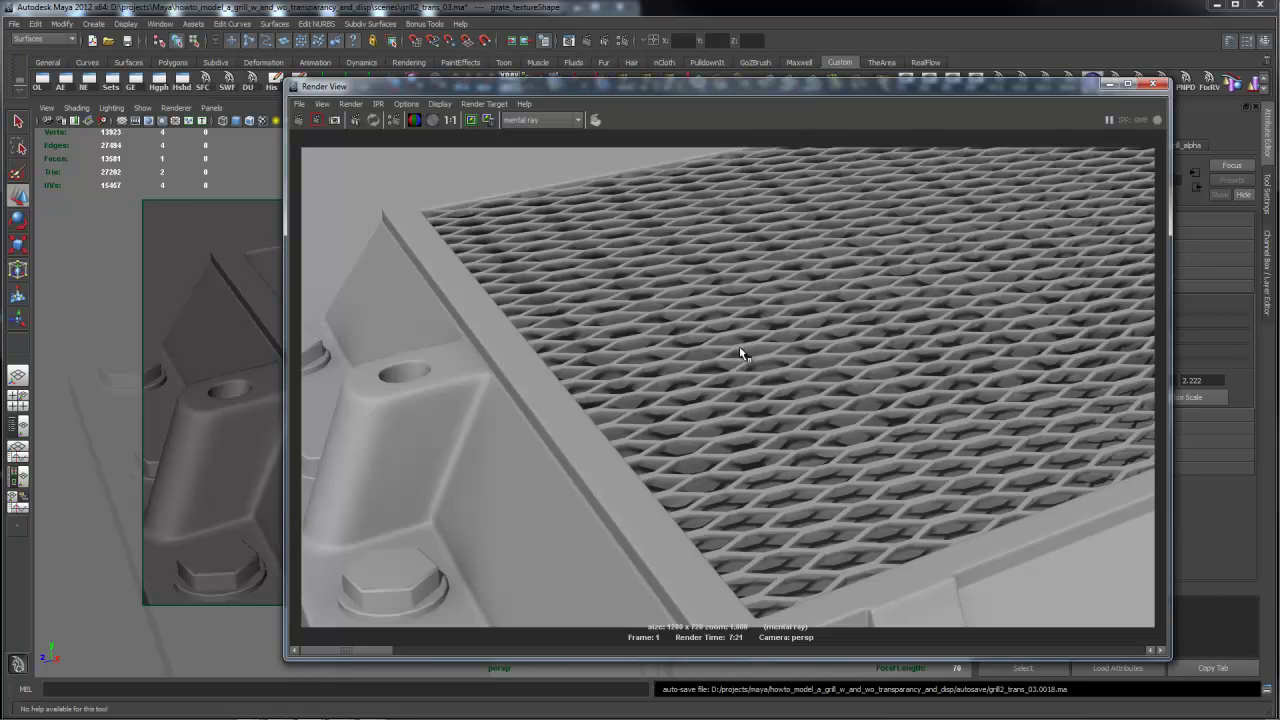
Drag the Render View to the far right, uncovering the shaded grate viewport and its attributes
drag(714, 85, 1275, 95)
Switch the viewport to High Quality Rendering, close in on the grate, then return the Render View
click(174, 108)
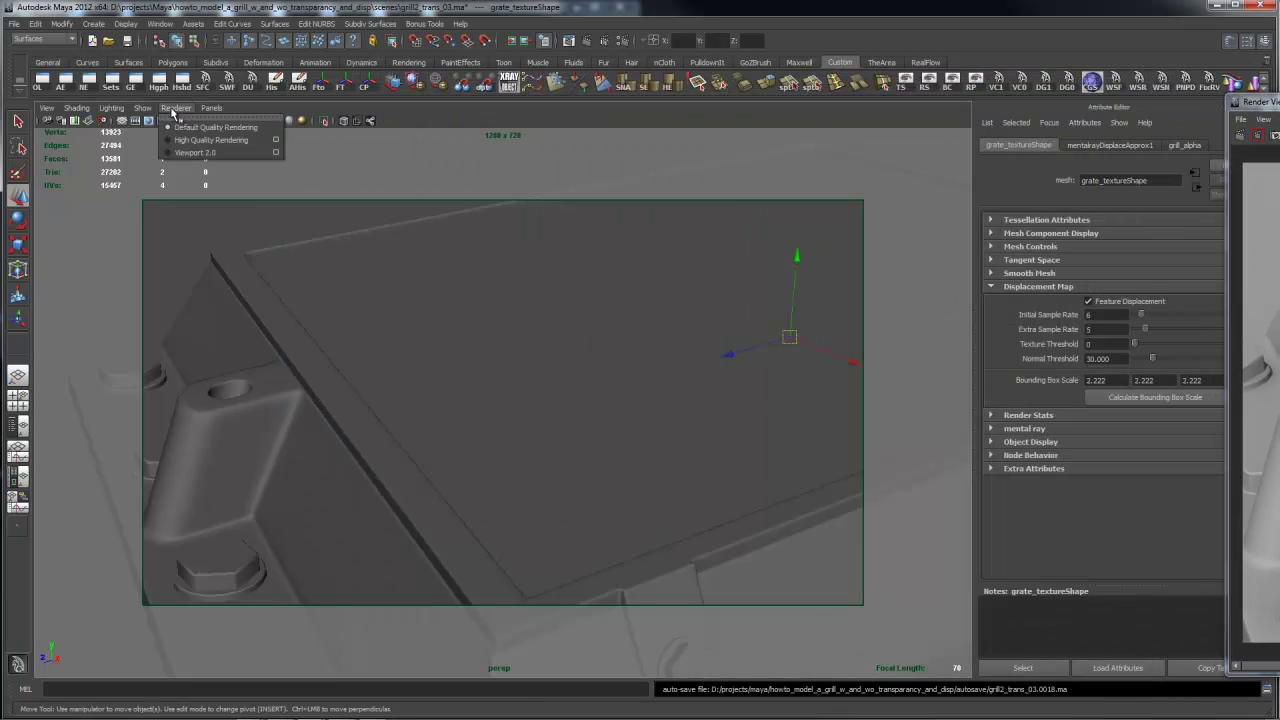
click(211, 140)
alt+drag(583, 449, 417, 374)
alt+right_drag(417, 374, 631, 374)
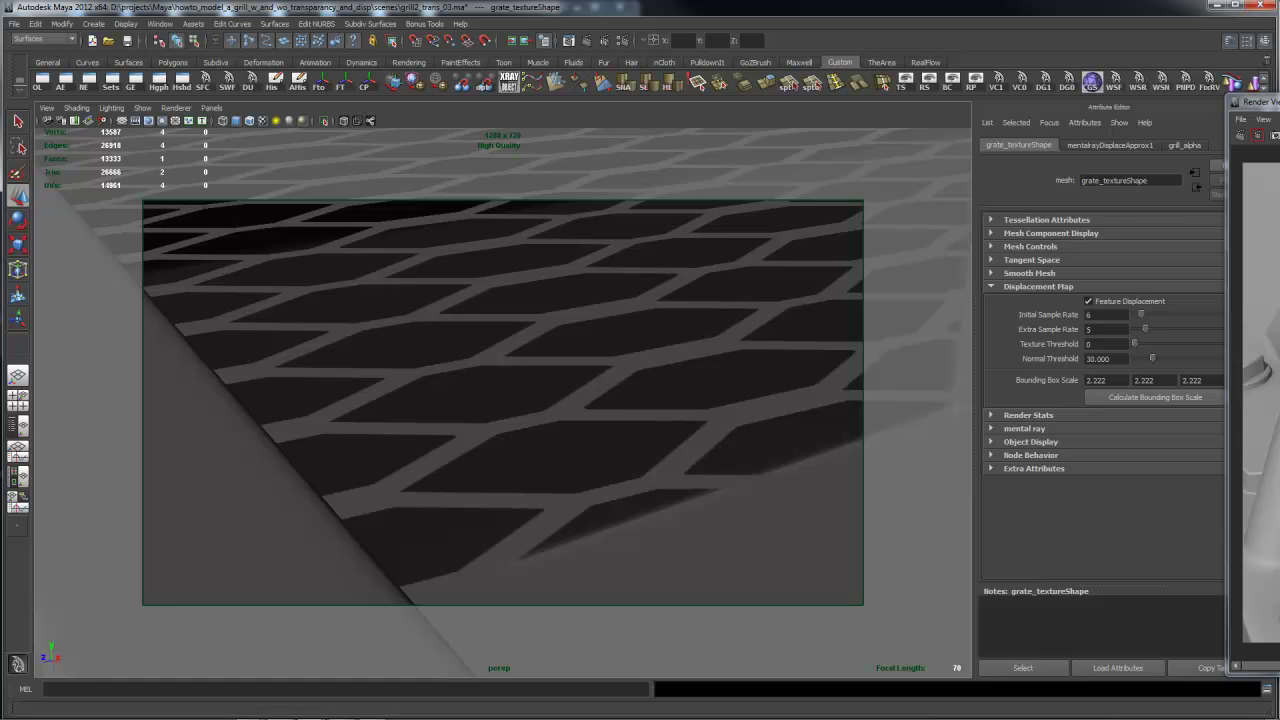
drag(1258, 102, 598, 58)
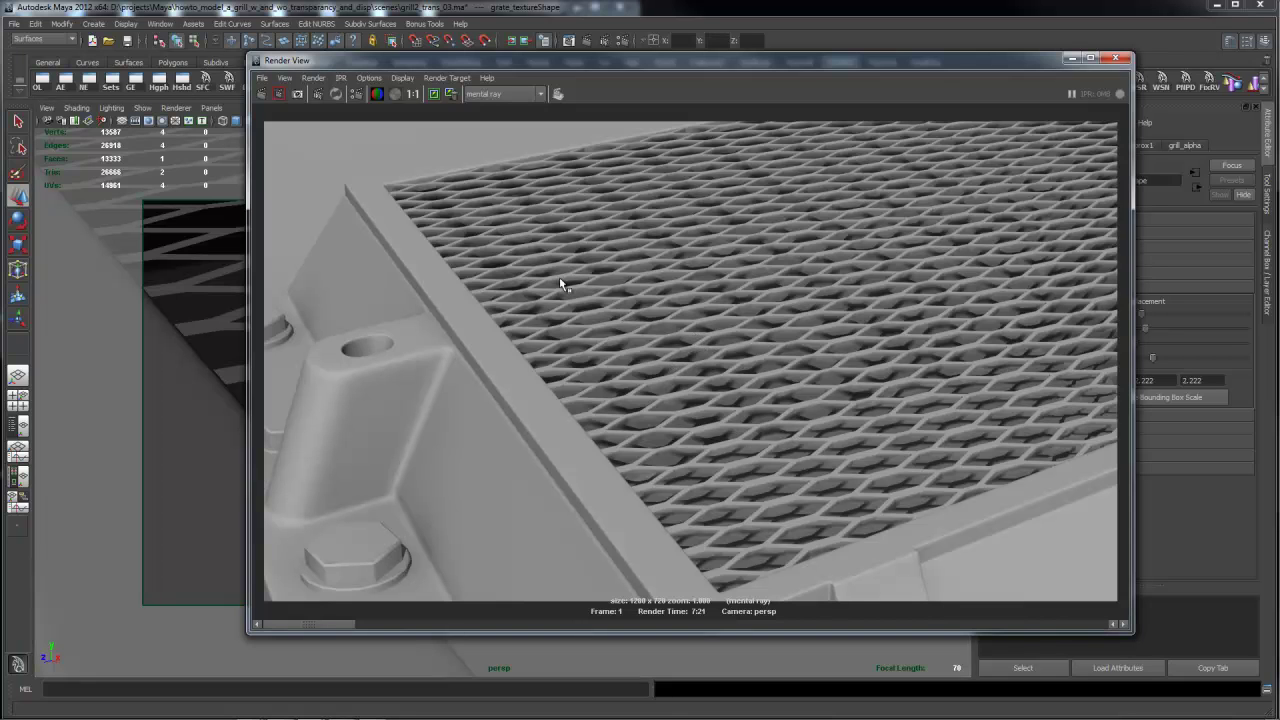
Zoom and pan the rendered image to examine the grate mesh and bracket detail
alt+right_drag(457, 266, 671, 263)
alt+middle_drag(671, 263, 920, 460)
alt+right_drag(920, 460, 872, 426)
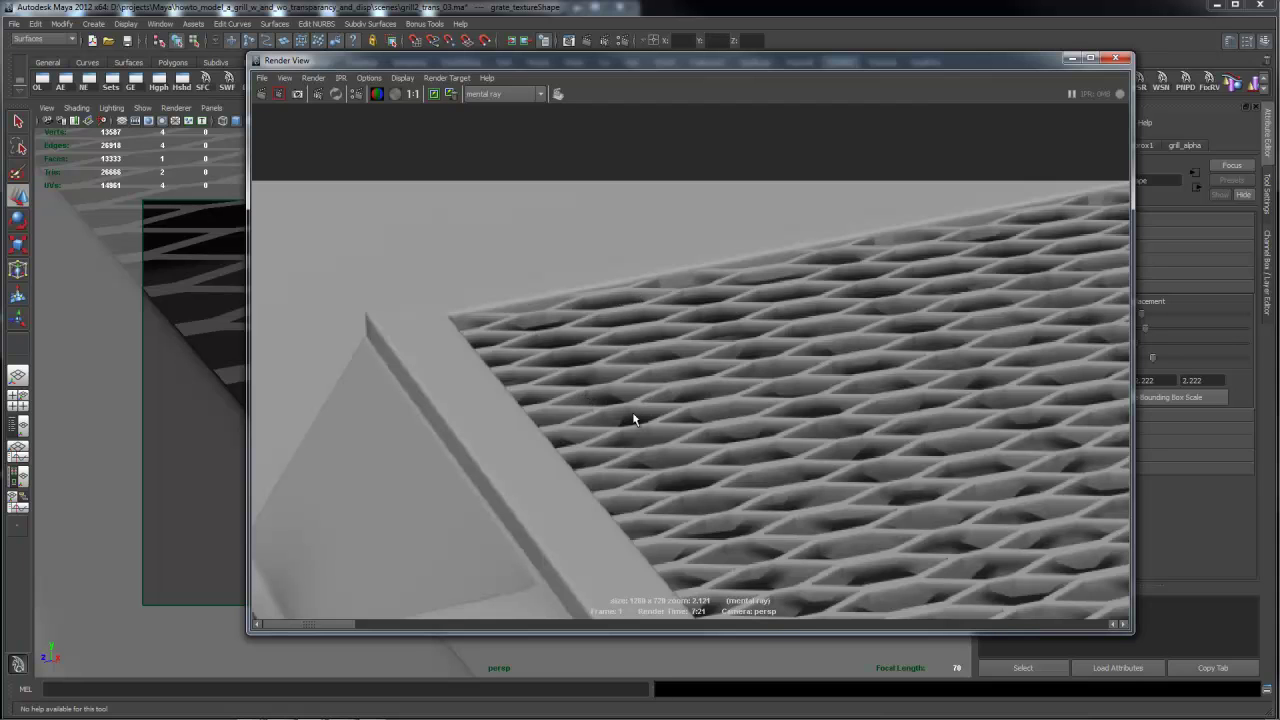
alt+right_drag(959, 425, 603, 424)
alt+middle_drag(789, 502, 801, 423)
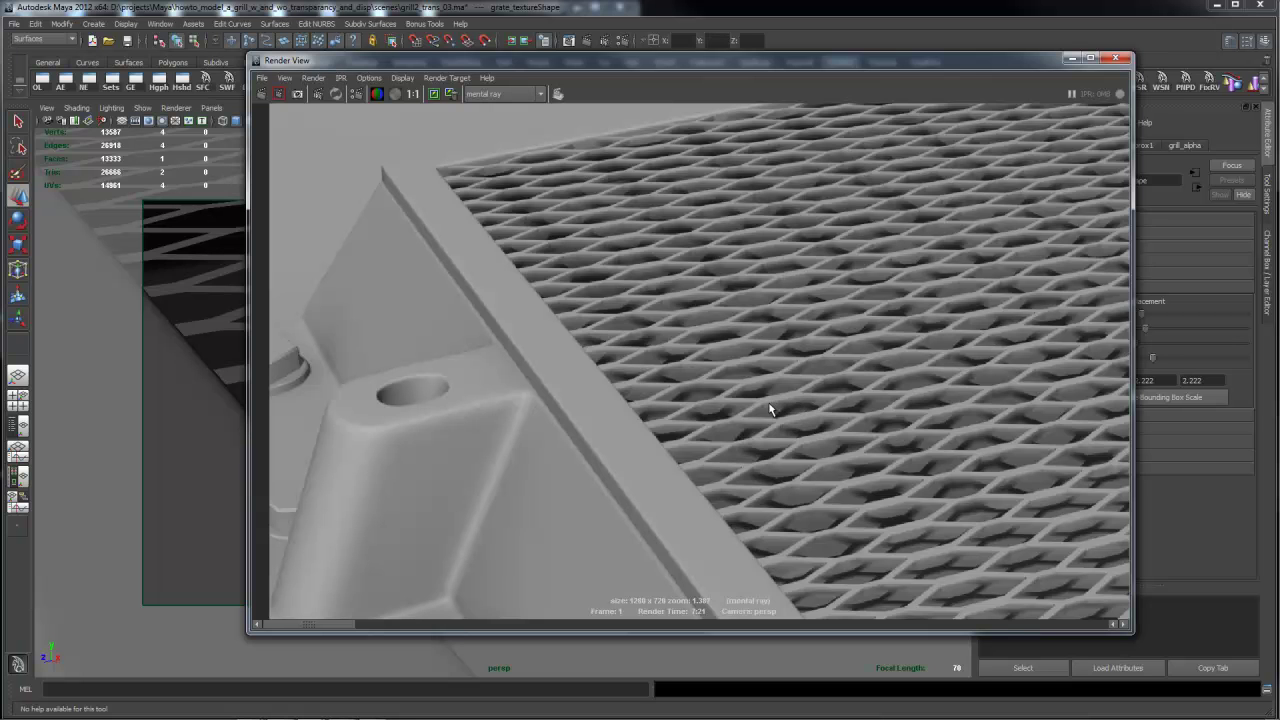
Reset the render to 1:1 actual size and move the Render View off to the right
alt+right_drag(947, 386, 743, 320)
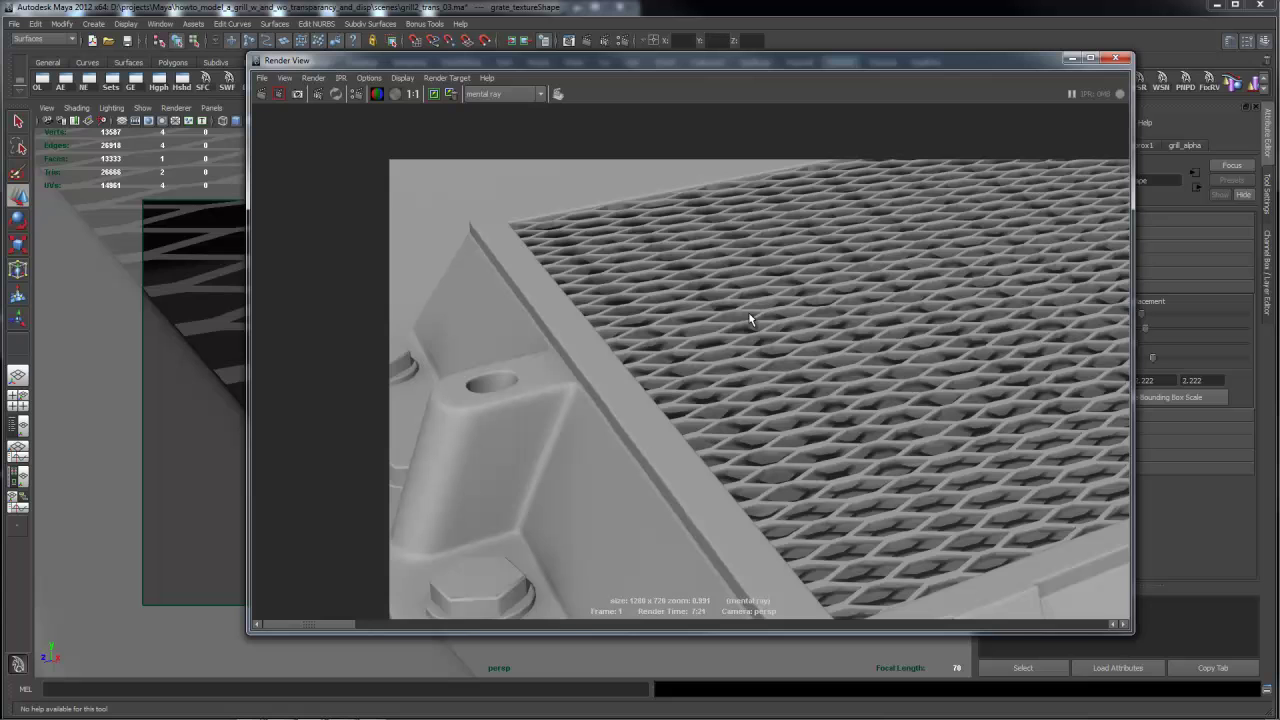
click(415, 94)
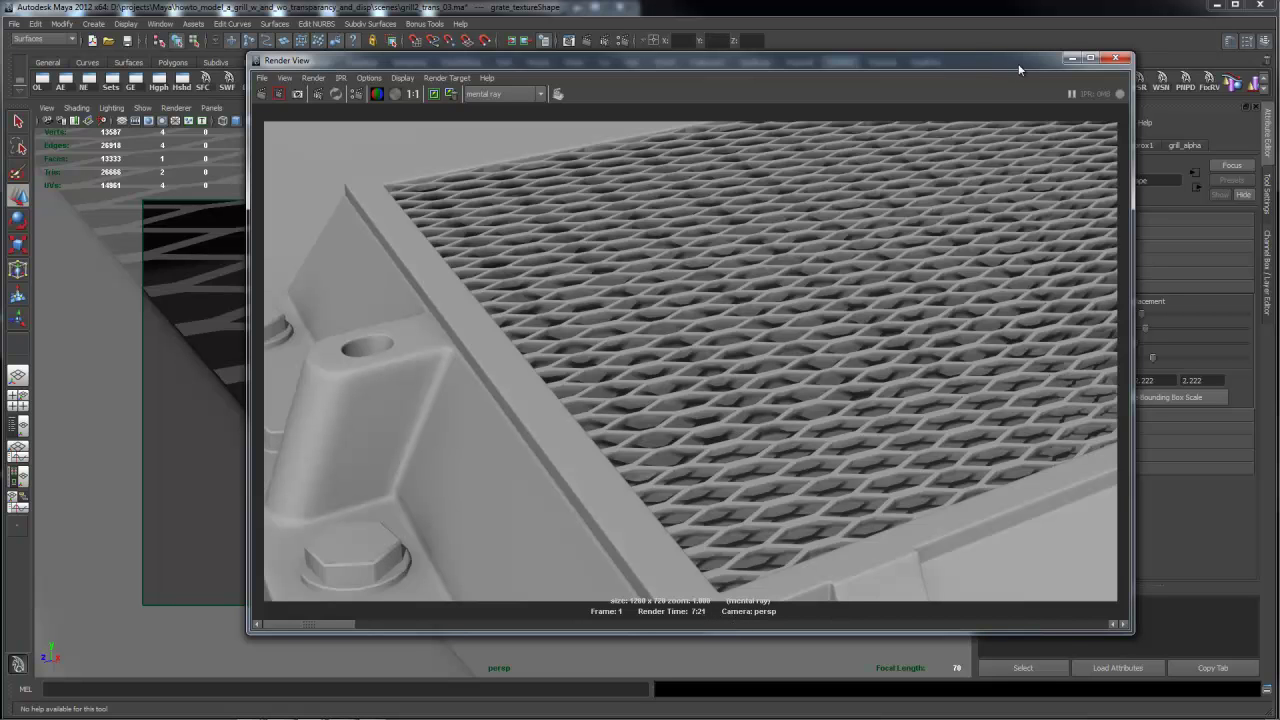
drag(1014, 70, 1279, 66)
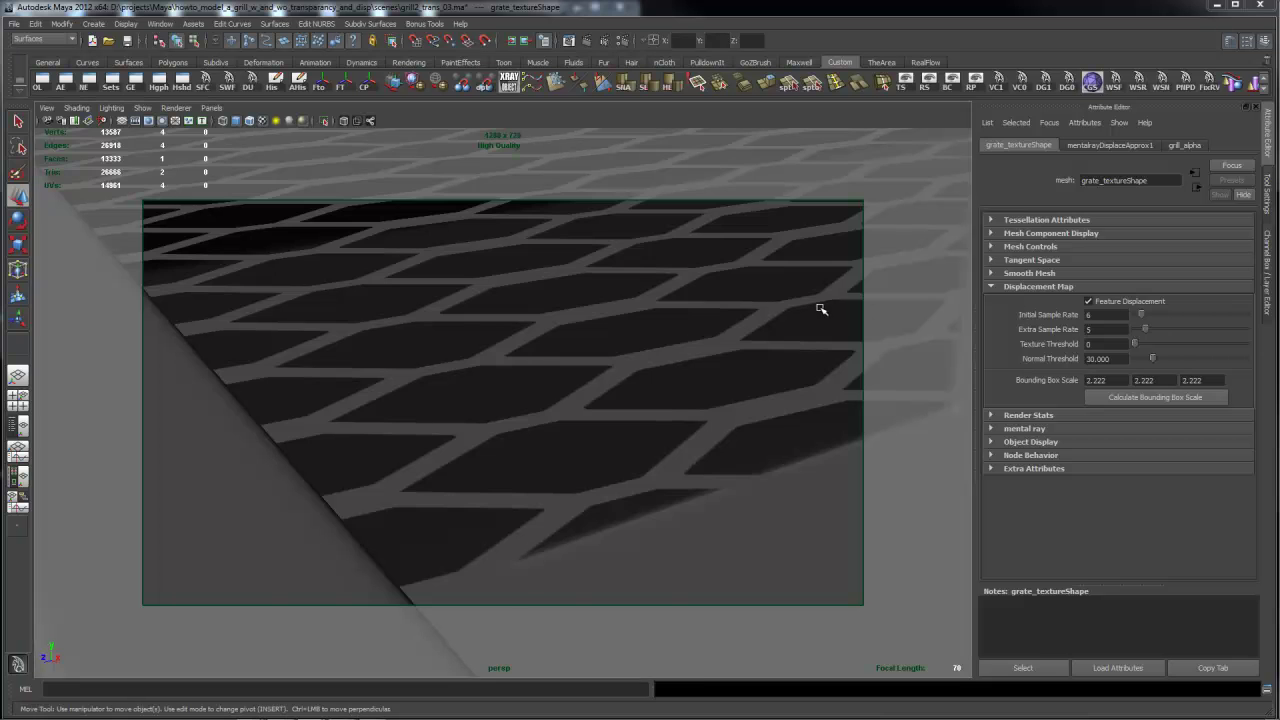
Orbit, pan and zoom the viewport to a close, tilted view of the grate
alt+right_drag(857, 297, 500, 306)
alt+drag(500, 306, 603, 306)
alt+middle_drag(603, 306, 500, 303)
alt+right_drag(500, 303, 960, 410)
alt+drag(960, 410, 850, 380)
alt+right_drag(850, 380, 846, 337)
alt+drag(846, 343, 797, 337)
alt+right_drag(797, 337, 788, 335)
alt+drag(788, 335, 711, 334)
mouse_move(711, 334)
alt+middle_down()
mouse_move(694, 337)
mouse_move(690, 322)
alt+middle_up()
In the Layer Editor, hide the texture_L layer and show the surface_L layer
click(1266, 288)
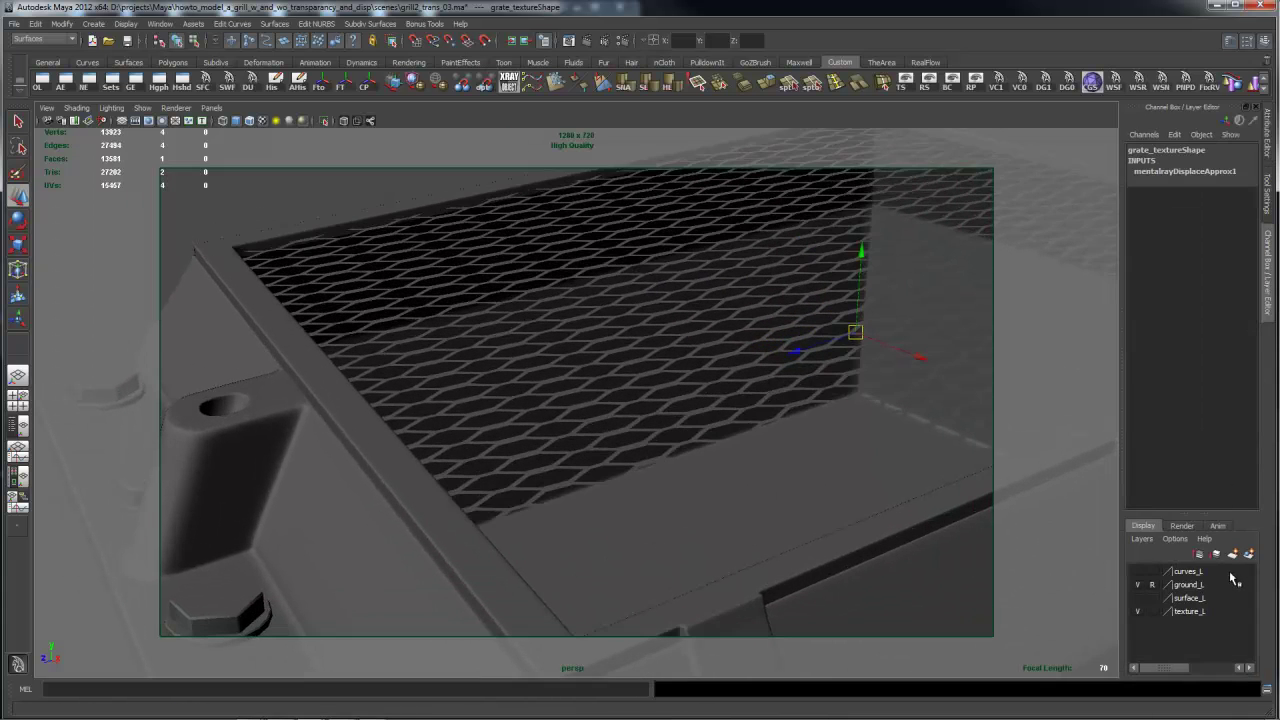
click(1137, 611)
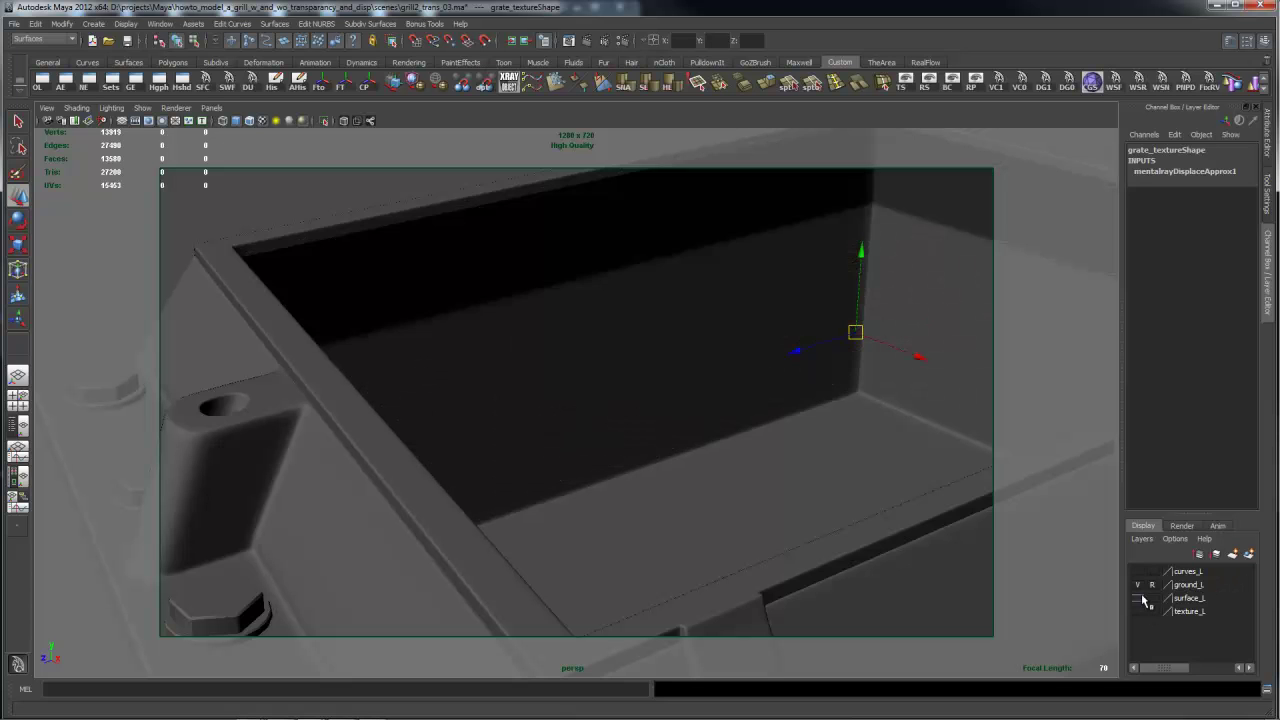
click(1138, 598)
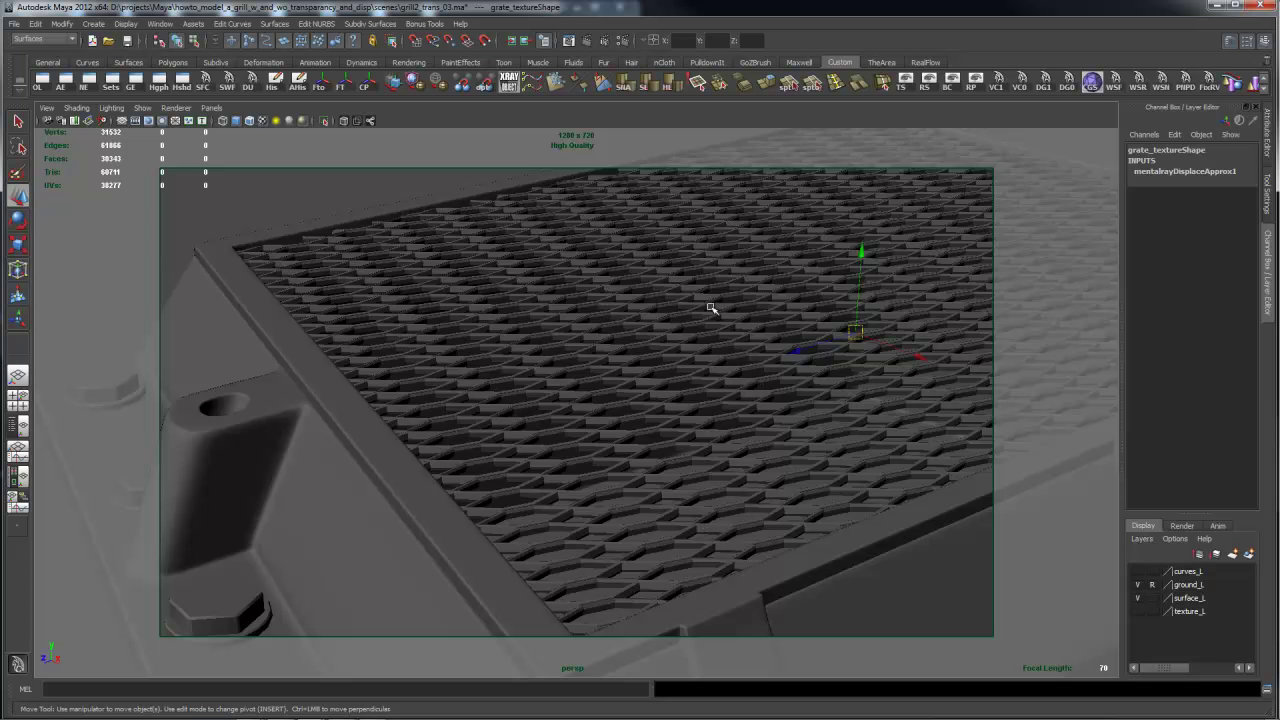
Render the surface_L grate with mental ray, compare with the stored render, then move Render View aside
click(586, 42)
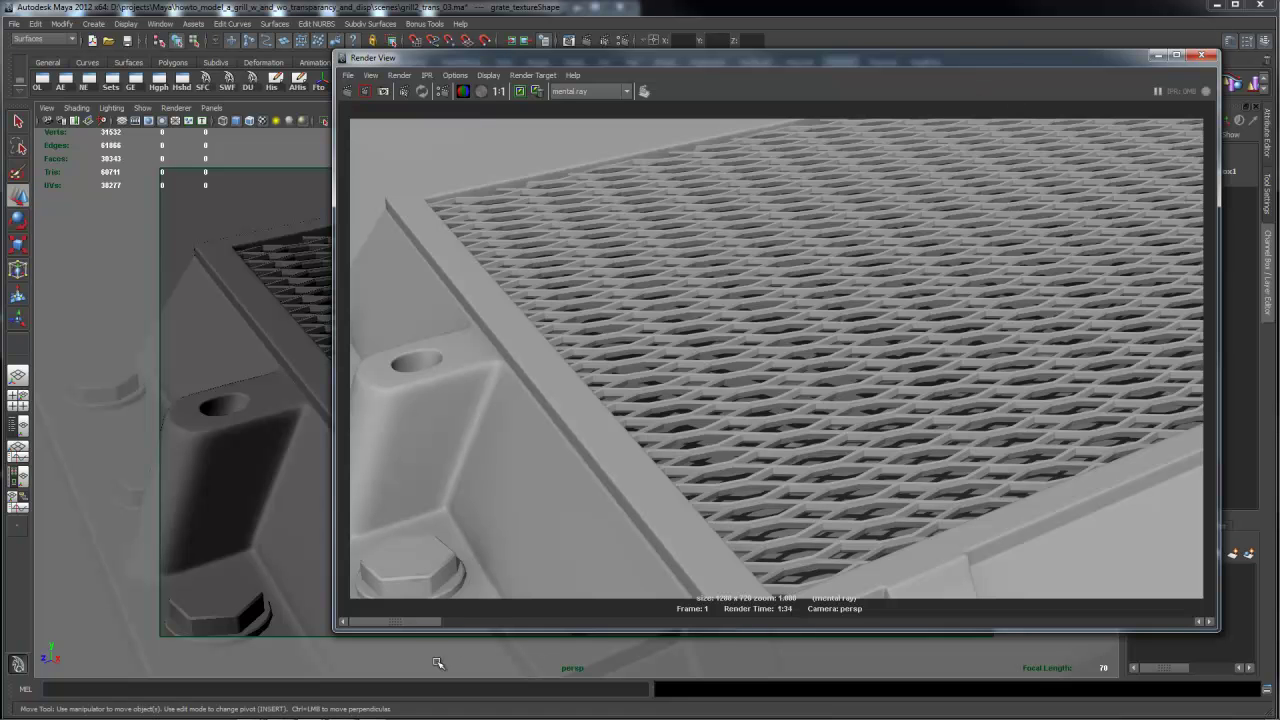
drag(415, 621, 446, 618)
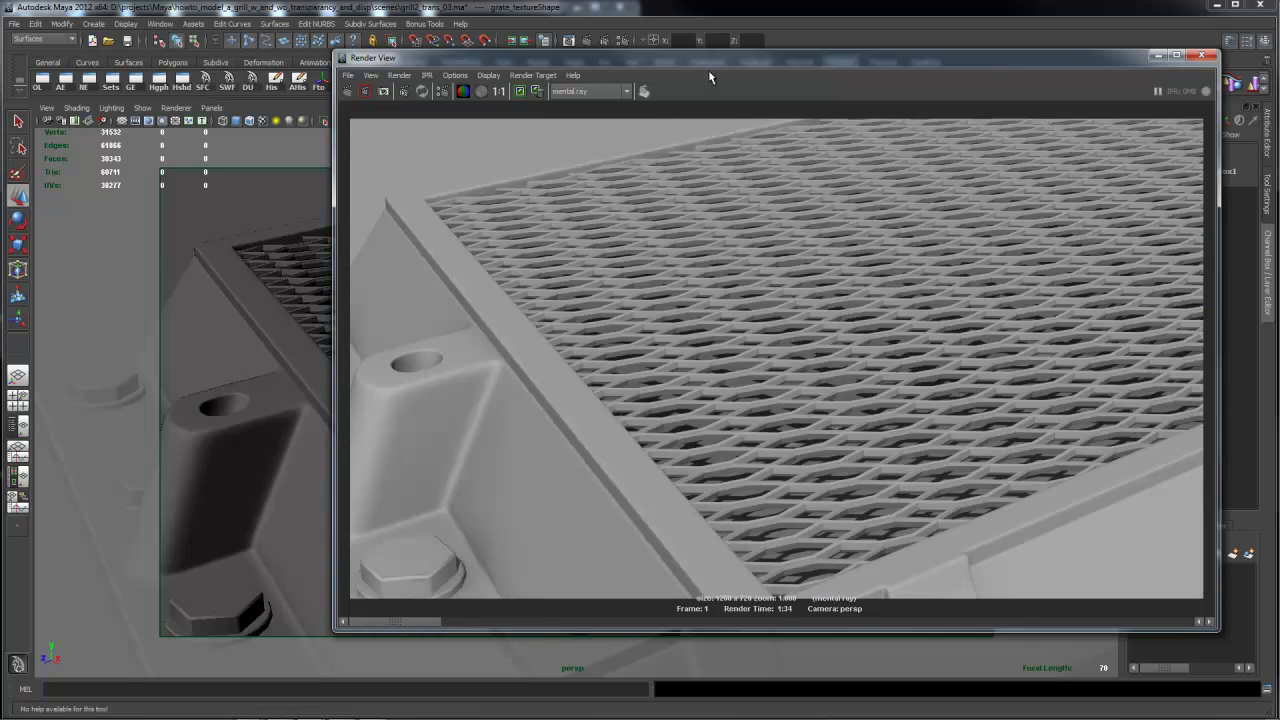
drag(709, 60, 752, 58)
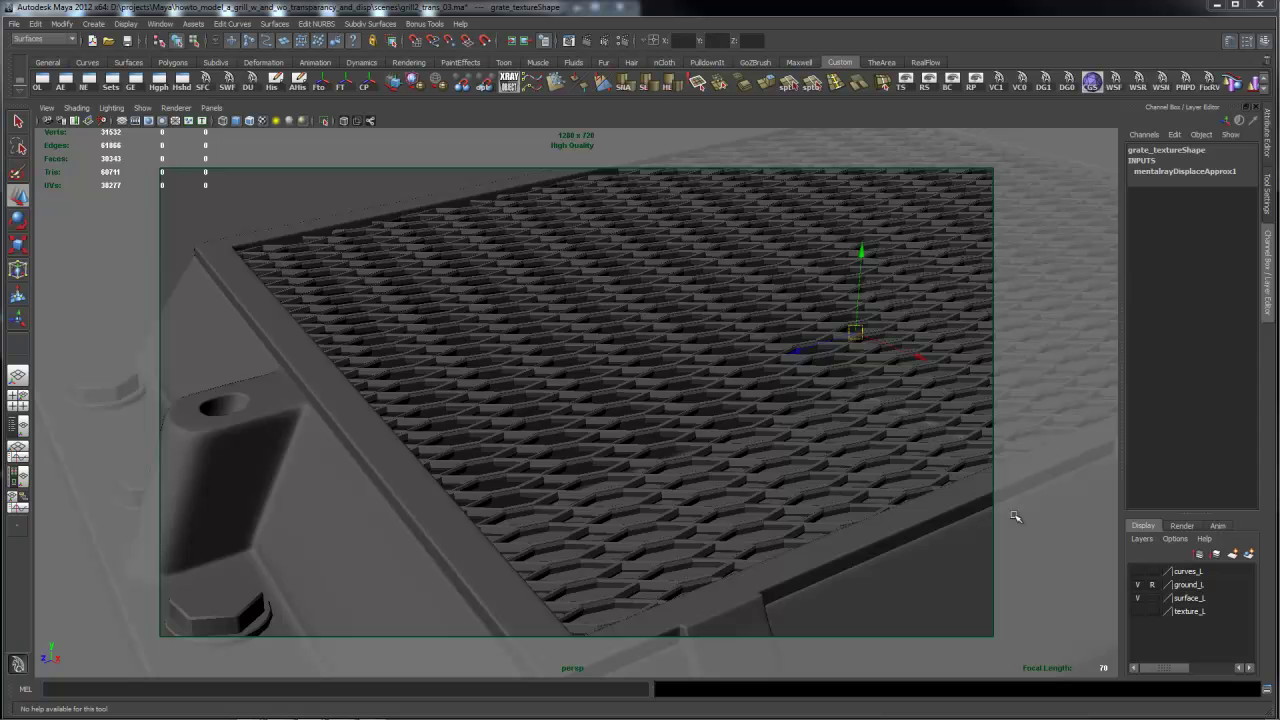
Hide the surface_L layer and make the texture_L layer visible again
click(1137, 605)
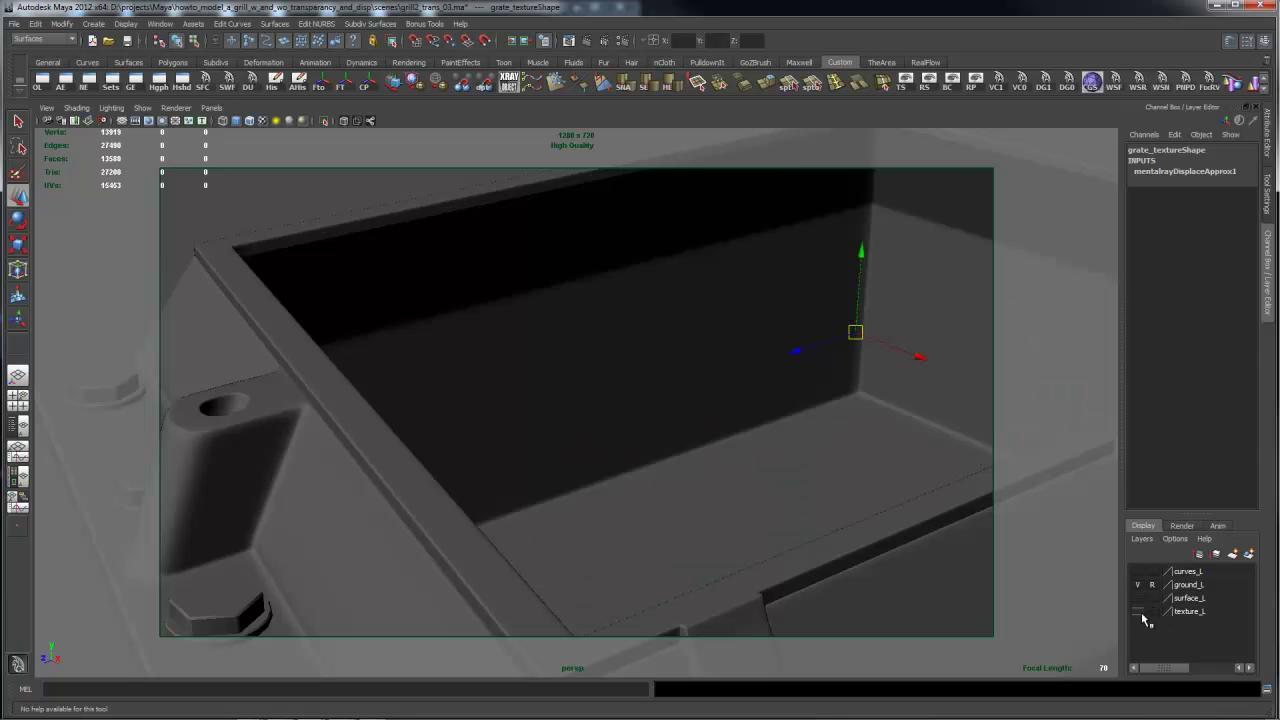
click(1137, 611)
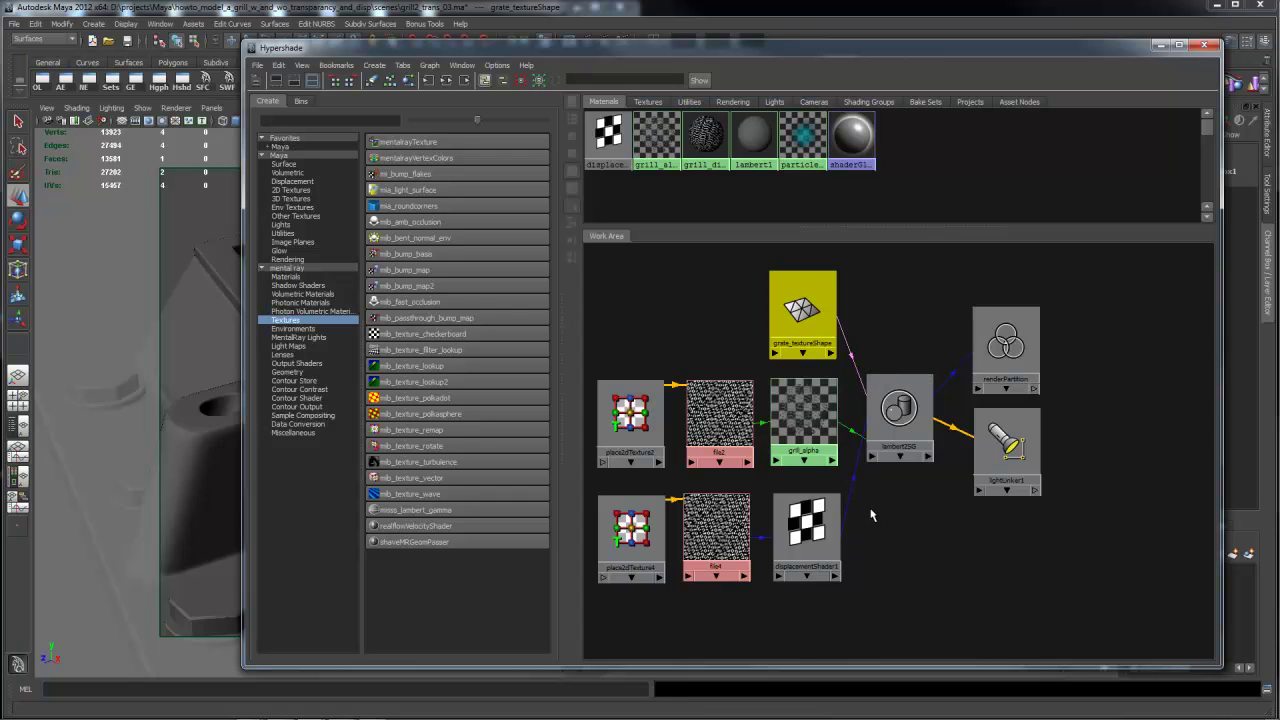
Inspect the file2 texture feeding grill_alpha's transparency, then select lambert2SG and shift Hypershade top-left
click(724, 414)
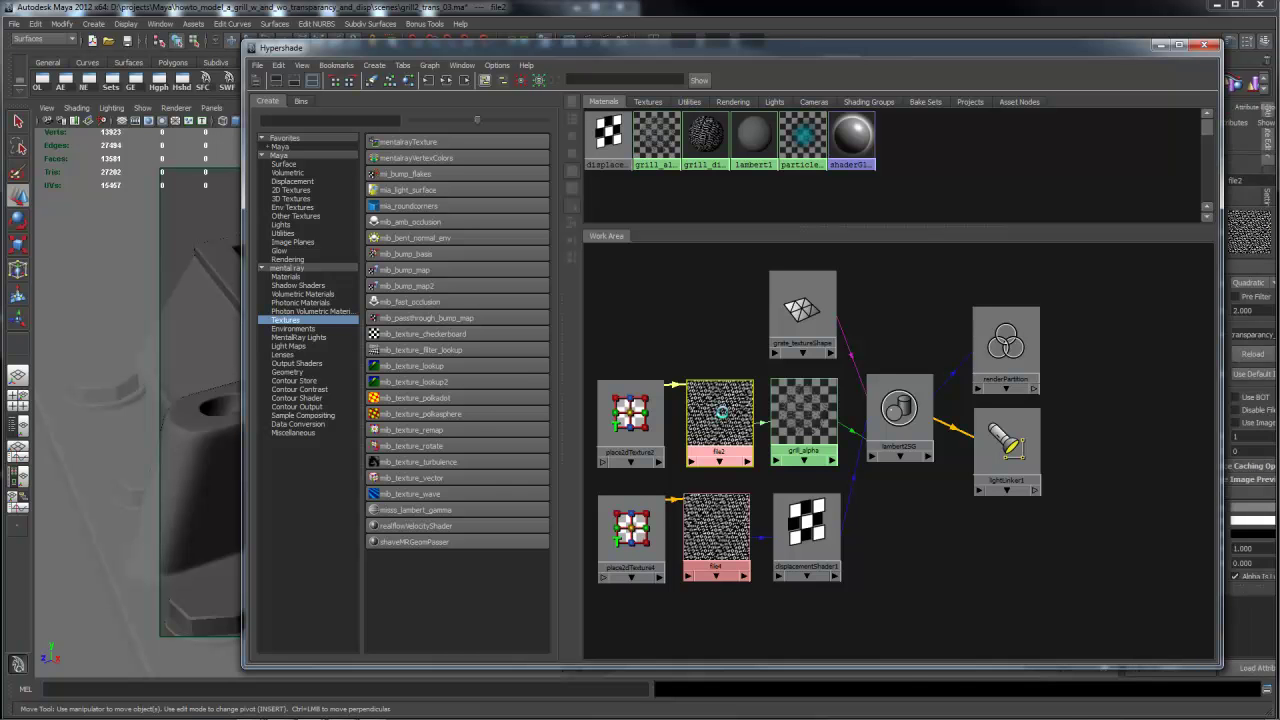
drag(765, 51, 765, 54)
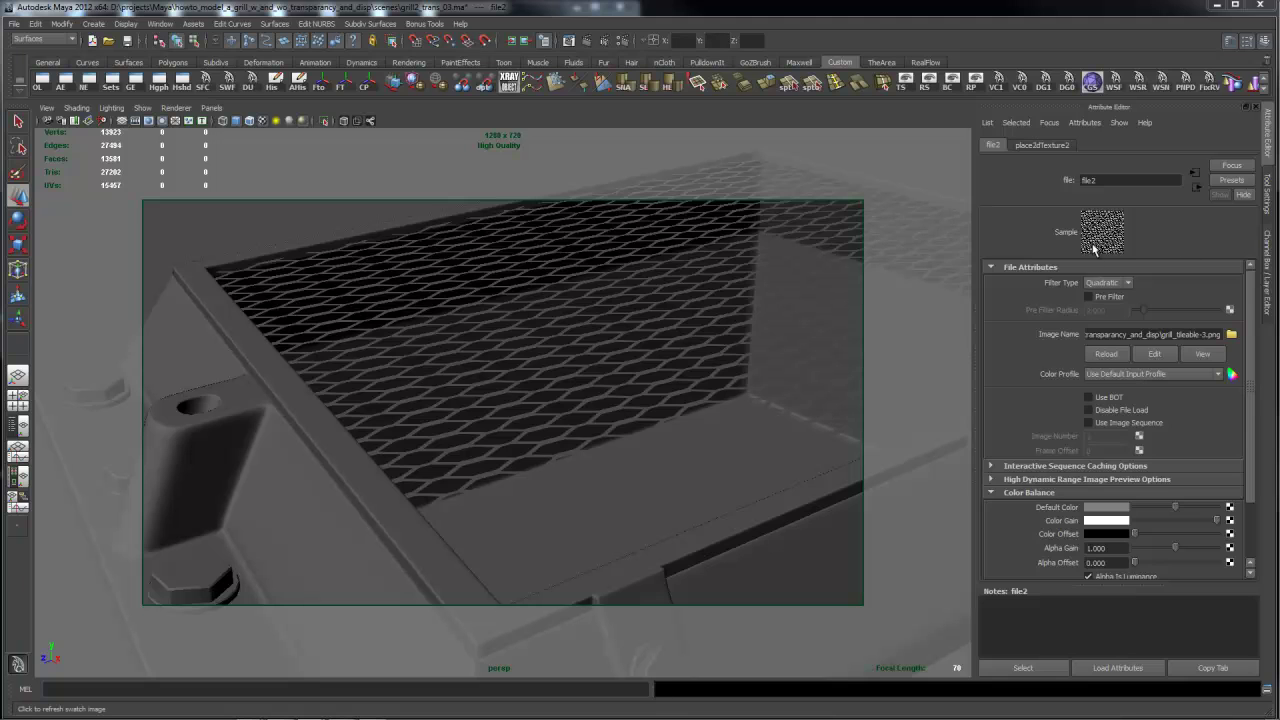
click(1094, 249)
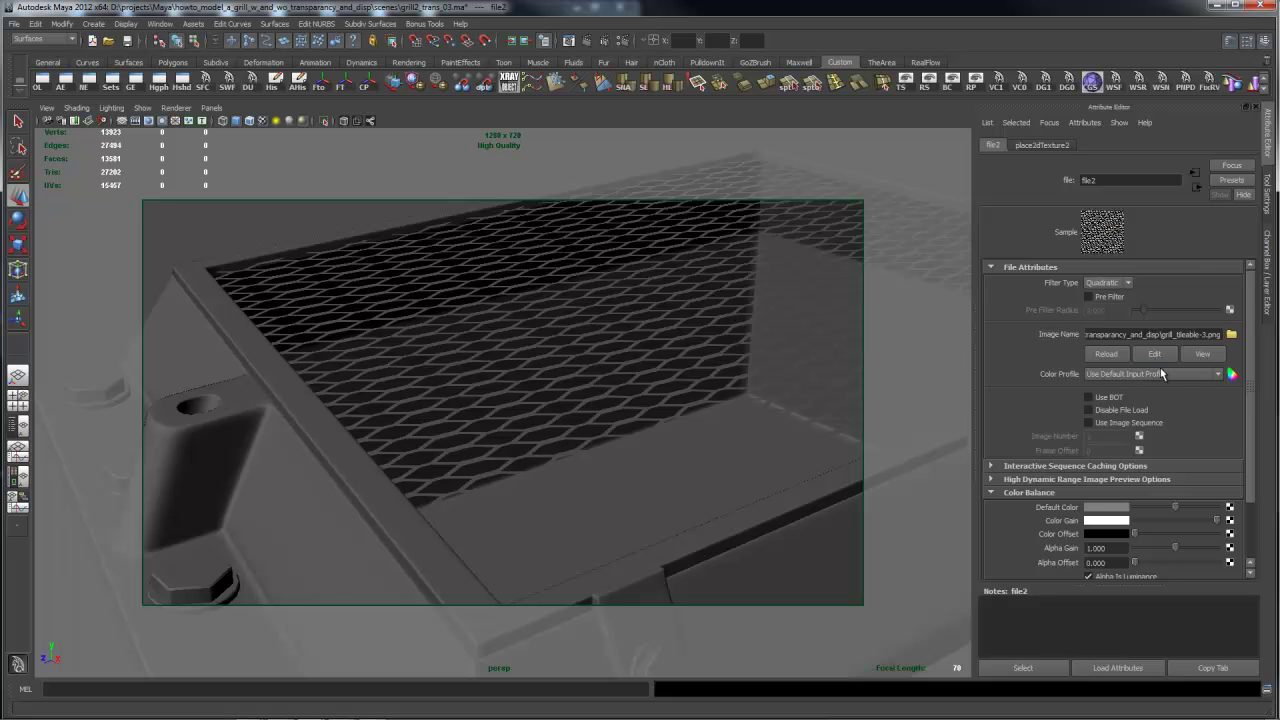
click(1098, 232)
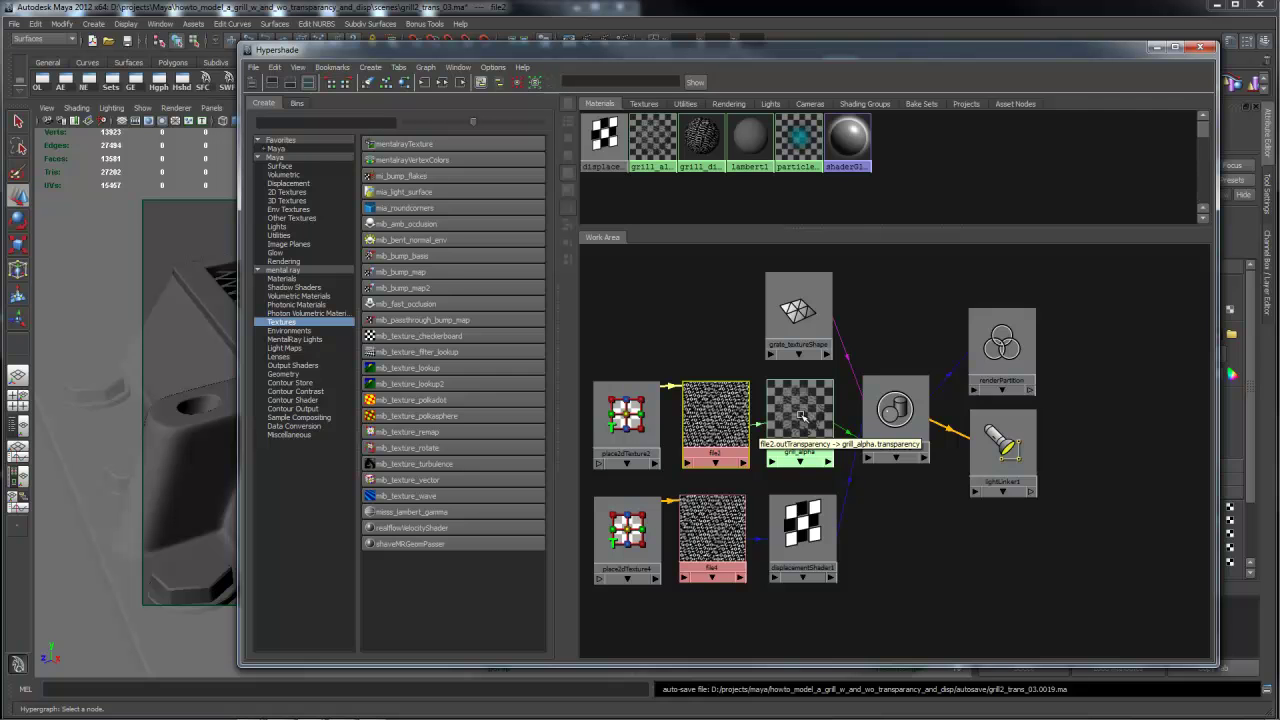
click(905, 430)
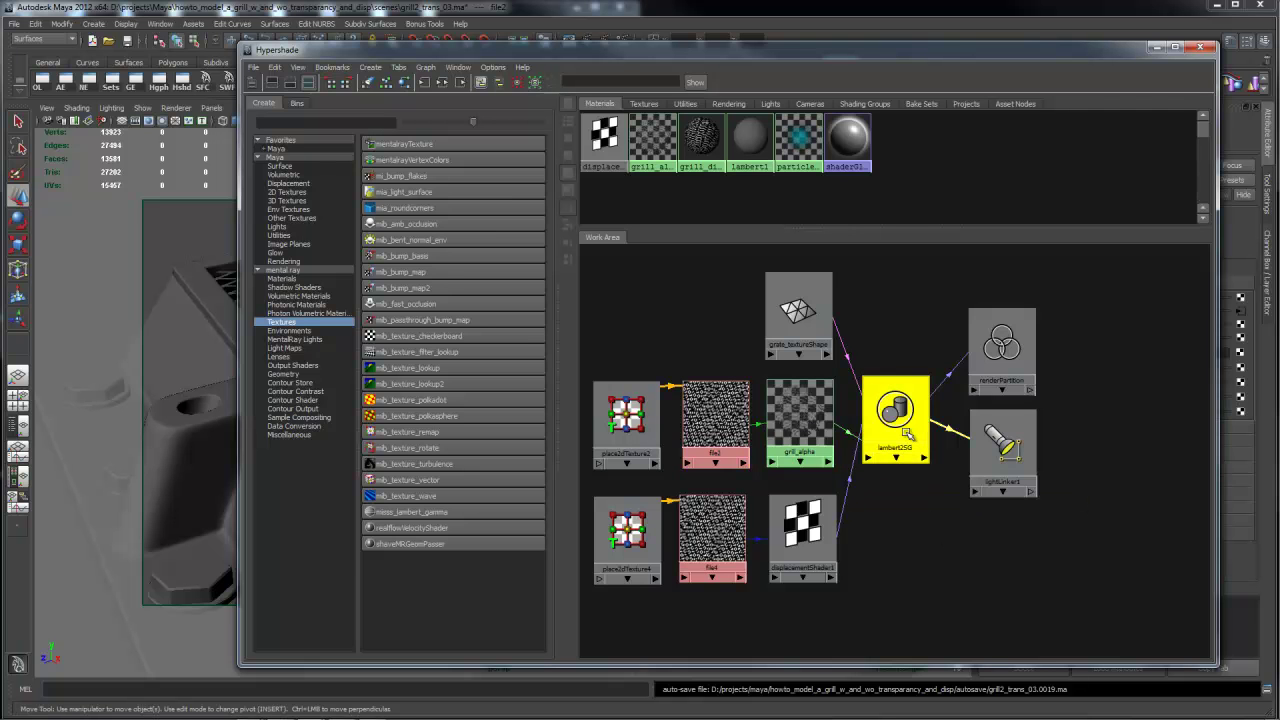
drag(1011, 52, 770, 36)
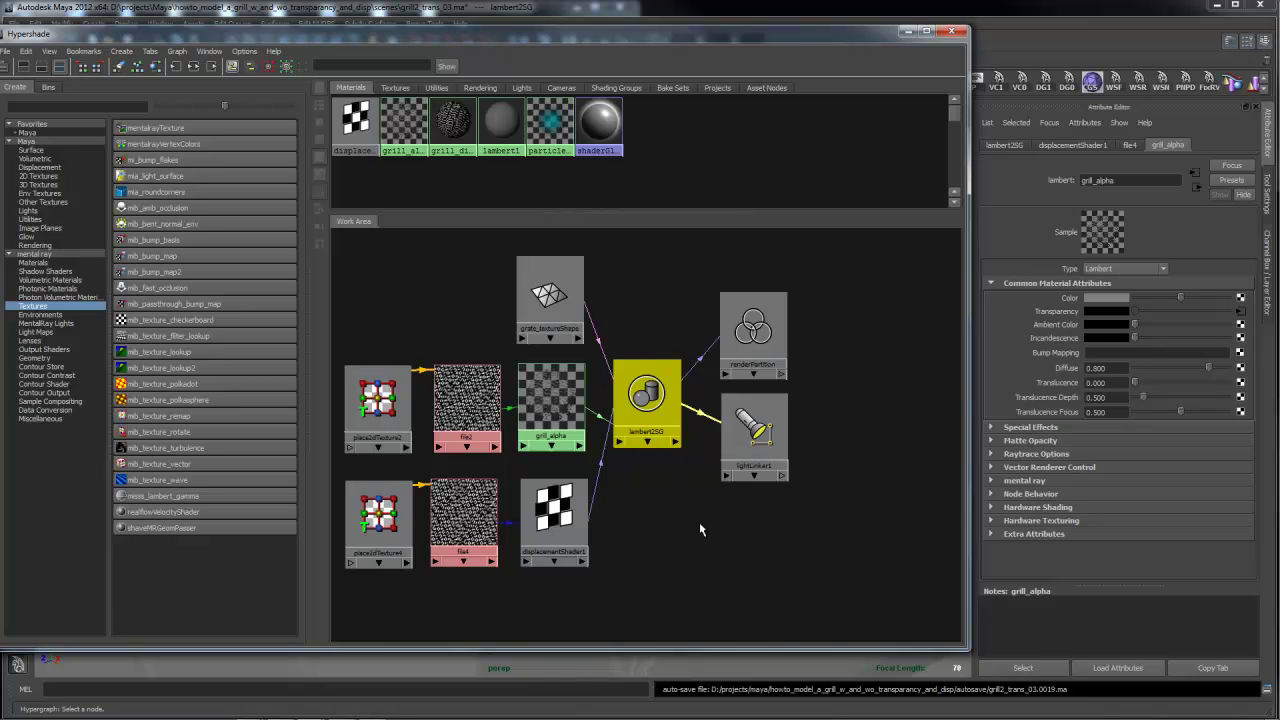
Step through displacementShader1, file4 and place2dTexture2 attributes, ending back on the lambert2SG shading group
click(1003, 145)
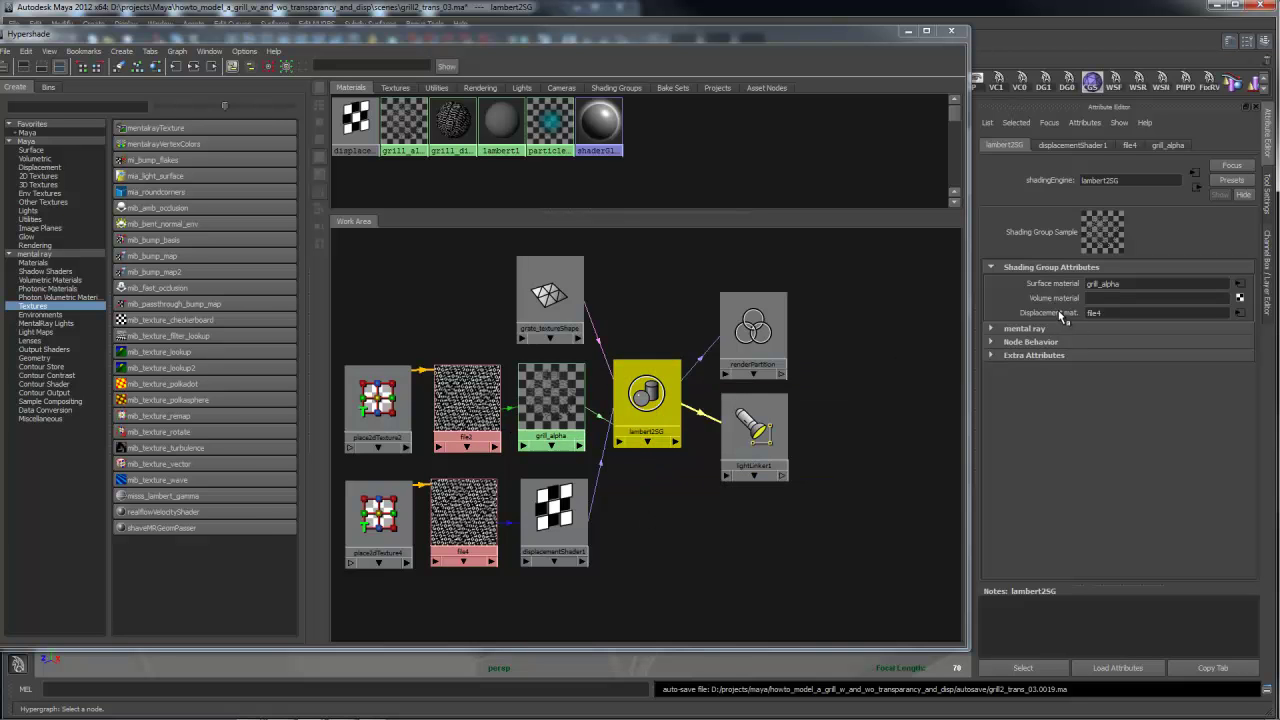
click(563, 521)
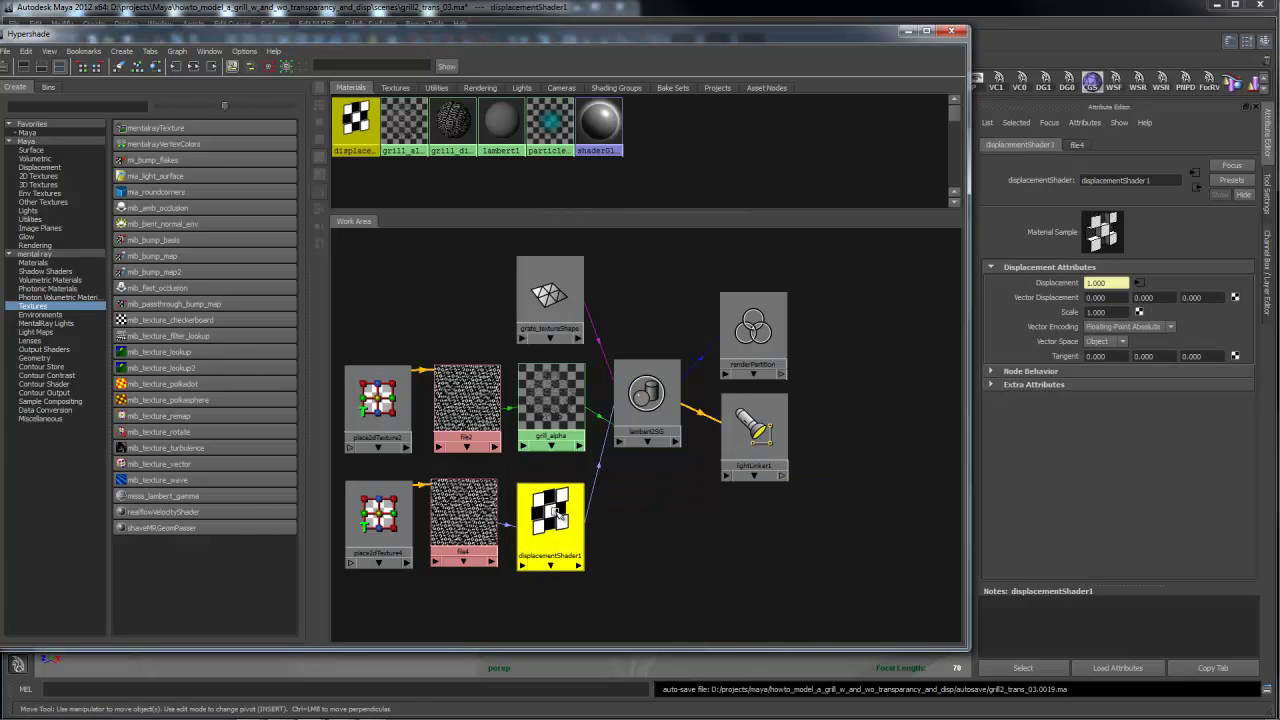
drag(490, 524, 458, 522)
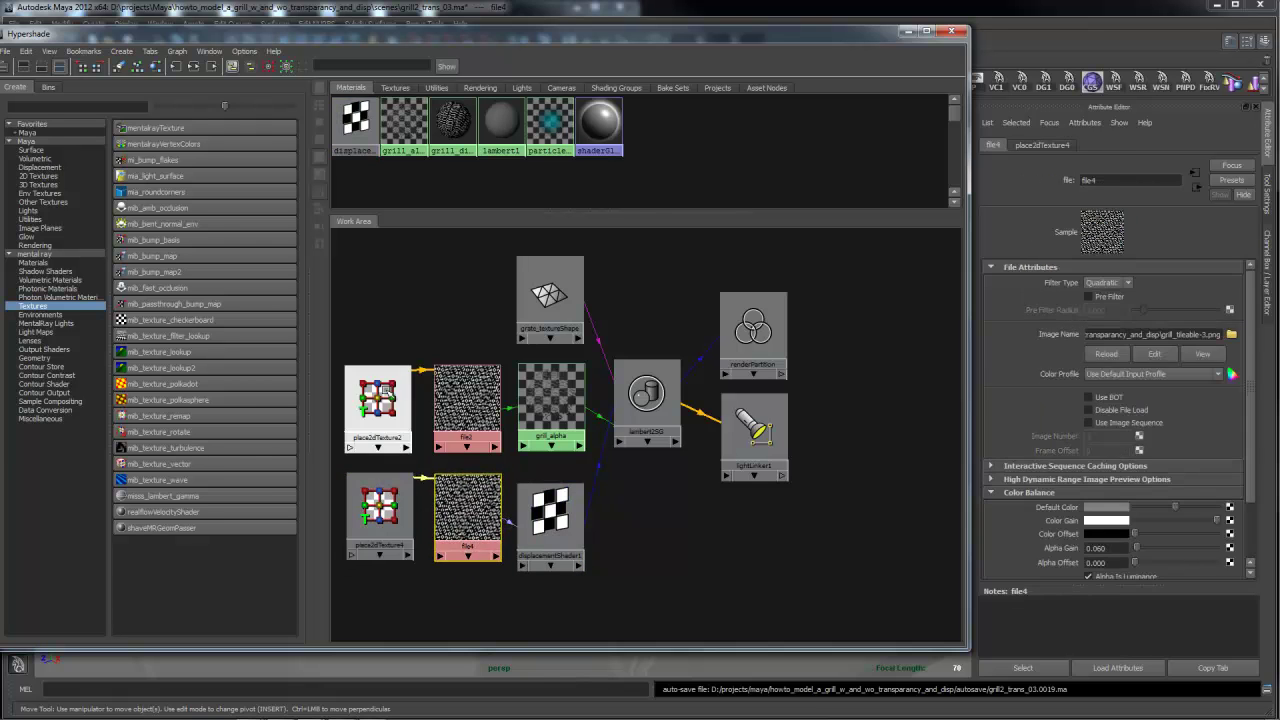
click(395, 382)
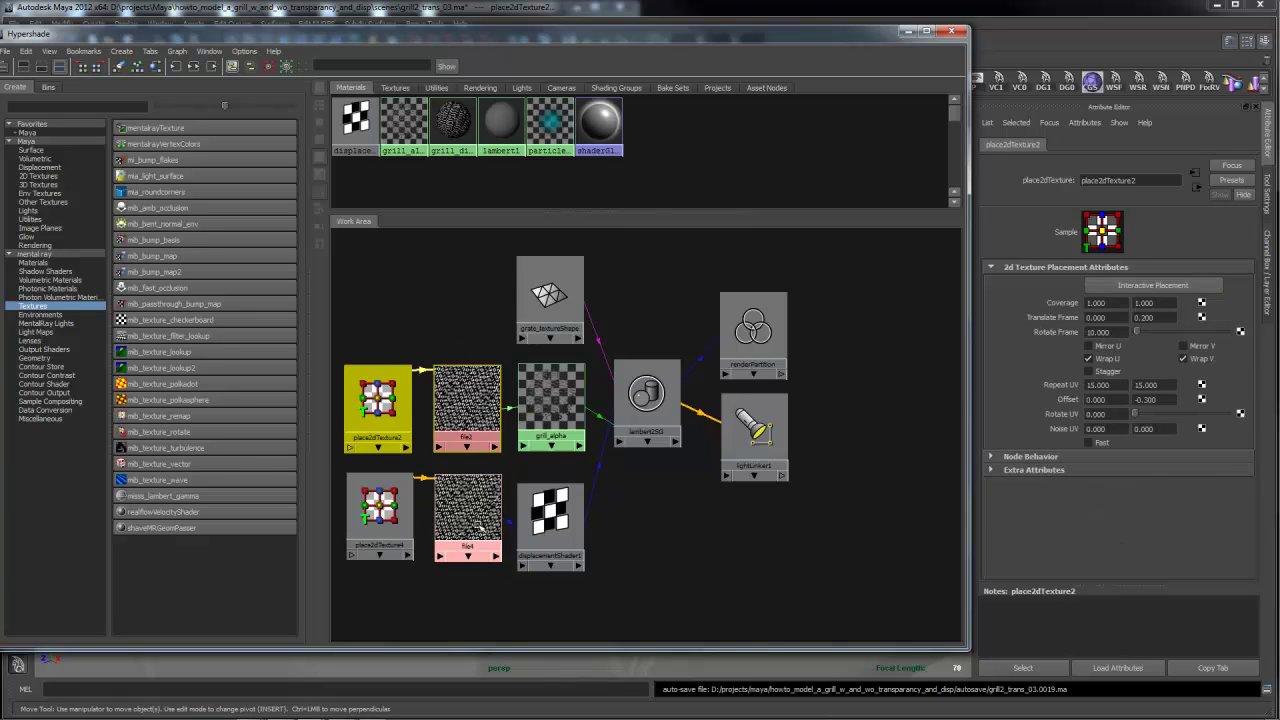
drag(468, 532, 459, 532)
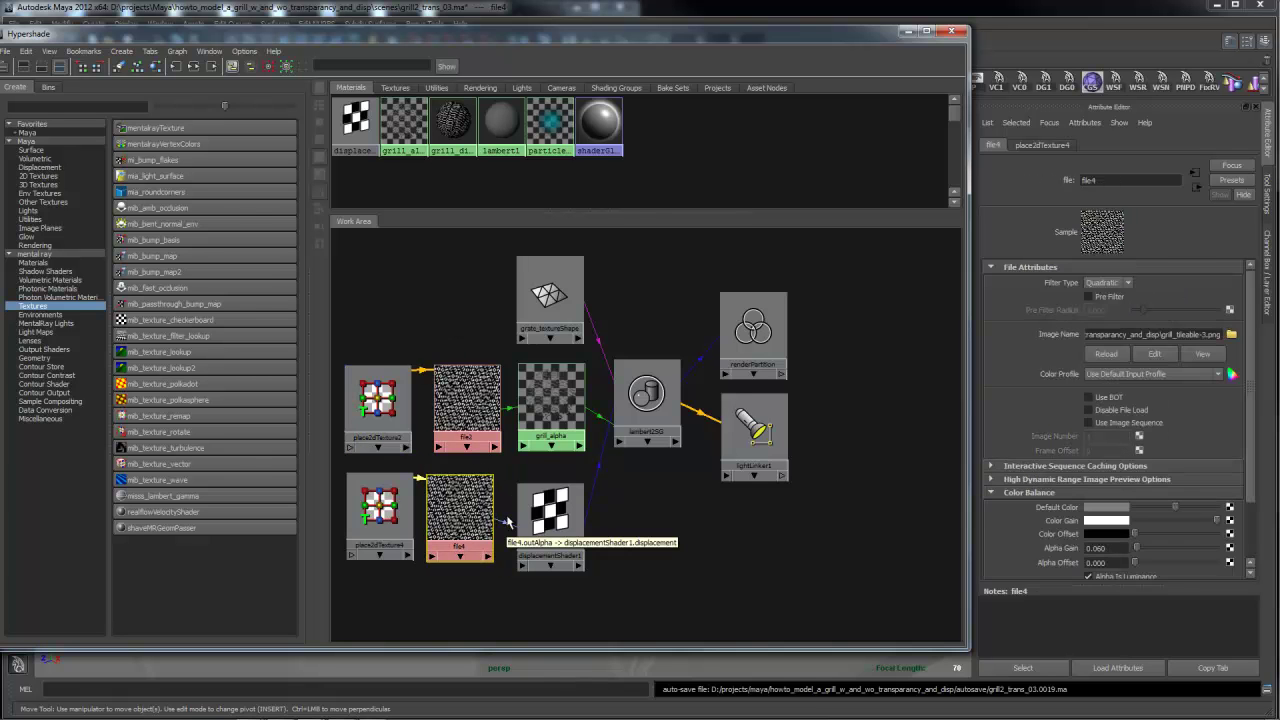
drag(548, 510, 543, 500)
click(648, 443)
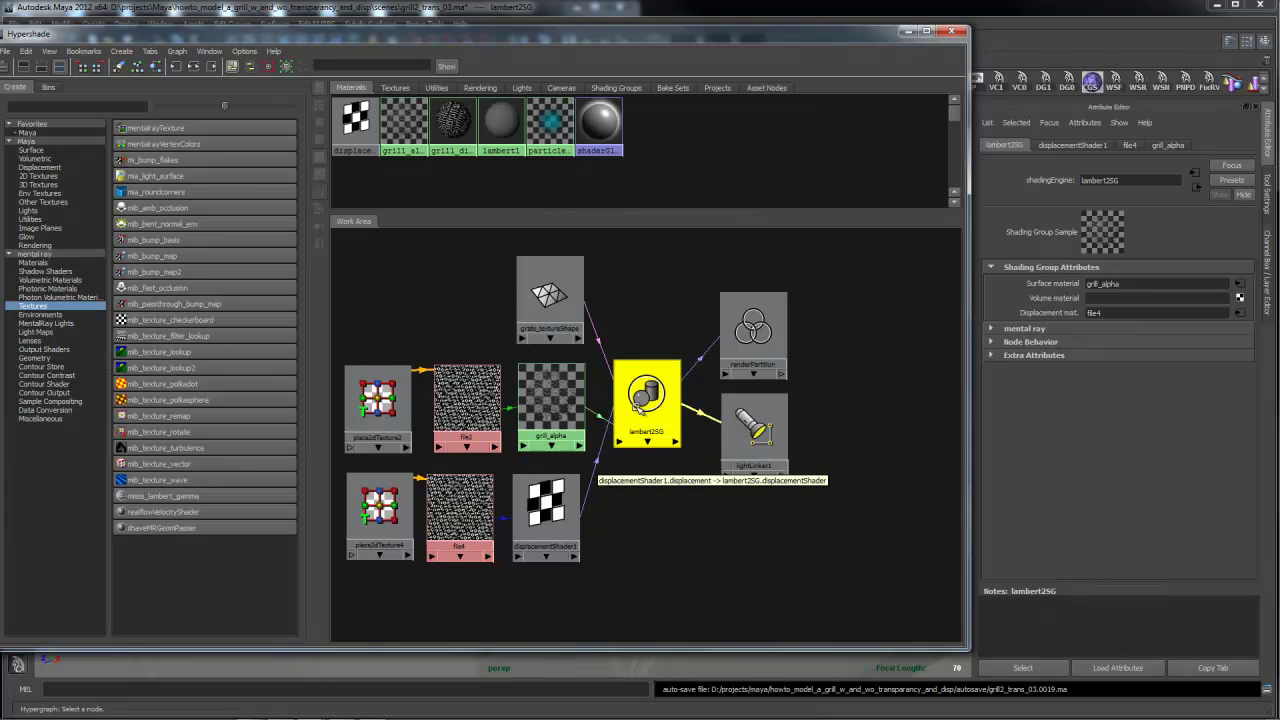
click(545, 505)
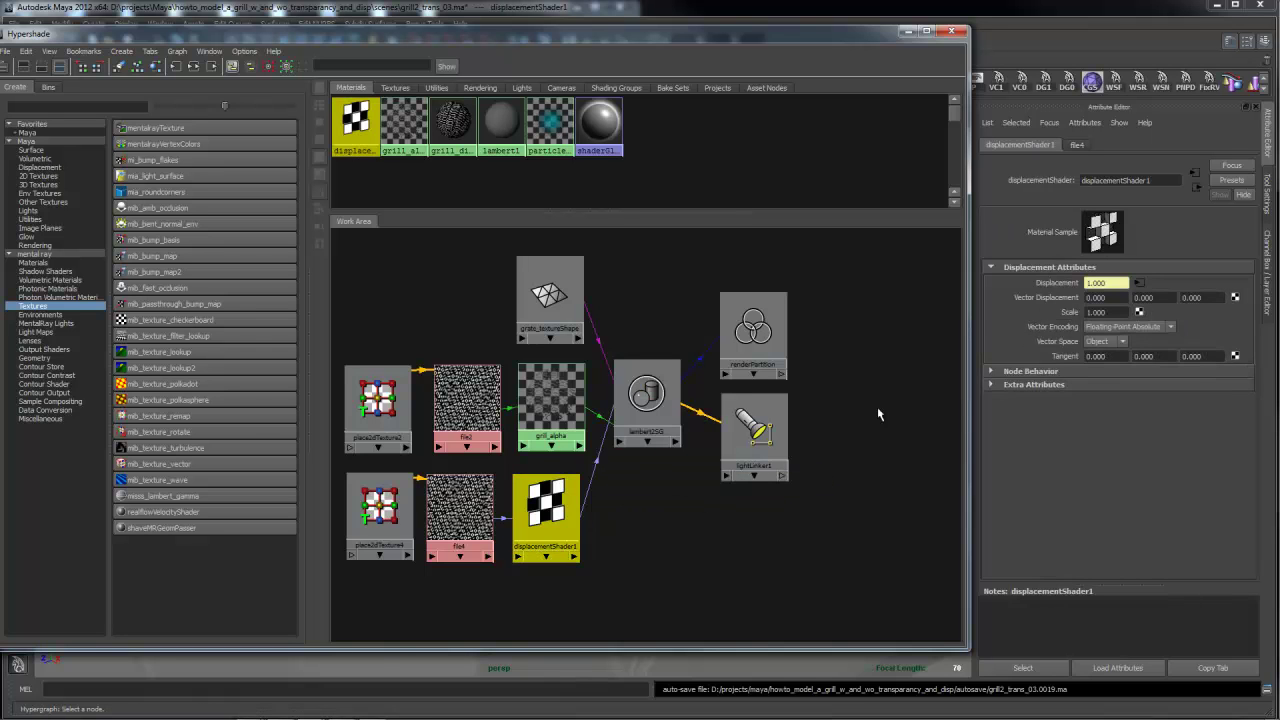
click(663, 399)
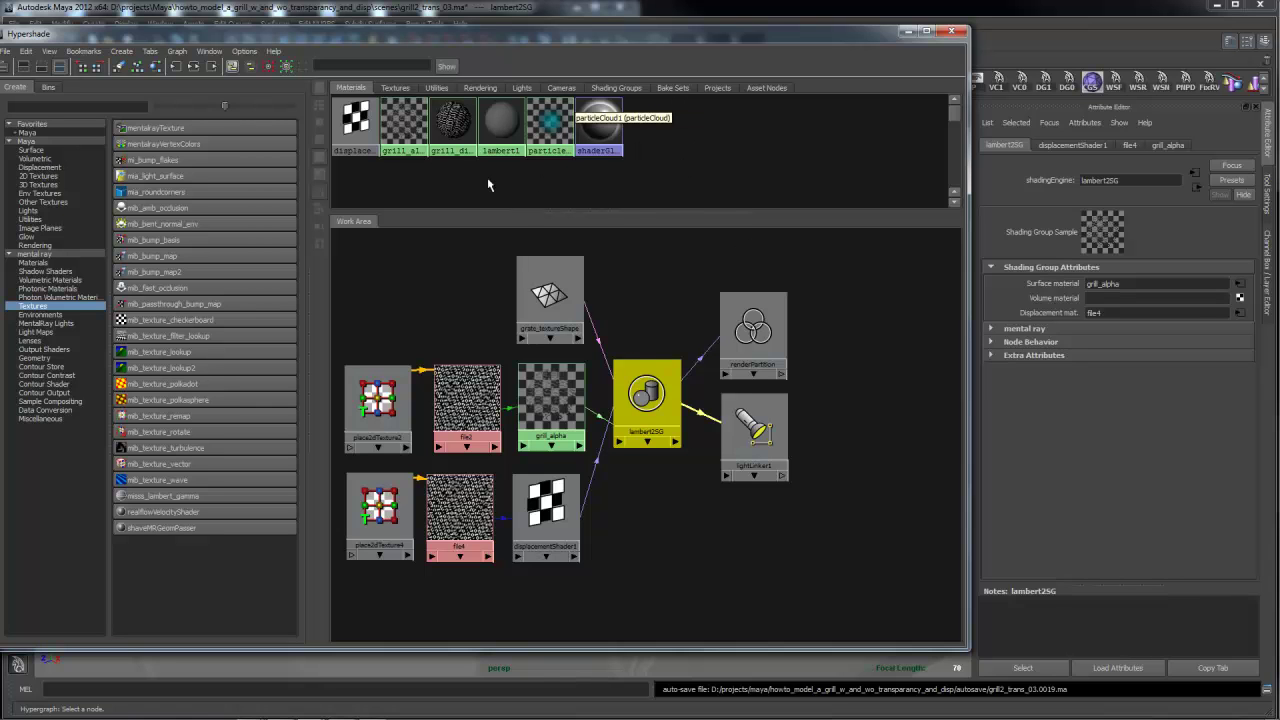
Move from grill_alpha through lambert2SG and displacementShader1 to grate_textureShape's expanded Displacement Map section
click(419, 131)
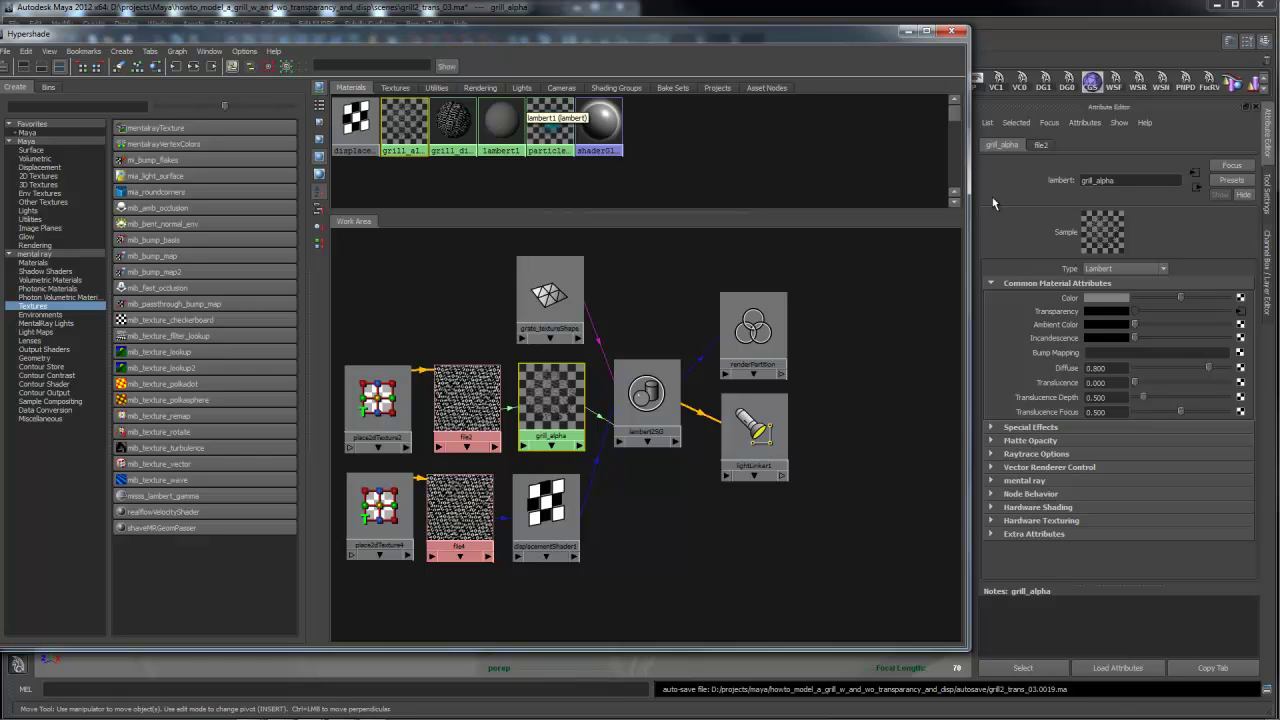
click(1199, 186)
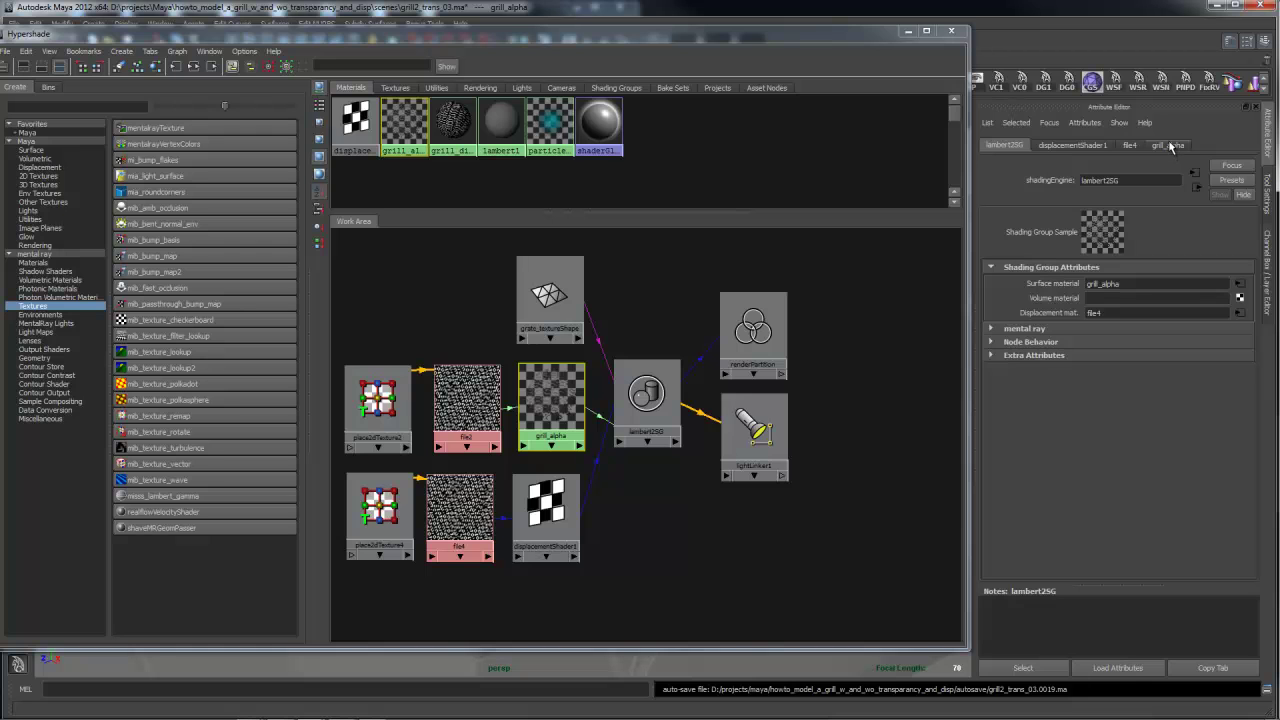
click(1082, 146)
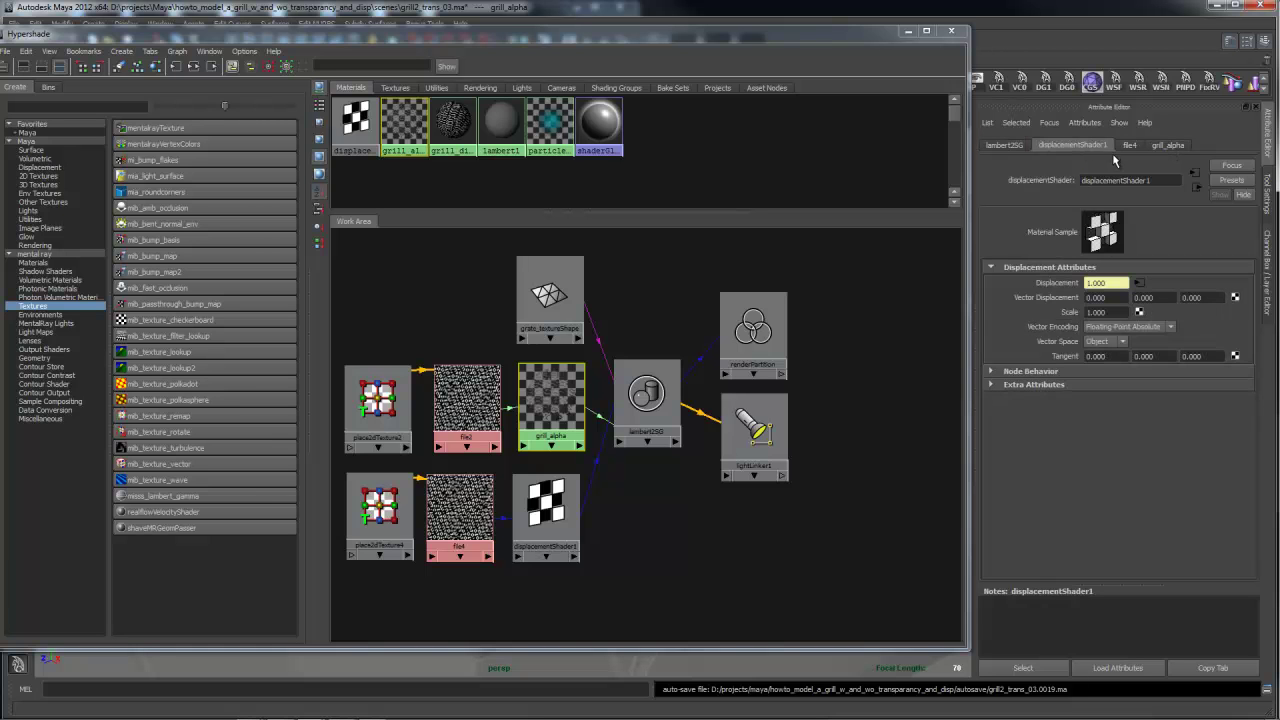
click(549, 293)
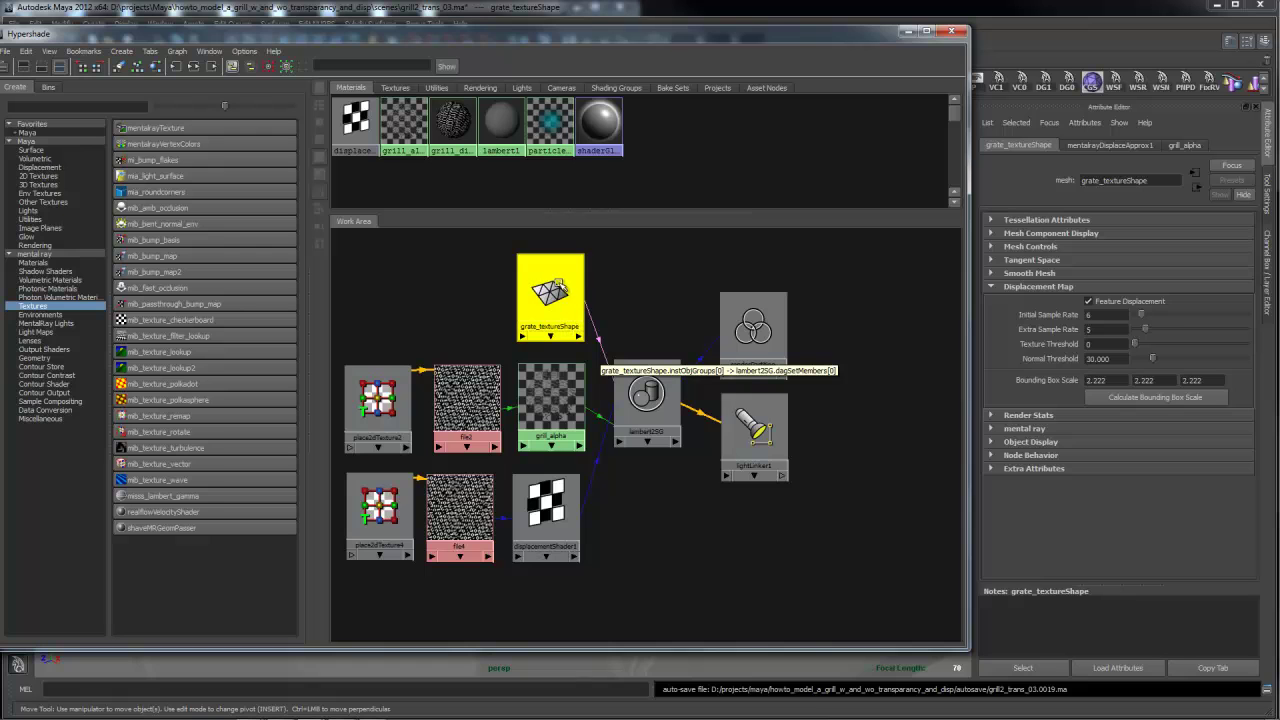
click(990, 287)
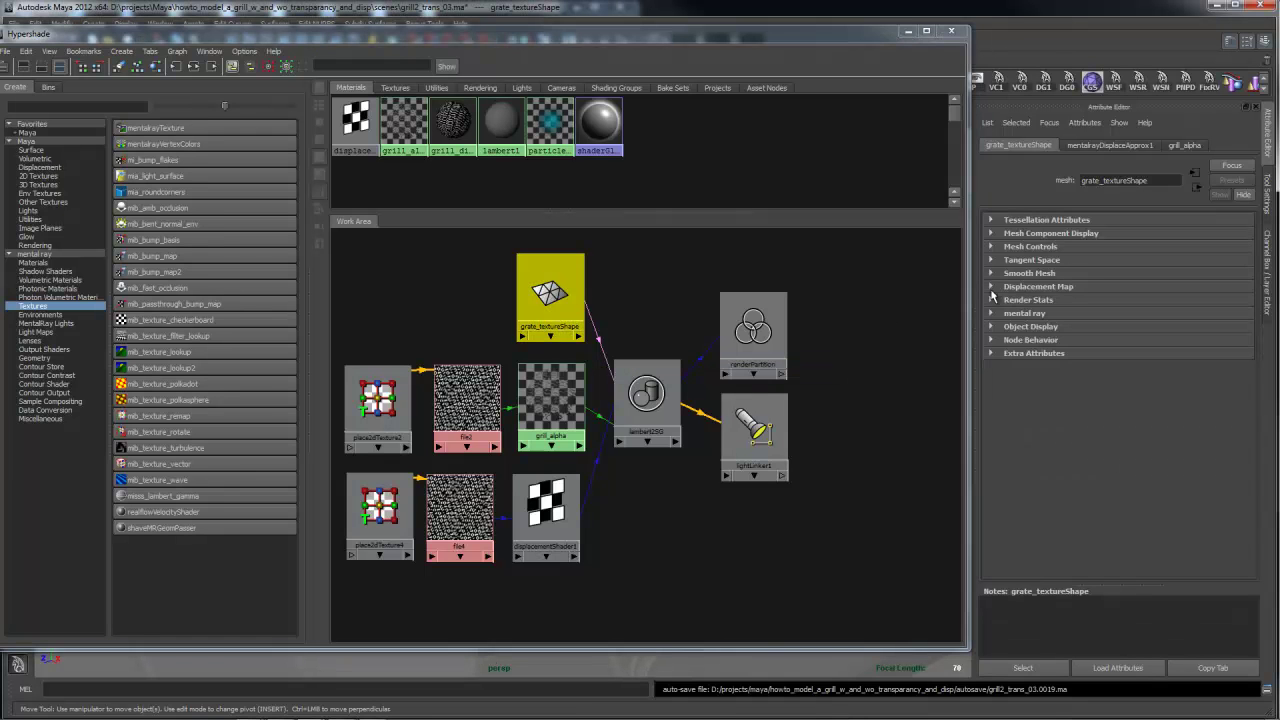
click(991, 287)
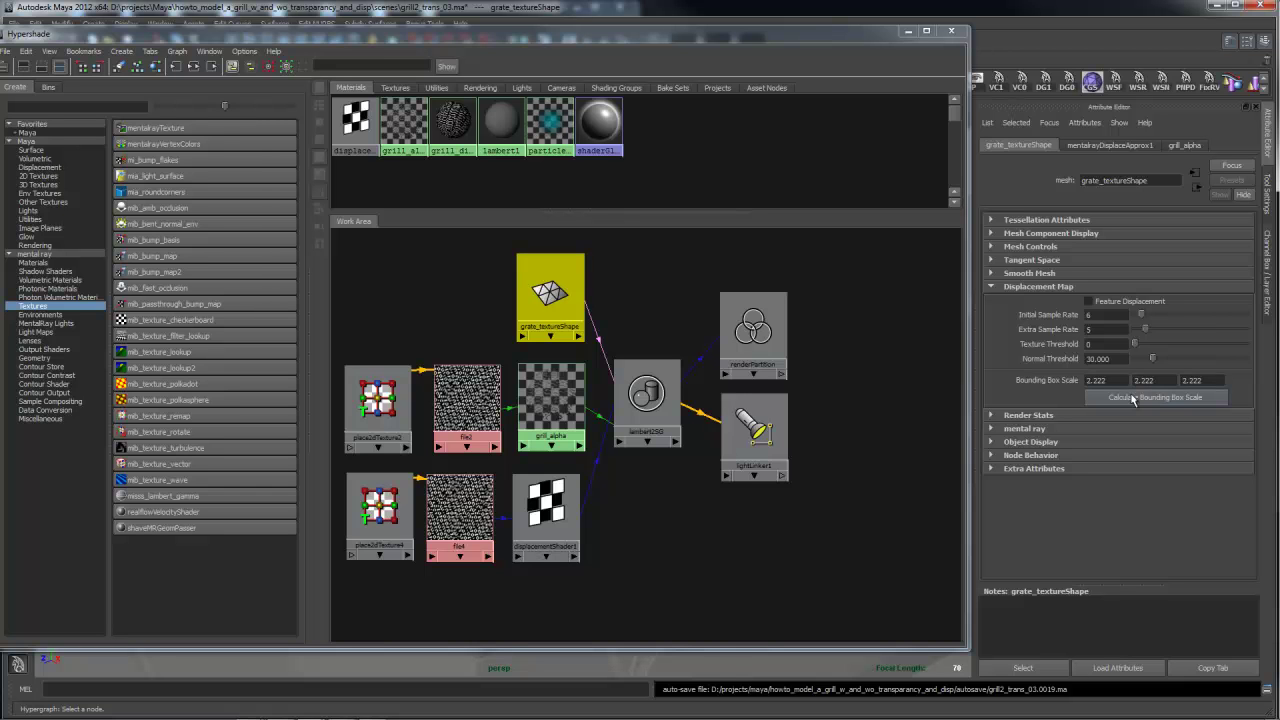
click(474, 528)
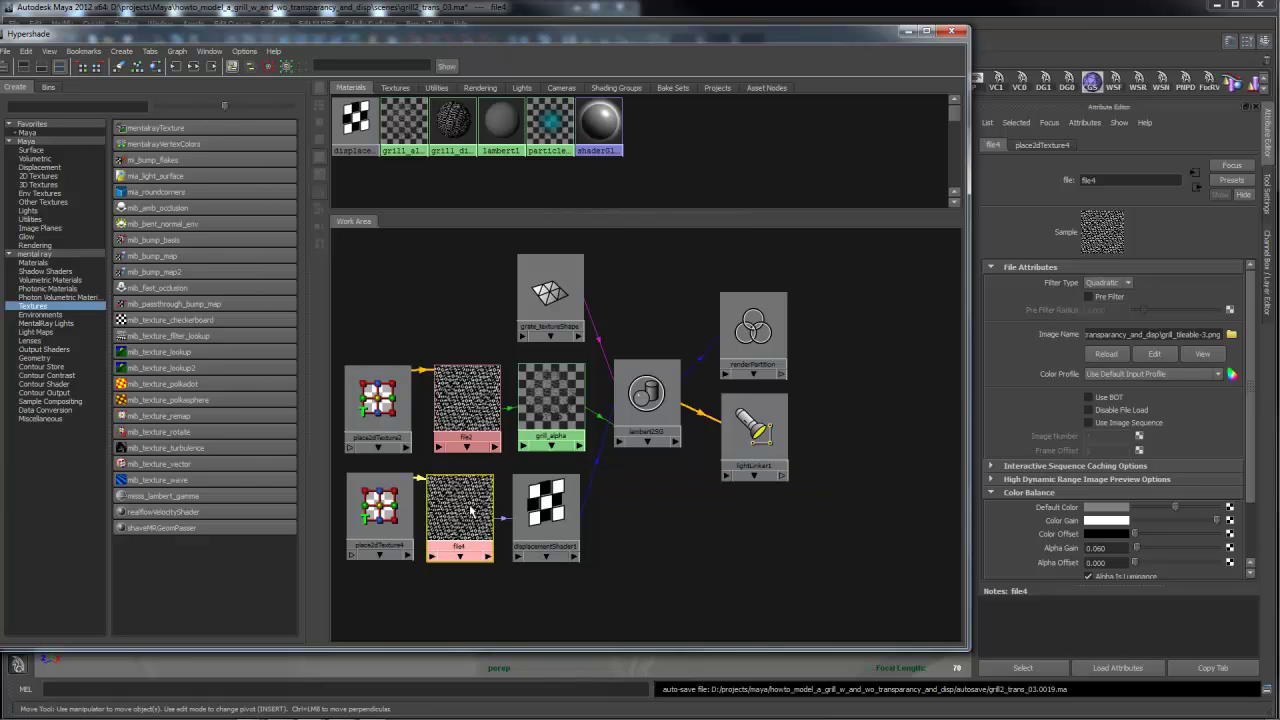
double_click(1118, 549)
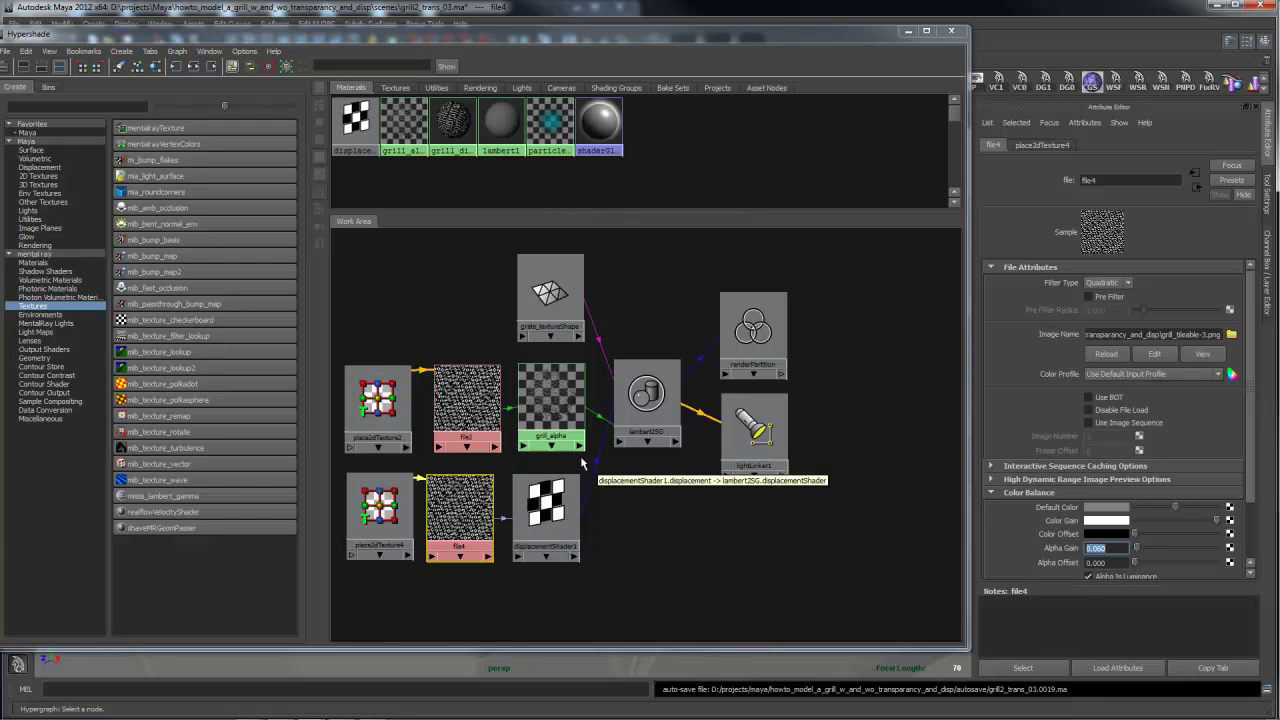
click(646, 400)
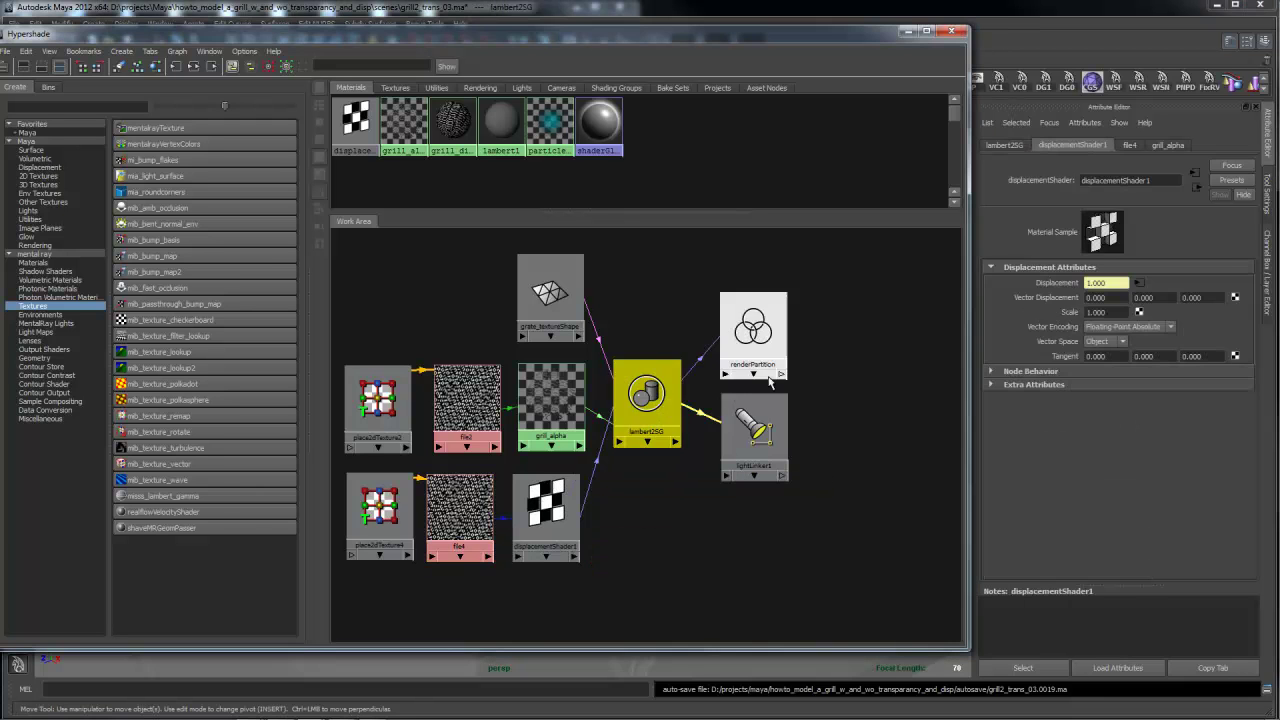
click(562, 300)
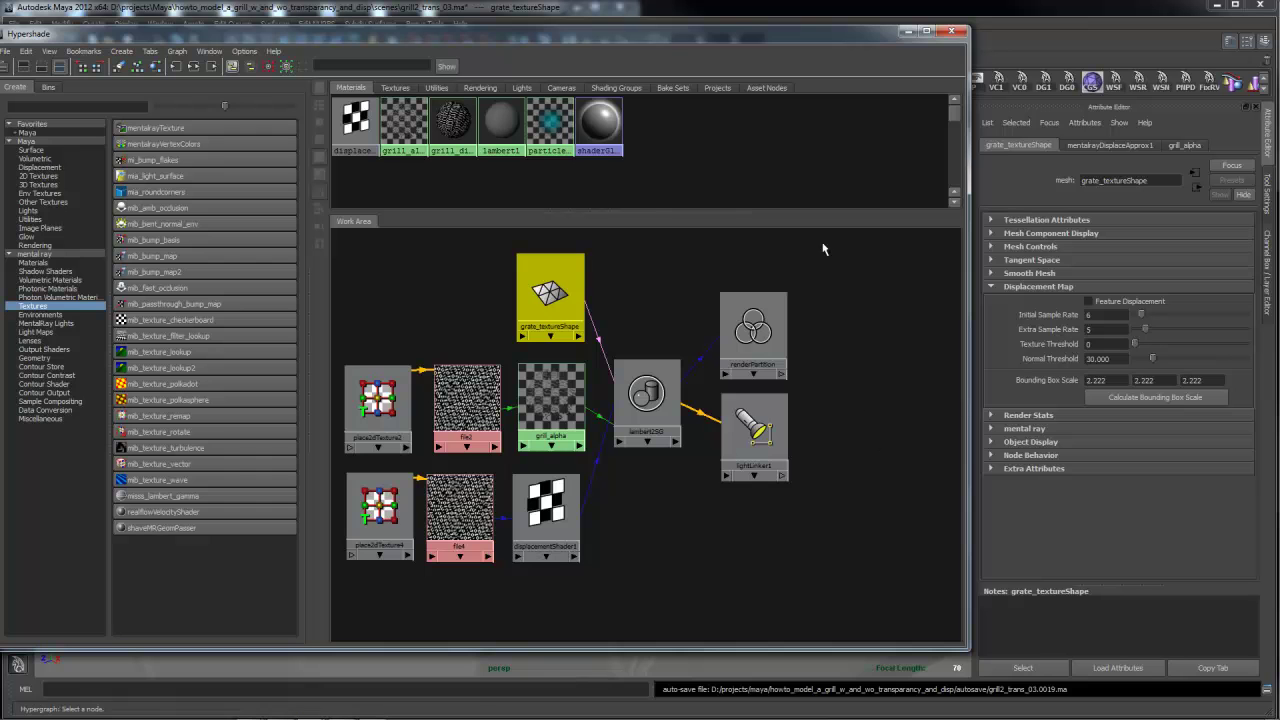
Select the grill mesh, push Hypershade off screen and place the Approximation Editor over the viewport
drag(726, 42, 831, 473)
click(597, 346)
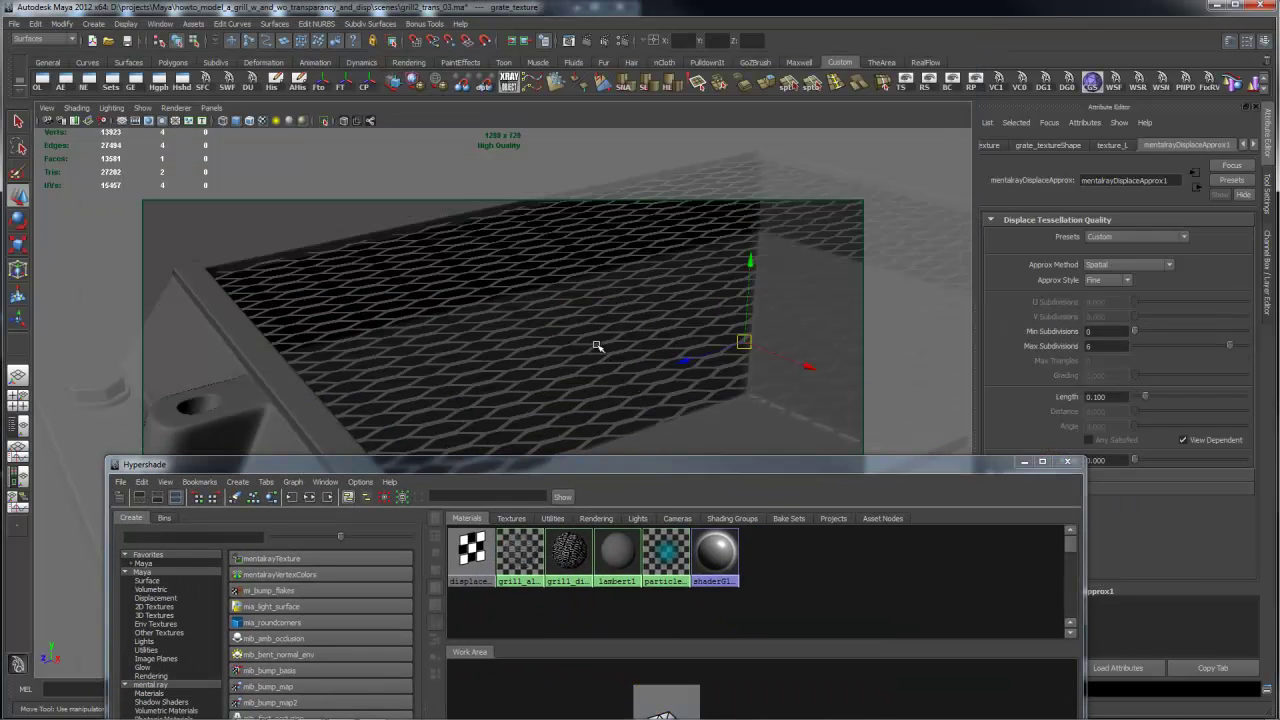
drag(830, 465, 861, 45)
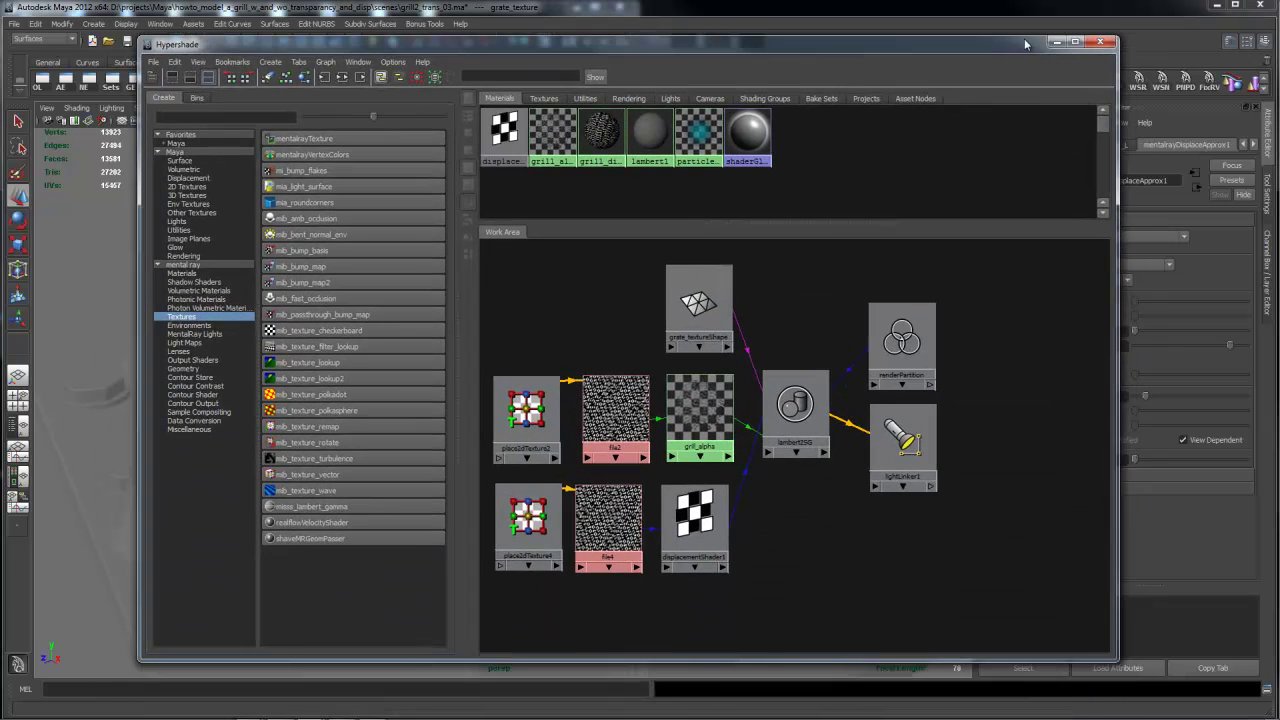
drag(1007, 50, 1279, 48)
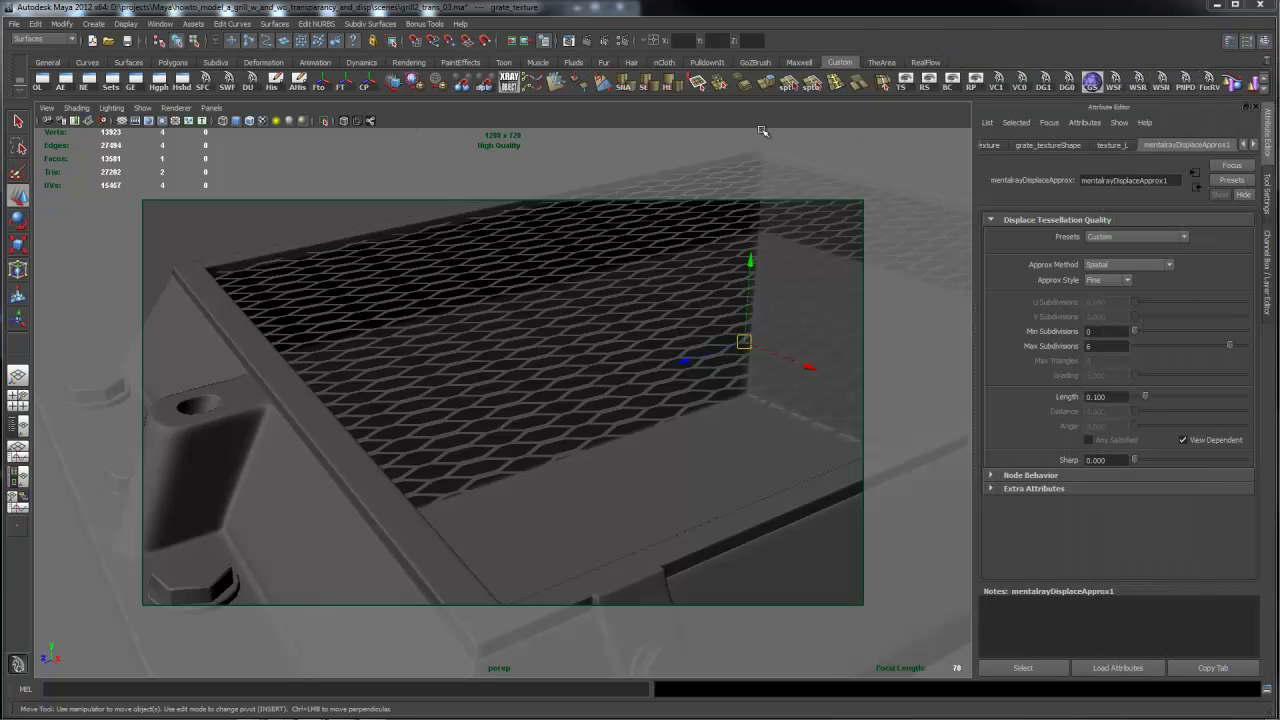
drag(767, 134, 655, 200)
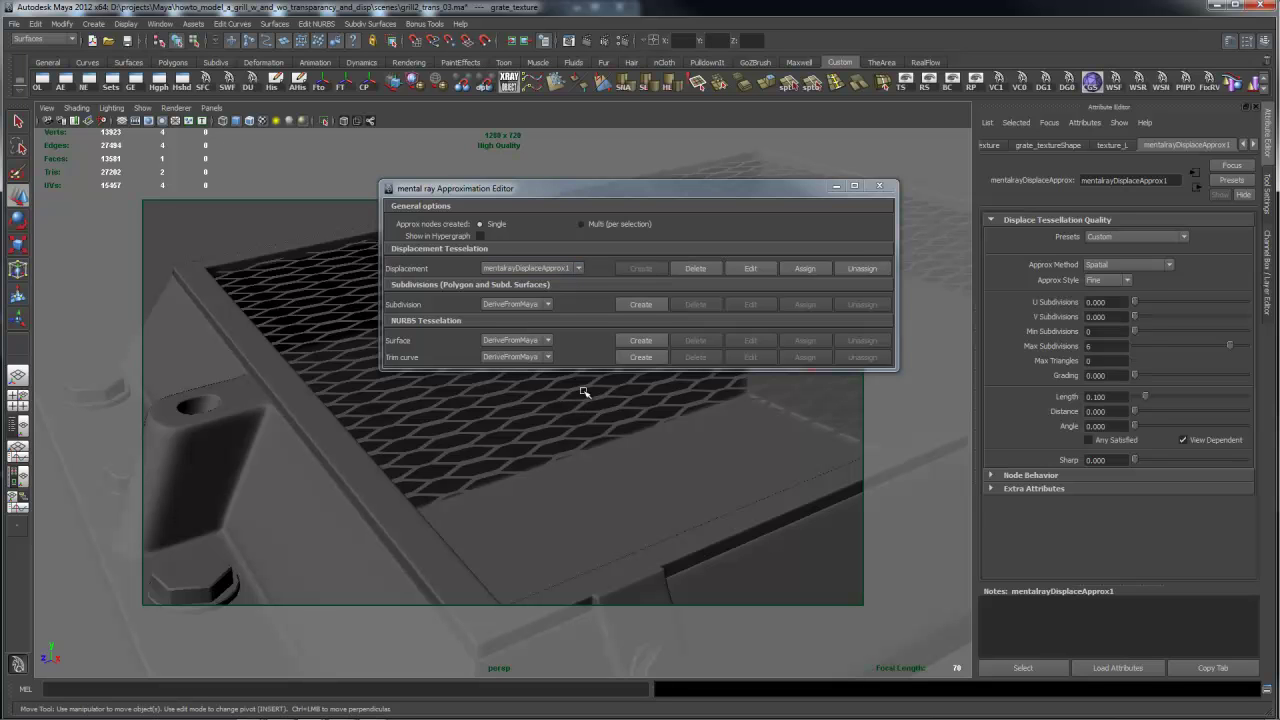
Edit mentalrayDisplaceApprox1 from the Displacement list, keeping the Spatial approx method
click(576, 269)
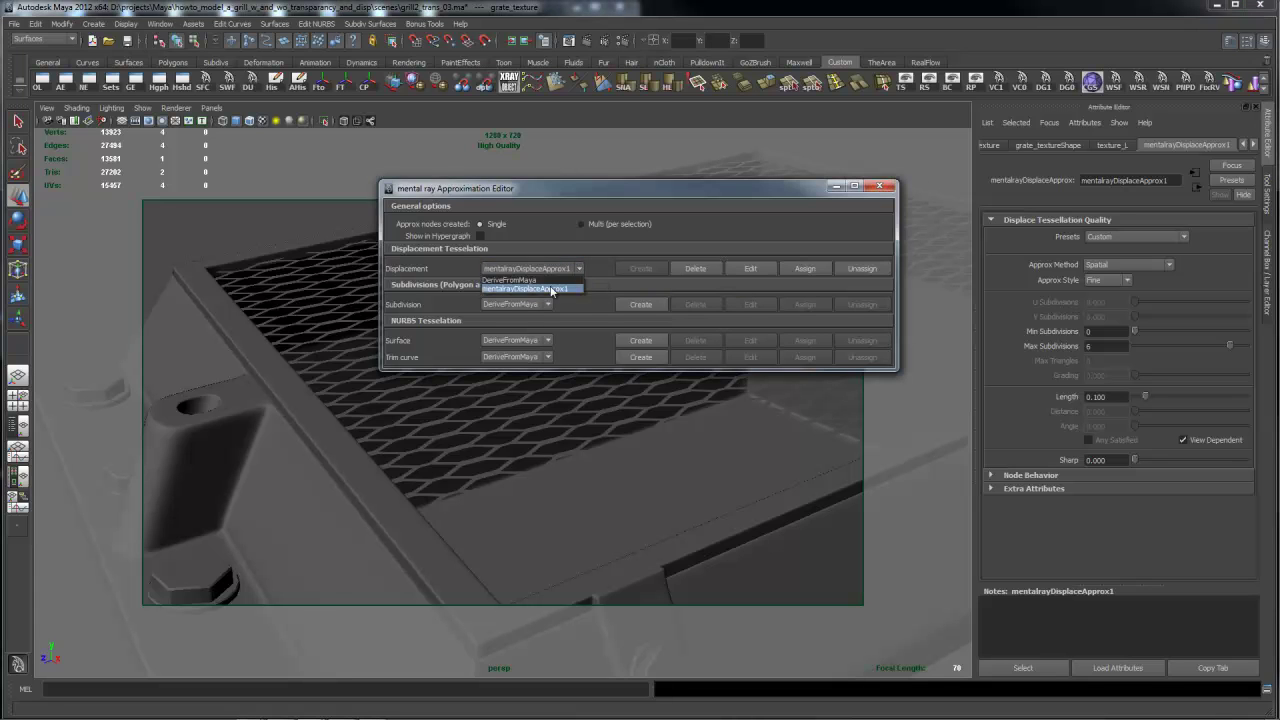
click(757, 268)
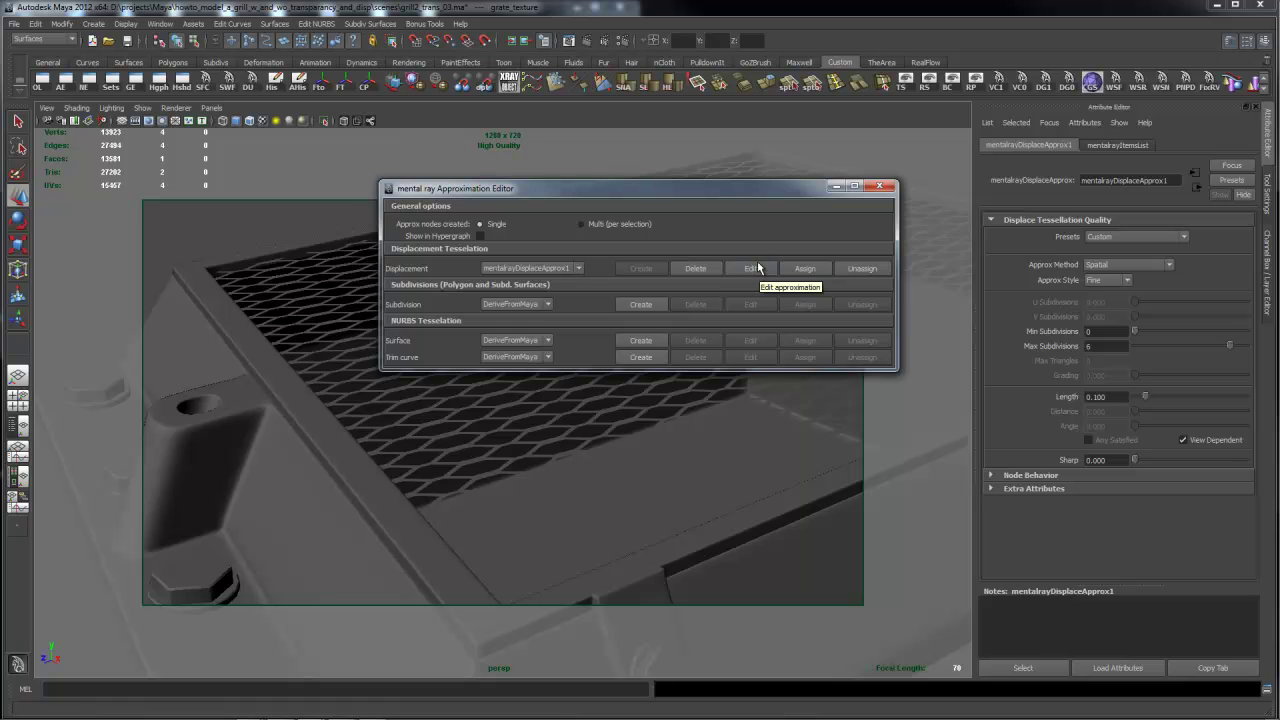
drag(784, 200, 754, 167)
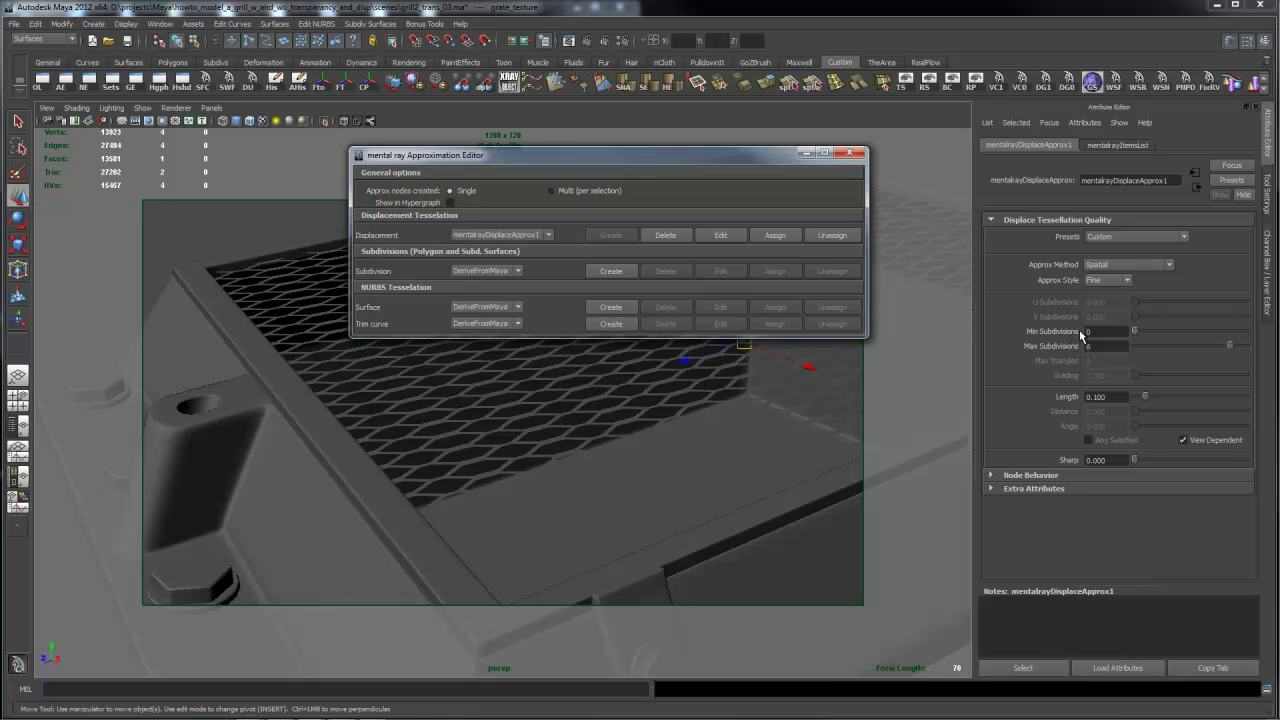
click(1168, 266)
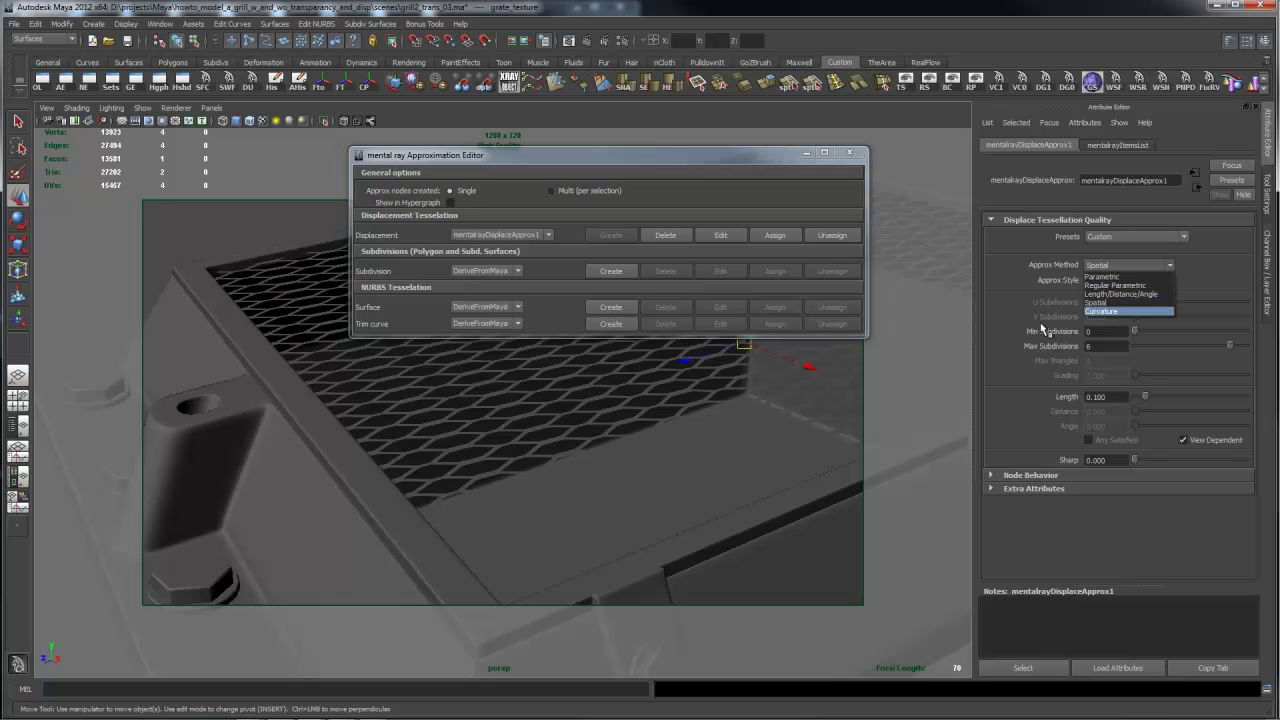
click(1040, 421)
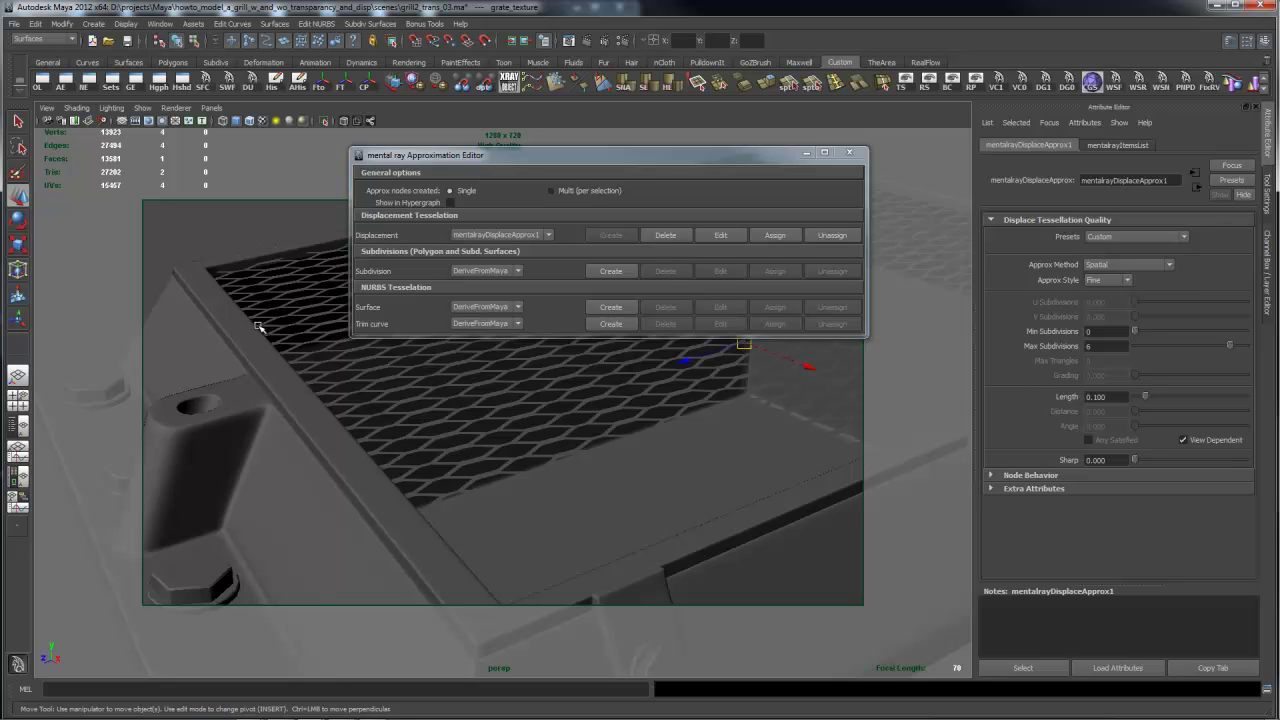
Dolly out over the whole grill and try the 1280 x 720 resolution gate on and off
alt+right_drag(617, 451, 249, 437)
alt+drag(249, 437, 204, 172)
click(148, 121)
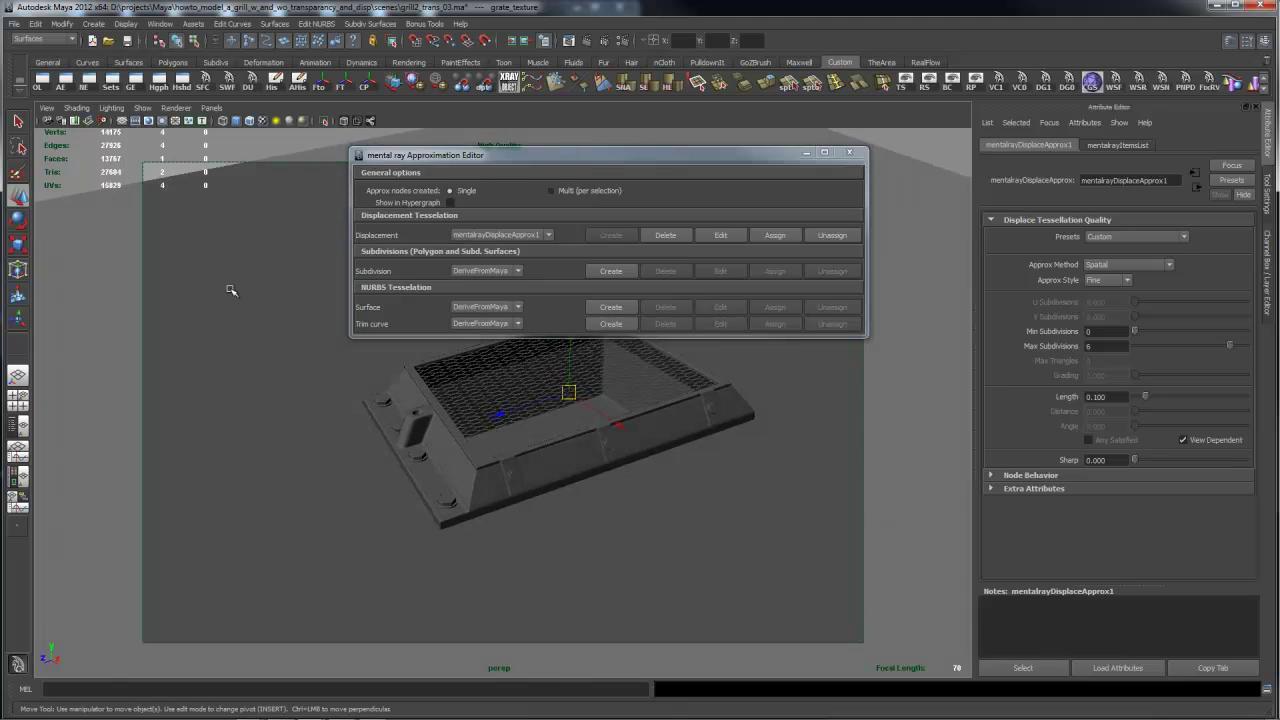
click(148, 121)
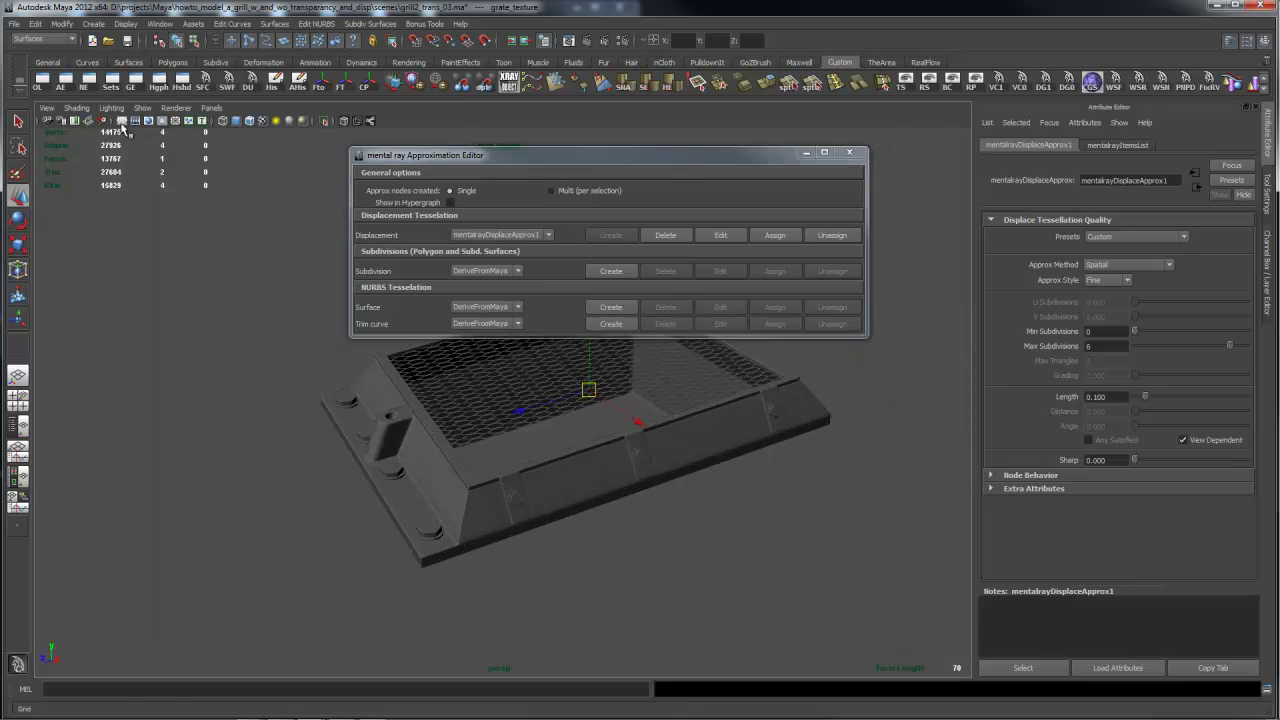
click(127, 121)
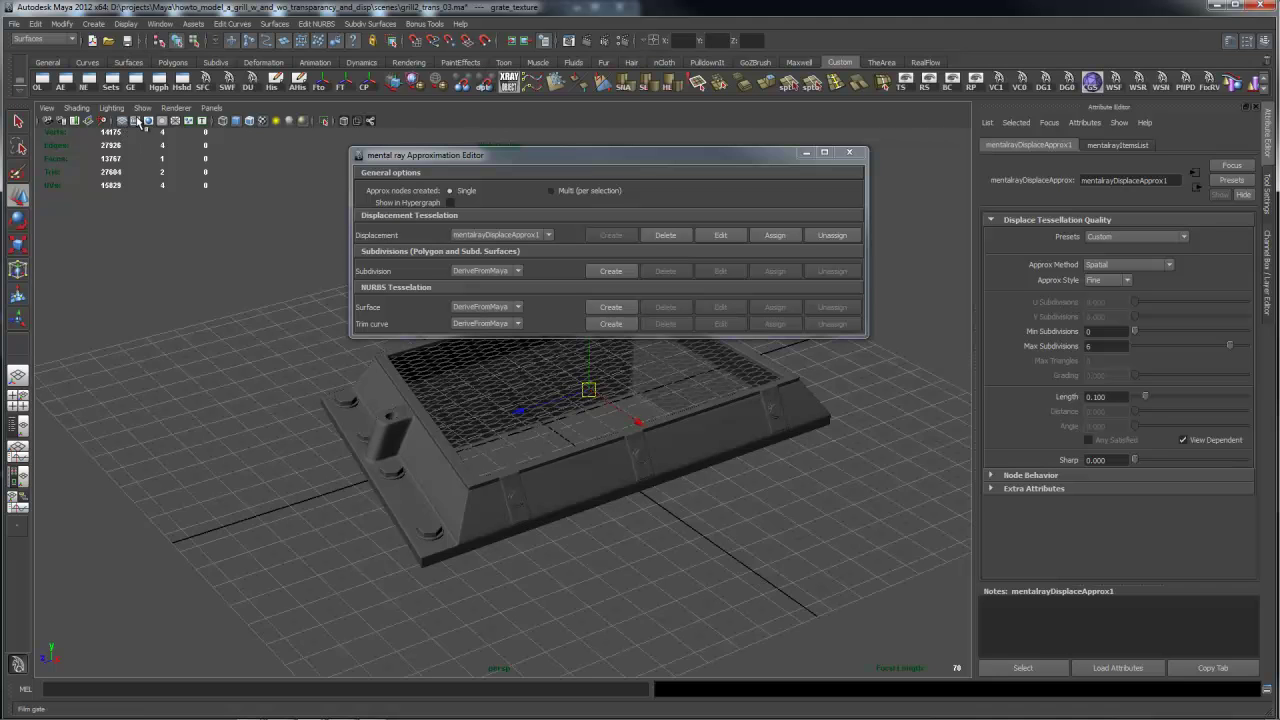
click(148, 121)
click(135, 121)
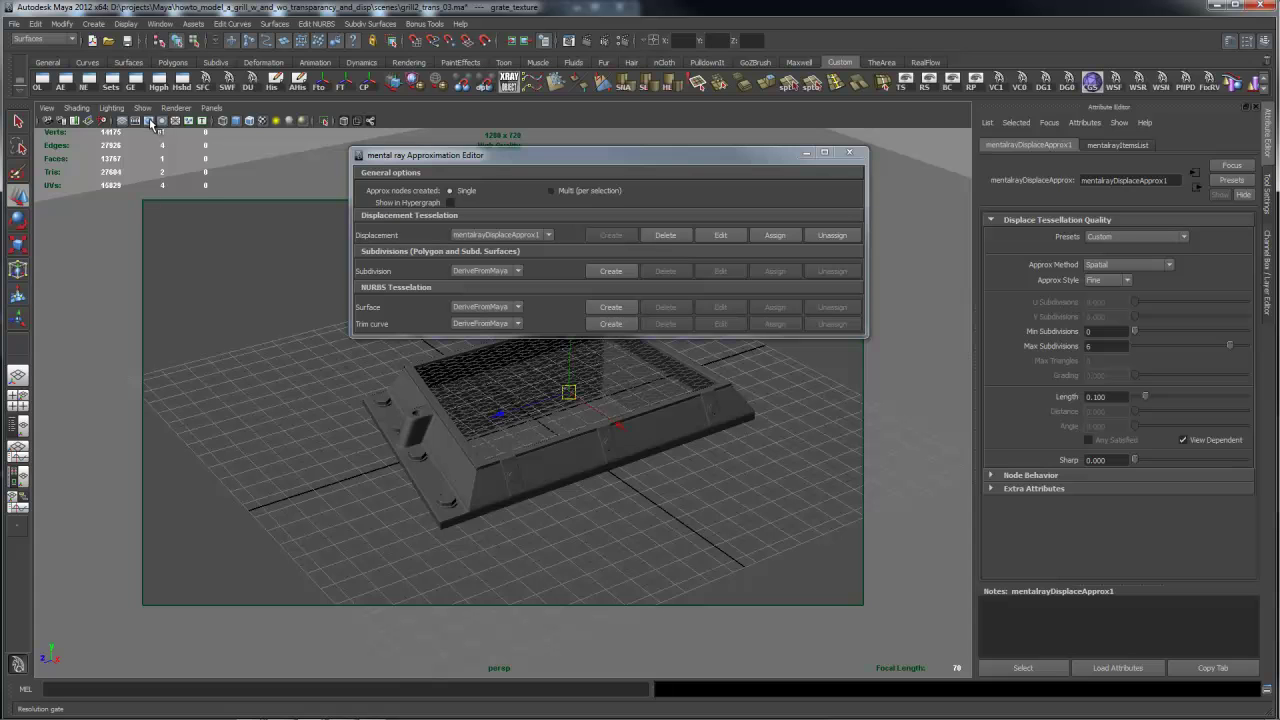
Turn the resolution and film gate overlays off and show the Channel Box / Layer Editor
click(163, 121)
click(137, 121)
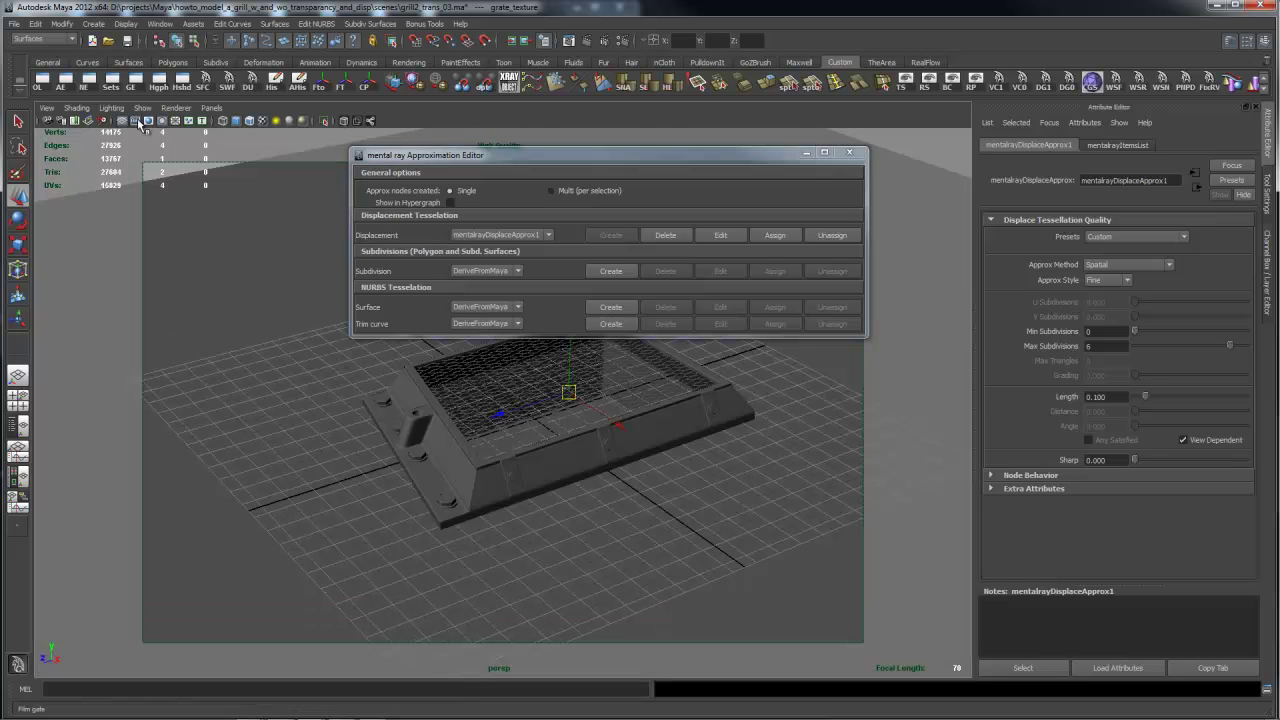
click(148, 121)
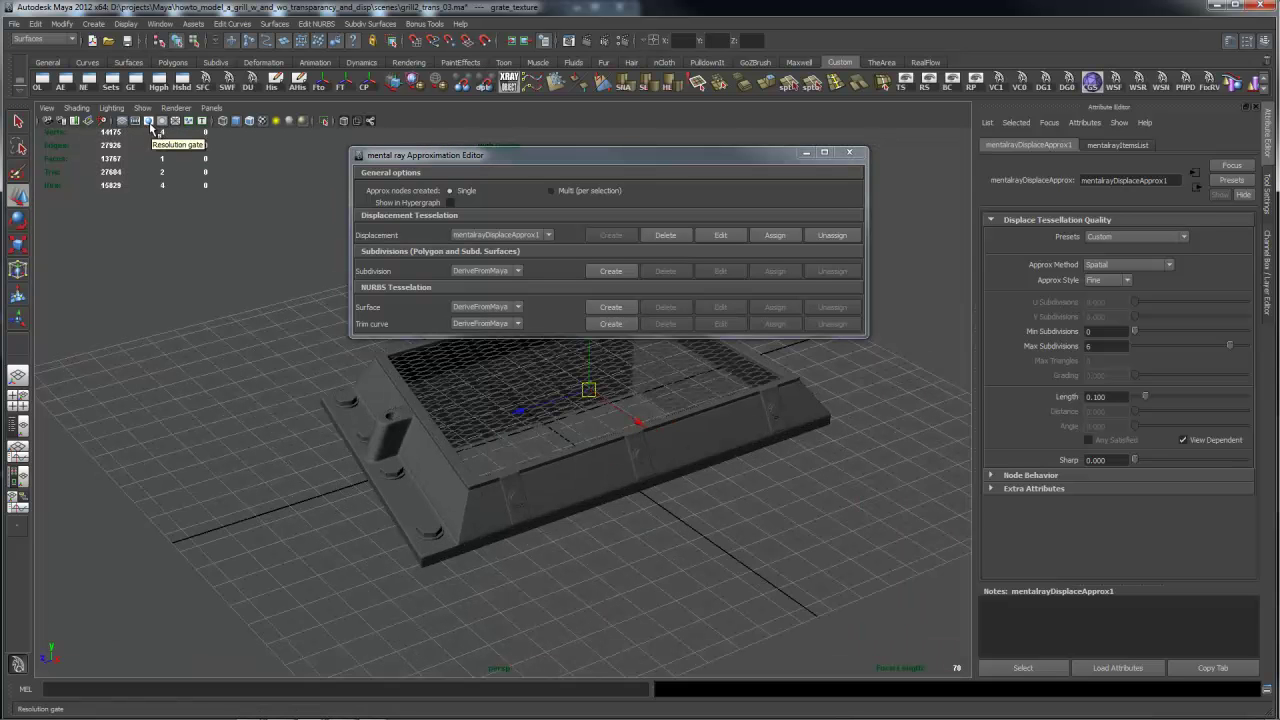
click(150, 121)
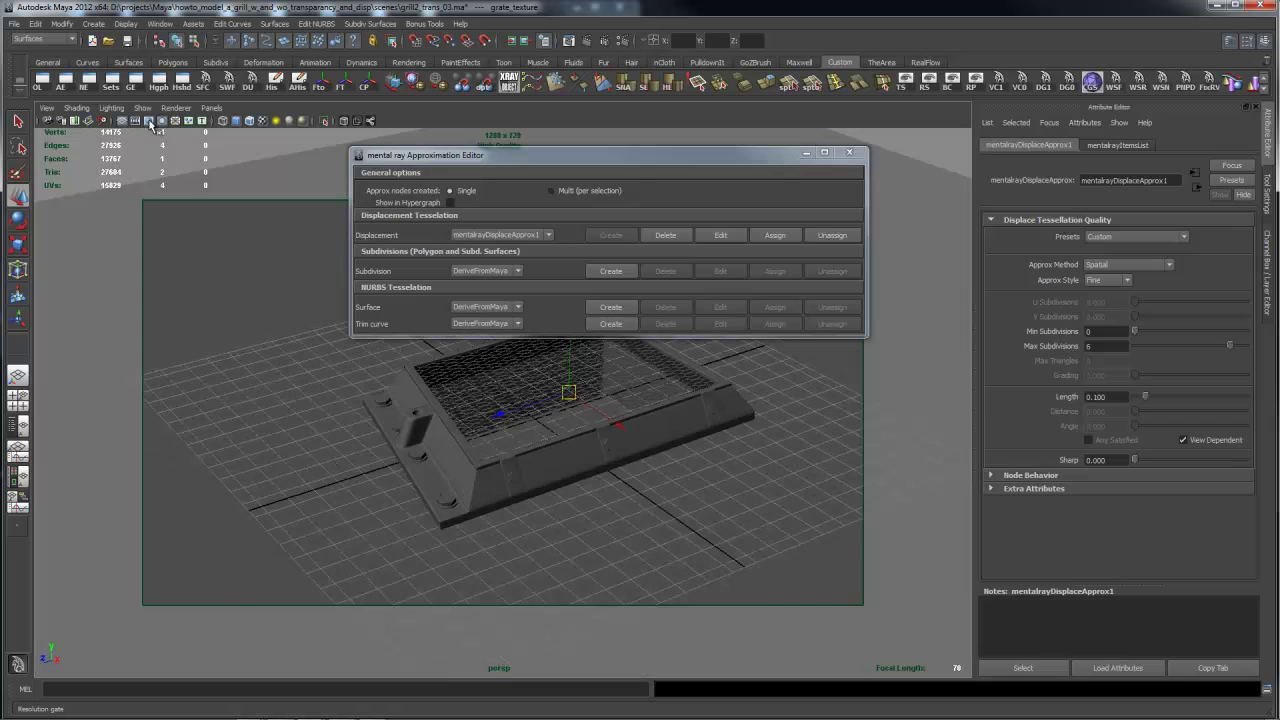
click(150, 121)
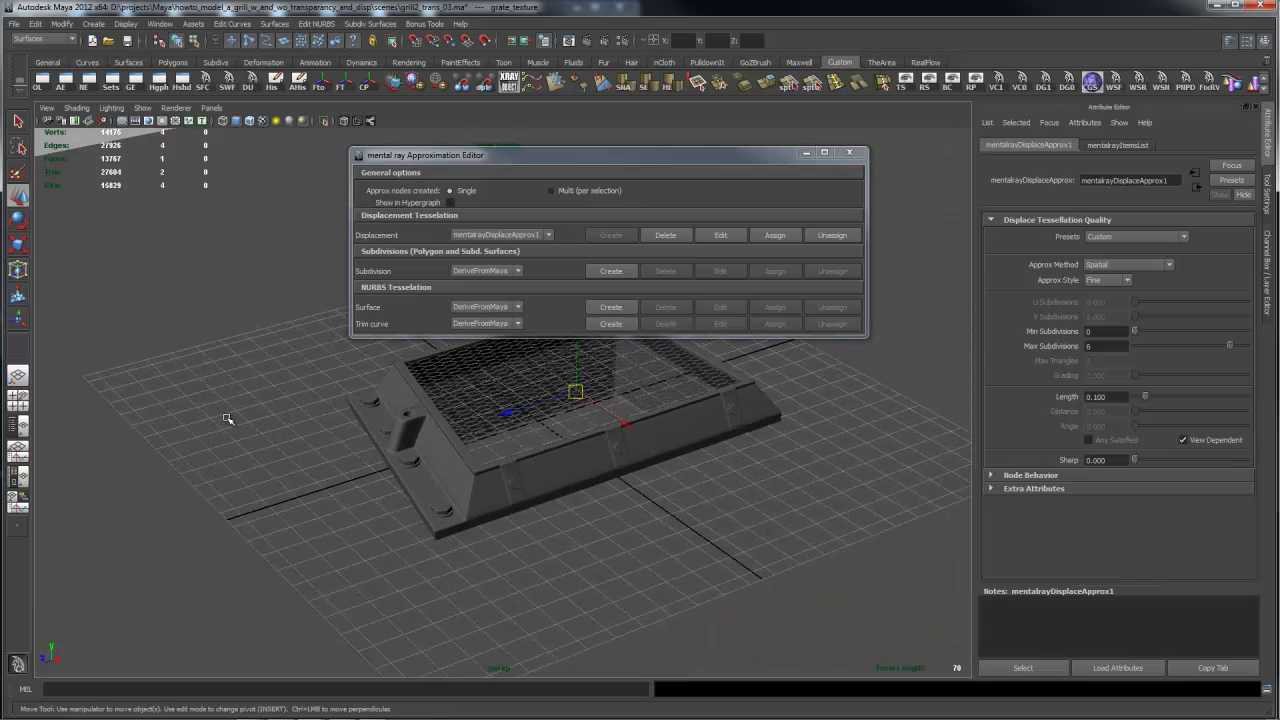
alt+drag(352, 465, 484, 410)
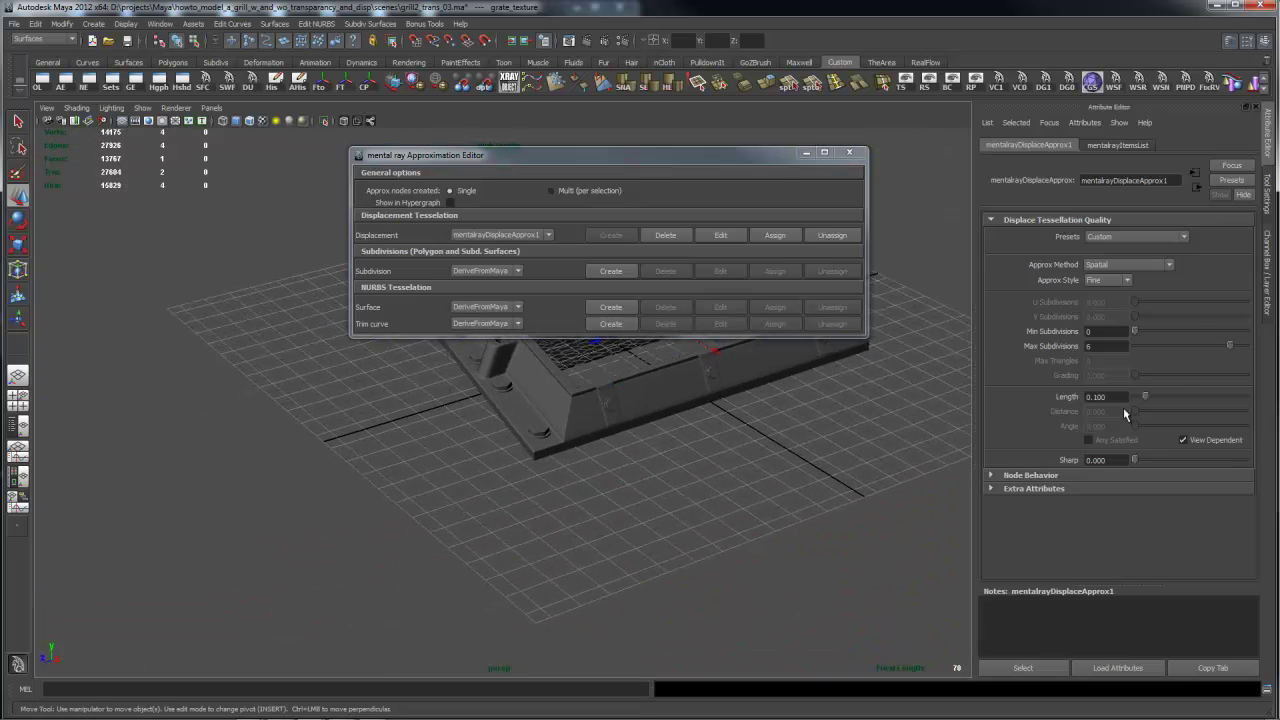
click(1270, 313)
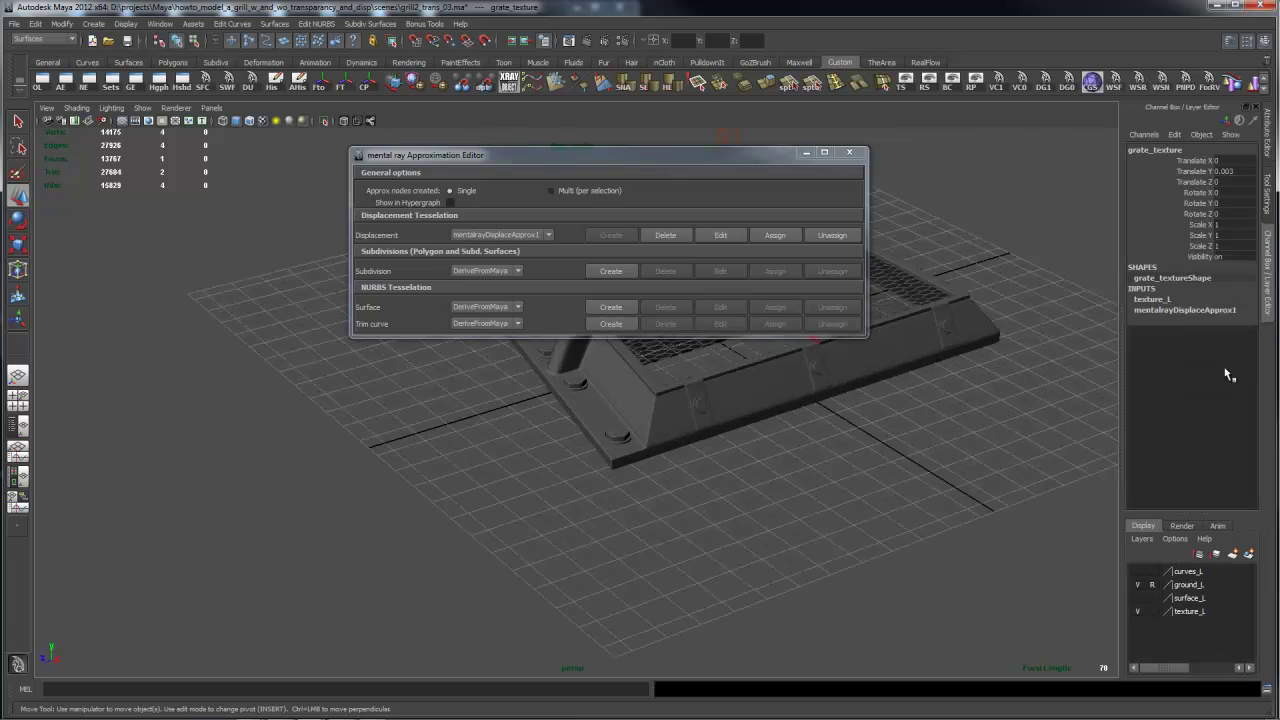
Toggle the ground_L layer's visibility and zoom to a low view of the grill's bolted frame
click(1138, 585)
scroll(686, 514, up, 5)
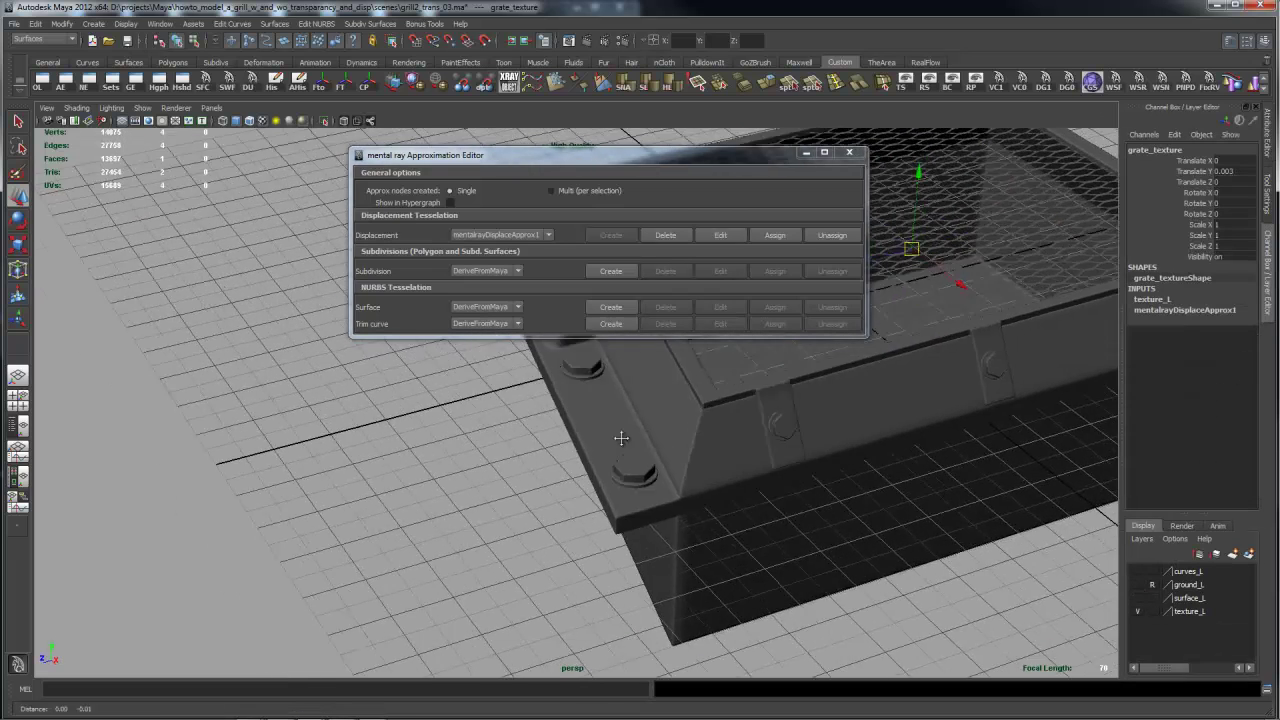
scroll(628, 430, up, 1)
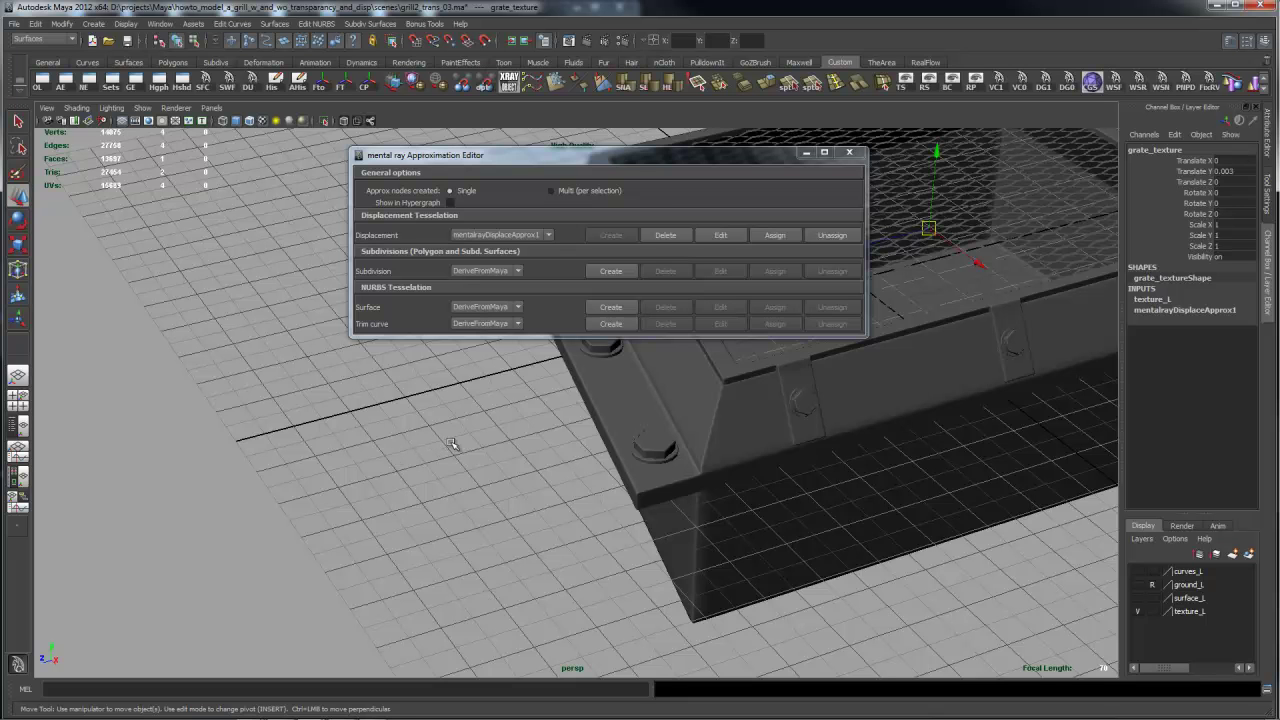
scroll(811, 434, down, 5)
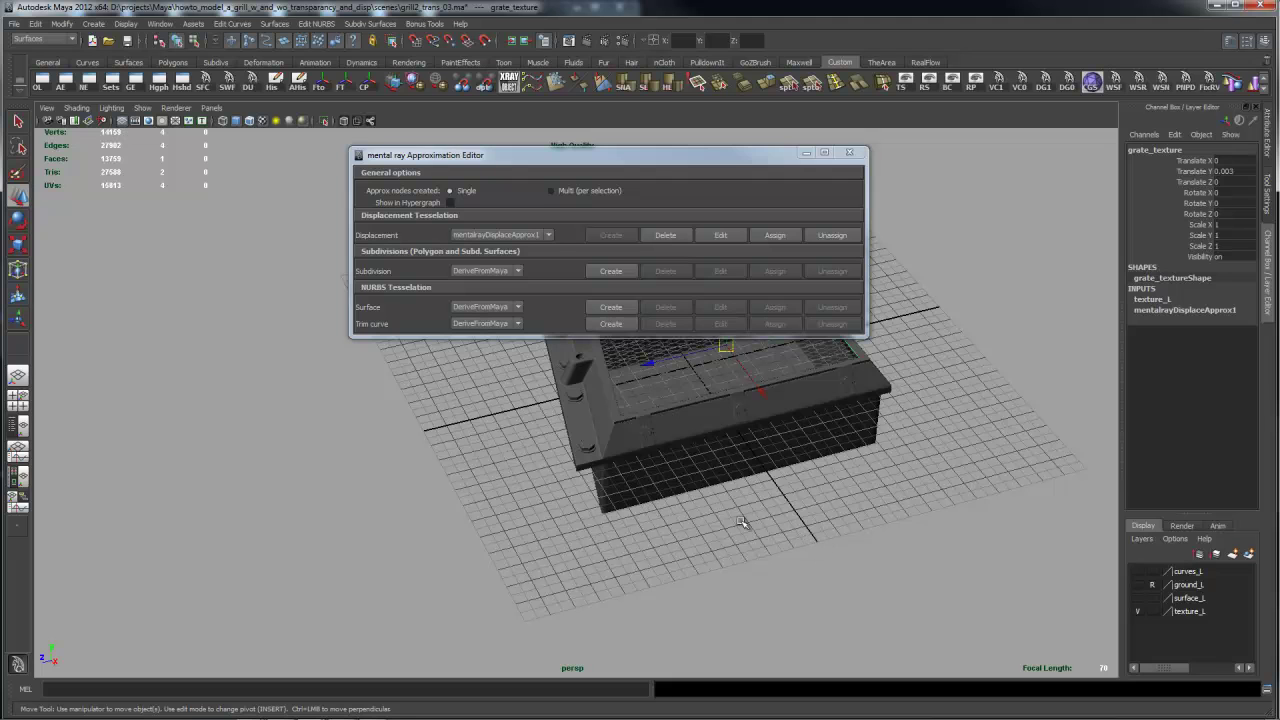
alt+right_drag(719, 520, 880, 480)
alt+drag(880, 480, 908, 532)
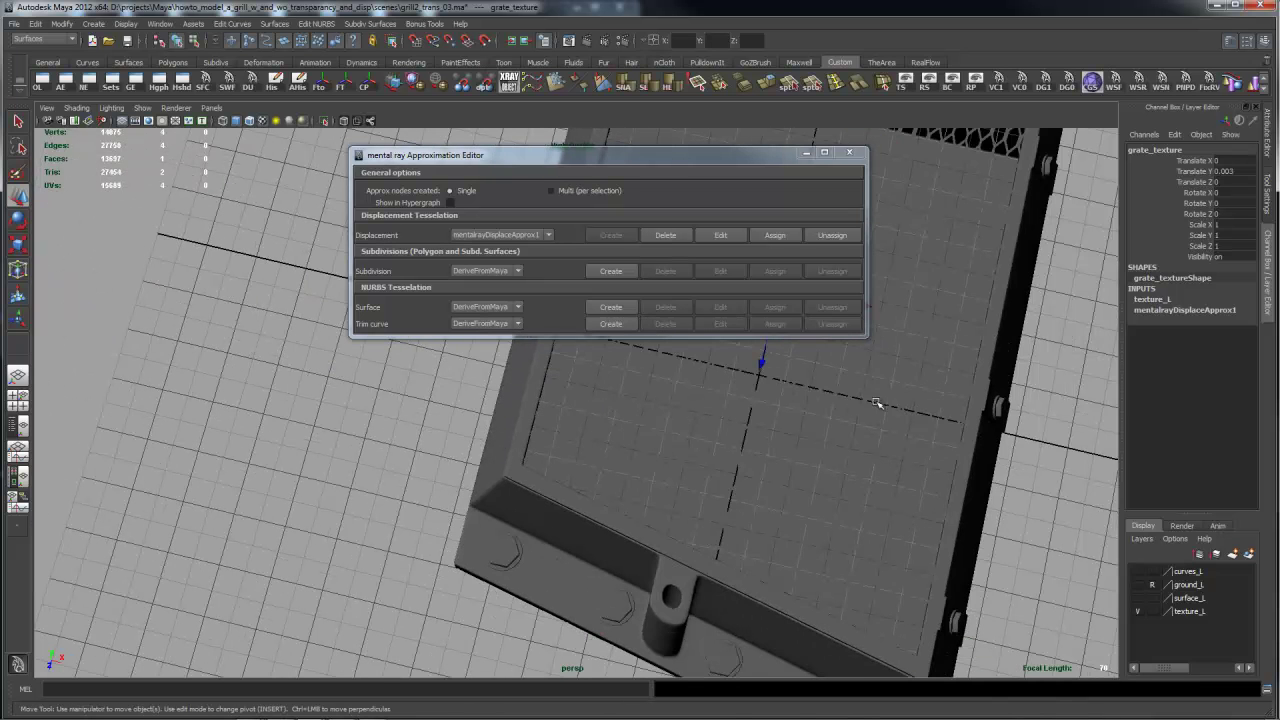
Isolate the grate plane and tumble in close over its mesh
click(325, 121)
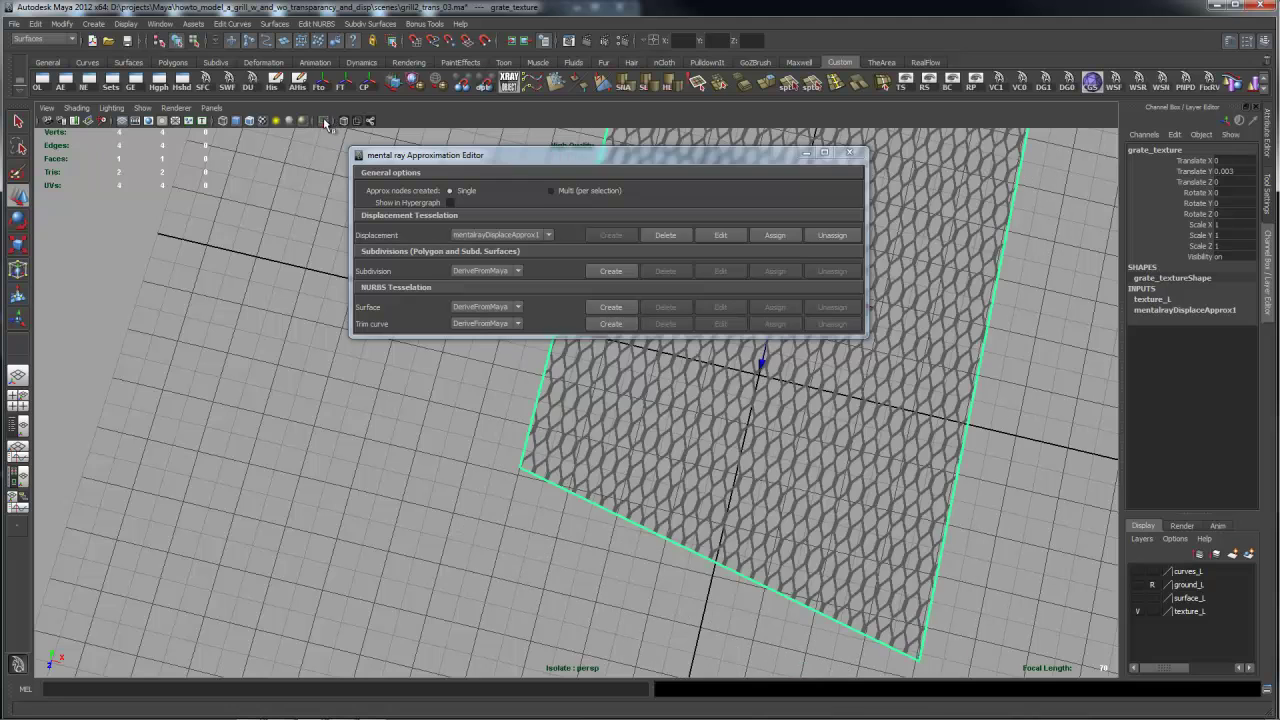
alt+right_drag(618, 428, 1071, 466)
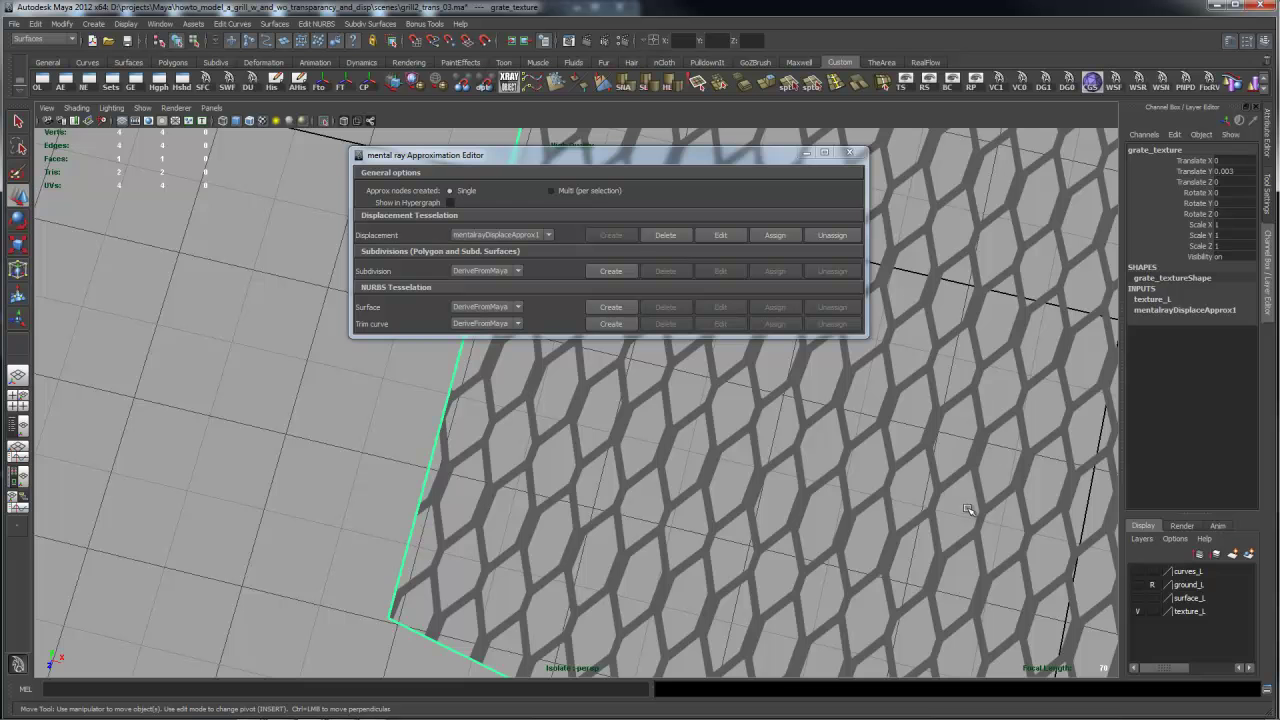
alt+drag(890, 438, 720, 458)
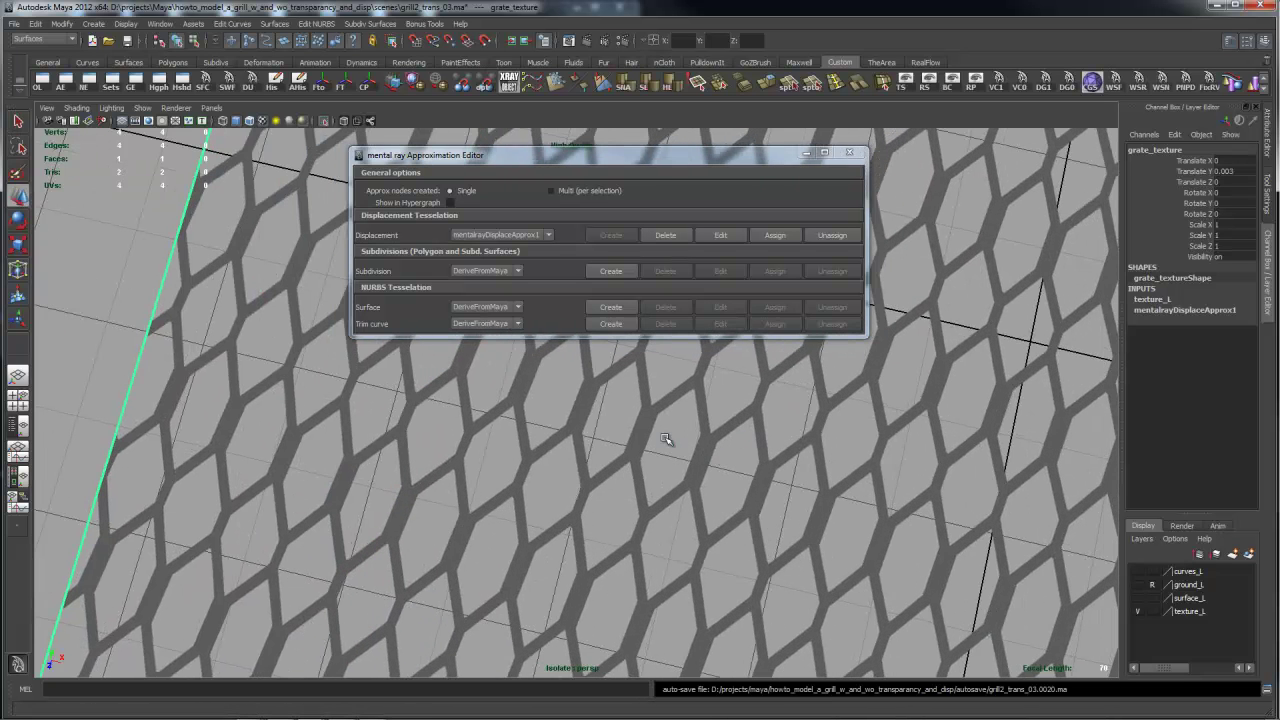
Switch to Top View and pan and zoom onto the grate's hexagon pattern
key(space)
drag(611, 443, 618, 445)
scroll(523, 443, up, 5)
alt+middle_drag(480, 461, 714, 539)
scroll(851, 531, up, 4)
key(w)
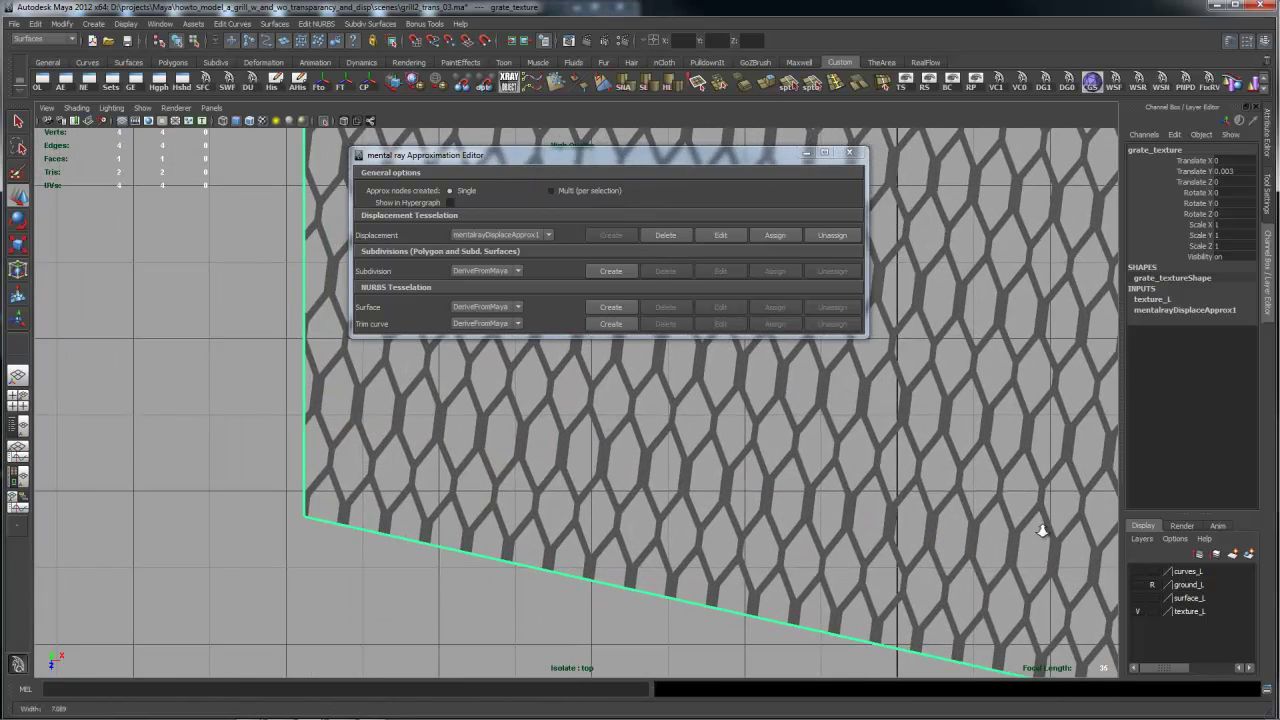
key(space)
Measure a distance between two points on the grate with the Distance Tool
click(899, 396)
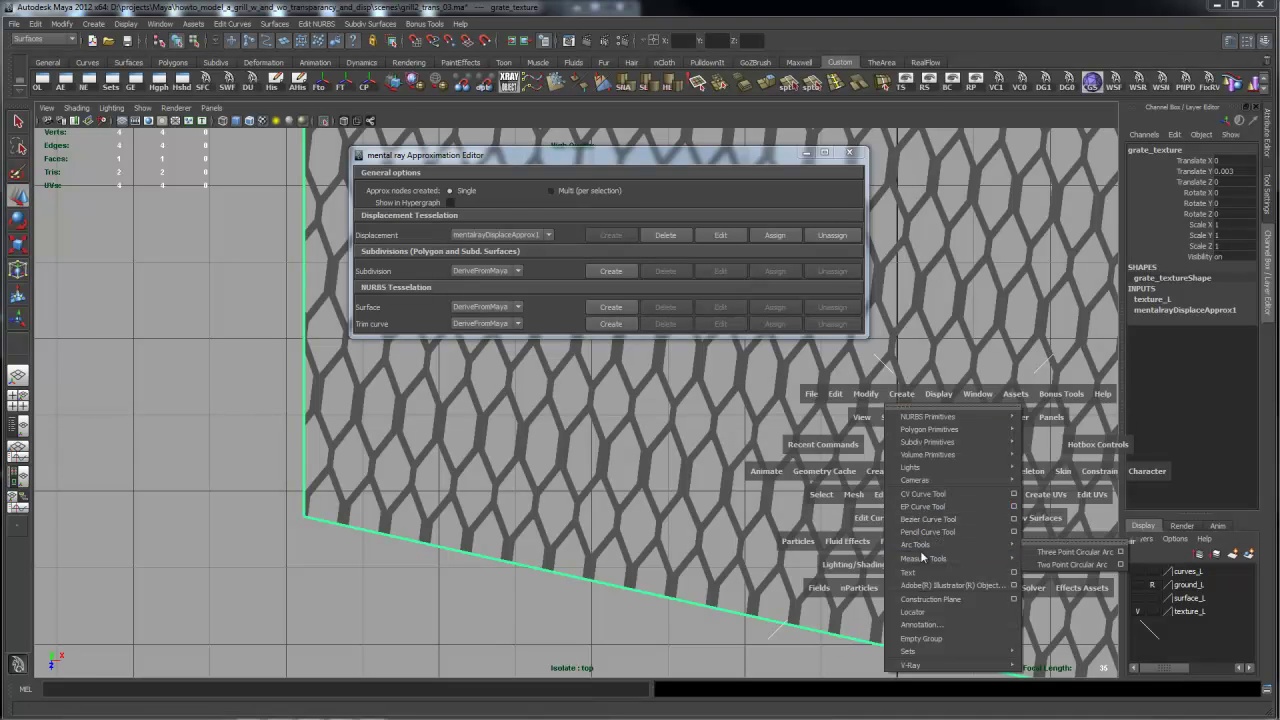
mouse_move(924, 546)
mouse_move(964, 560)
click(1058, 566)
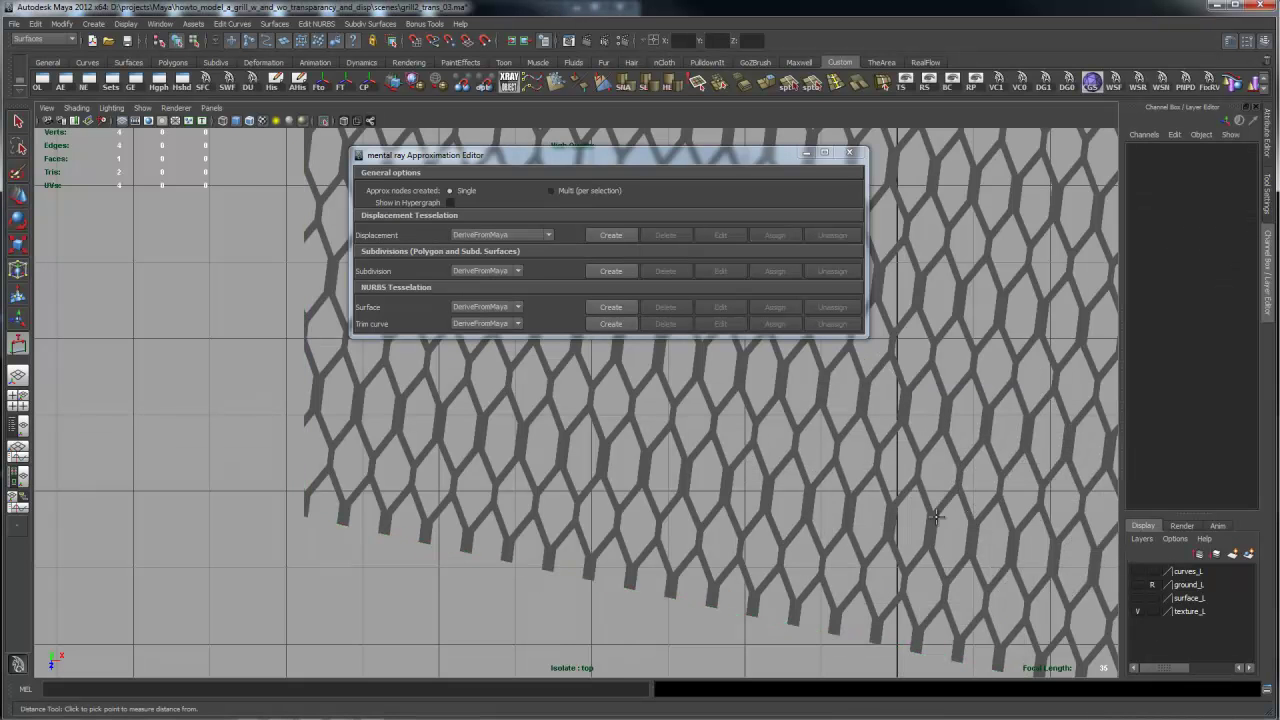
click(925, 513)
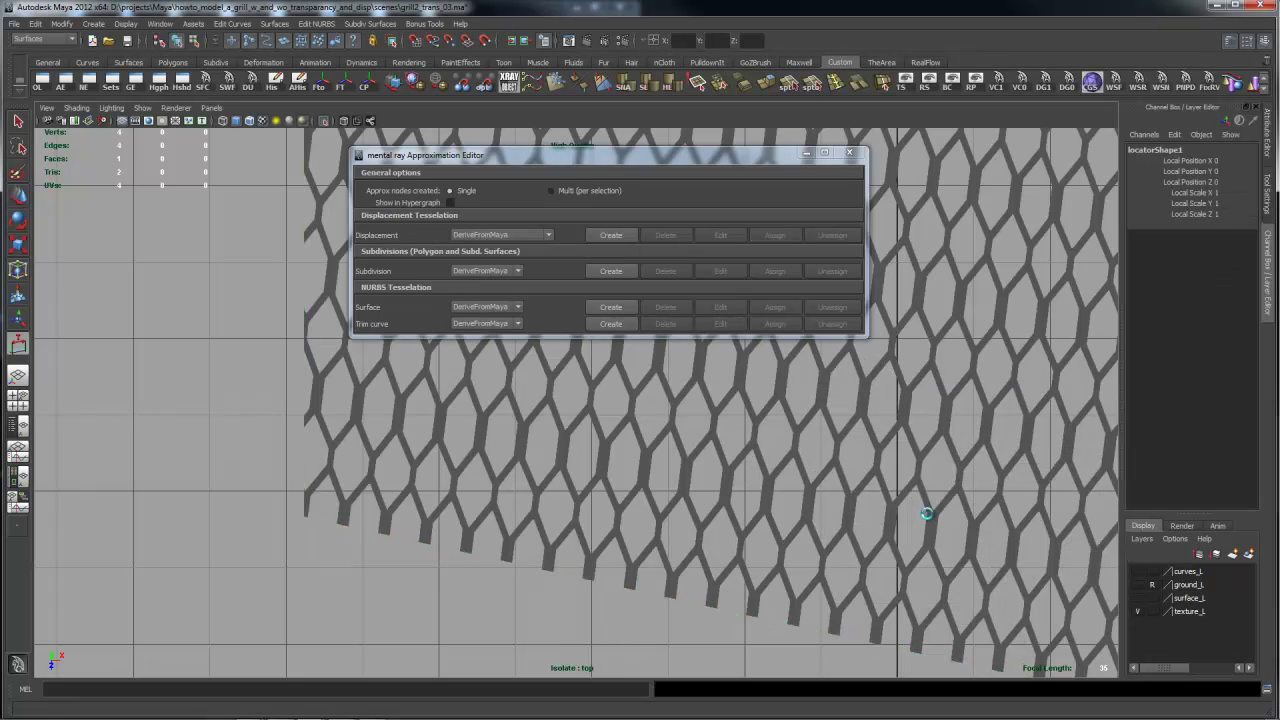
click(934, 517)
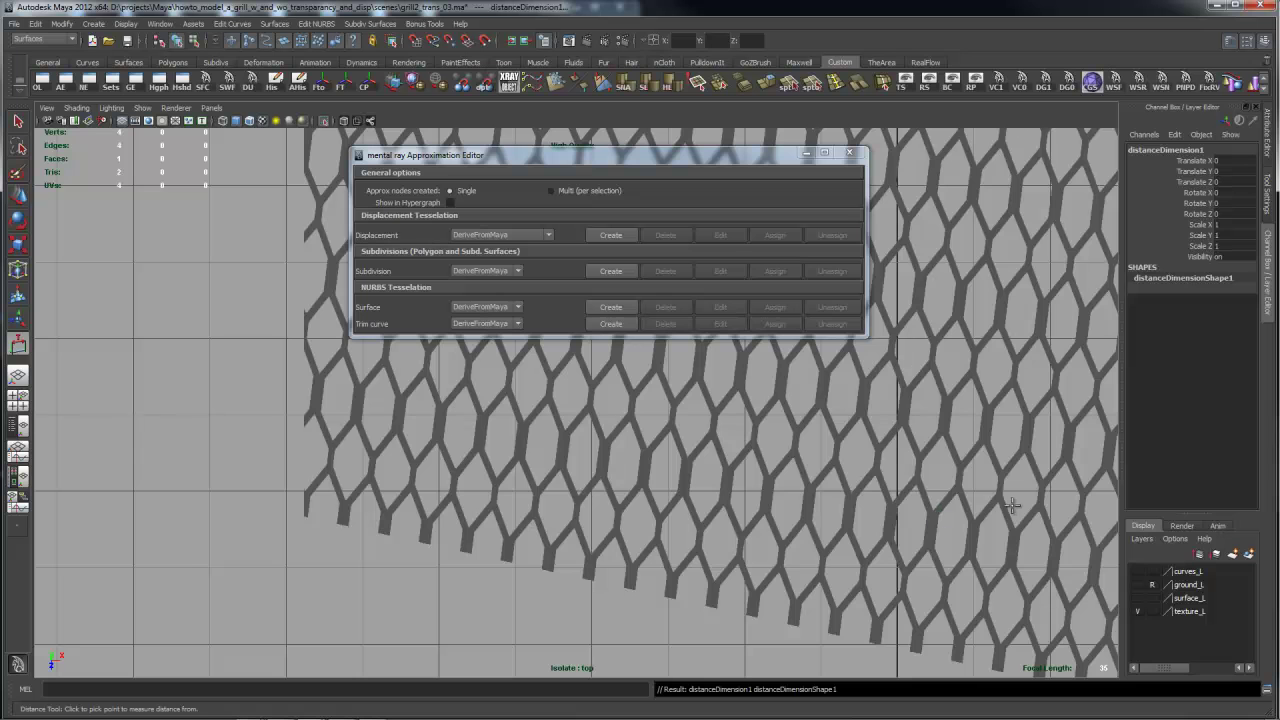
Return to Perspective, turn off Isolate Select and pull back to the entire grill
key(space)
drag(1012, 505, 1010, 473)
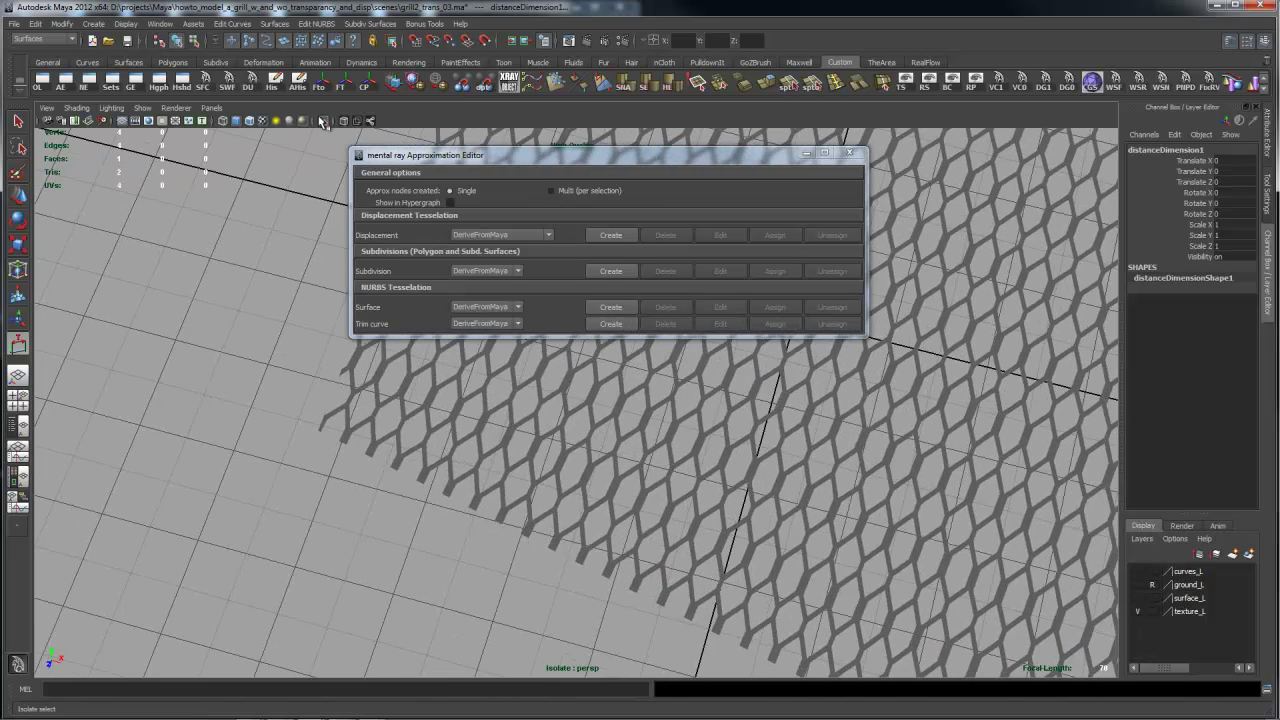
click(322, 121)
alt+drag(740, 460, 698, 475)
alt+right_drag(663, 477, 252, 418)
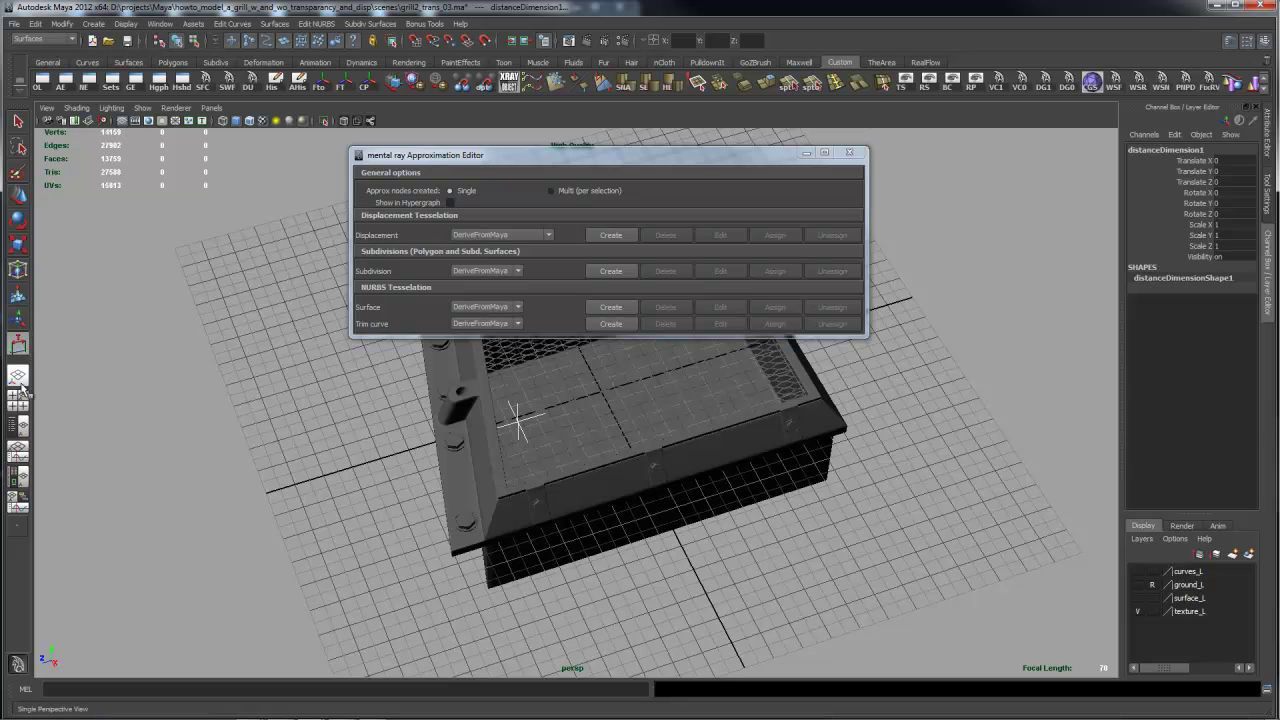
Use the Perspective/Outliner layout and tumble in close to the grill and distance locator
click(18, 428)
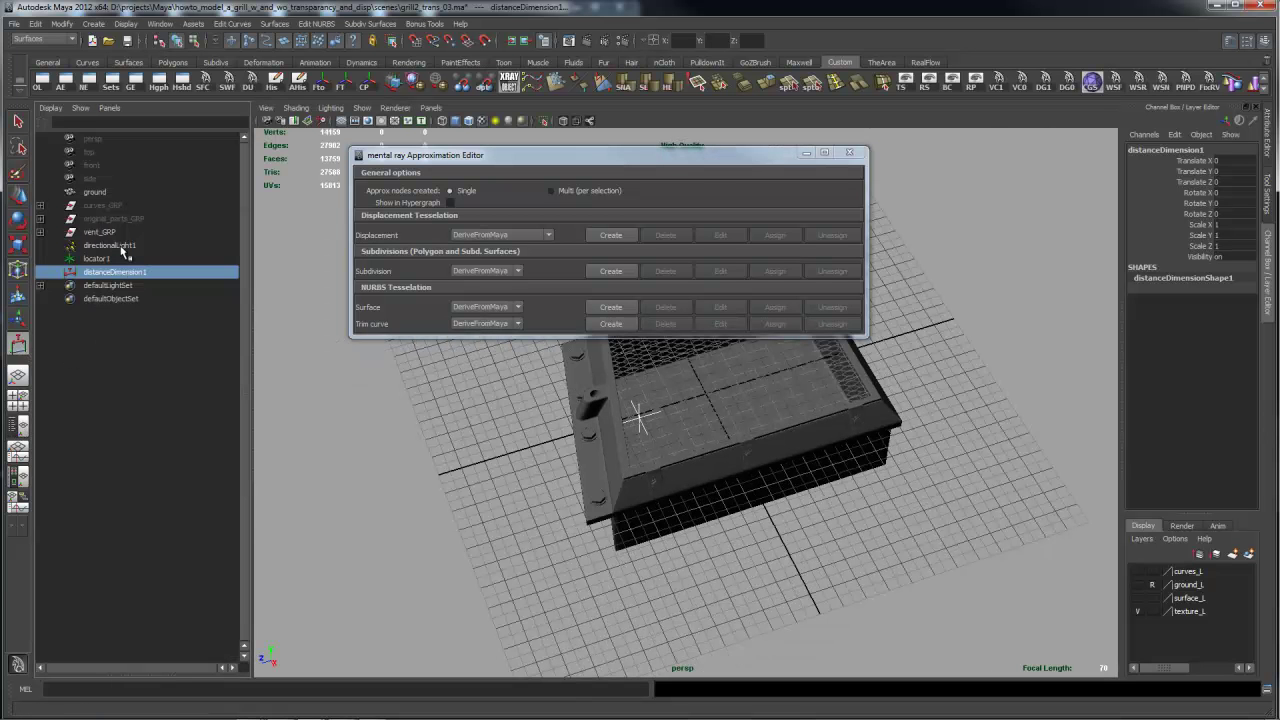
alt+drag(337, 446, 554, 446)
alt+right_drag(554, 446, 1088, 450)
alt+drag(1088, 450, 944, 447)
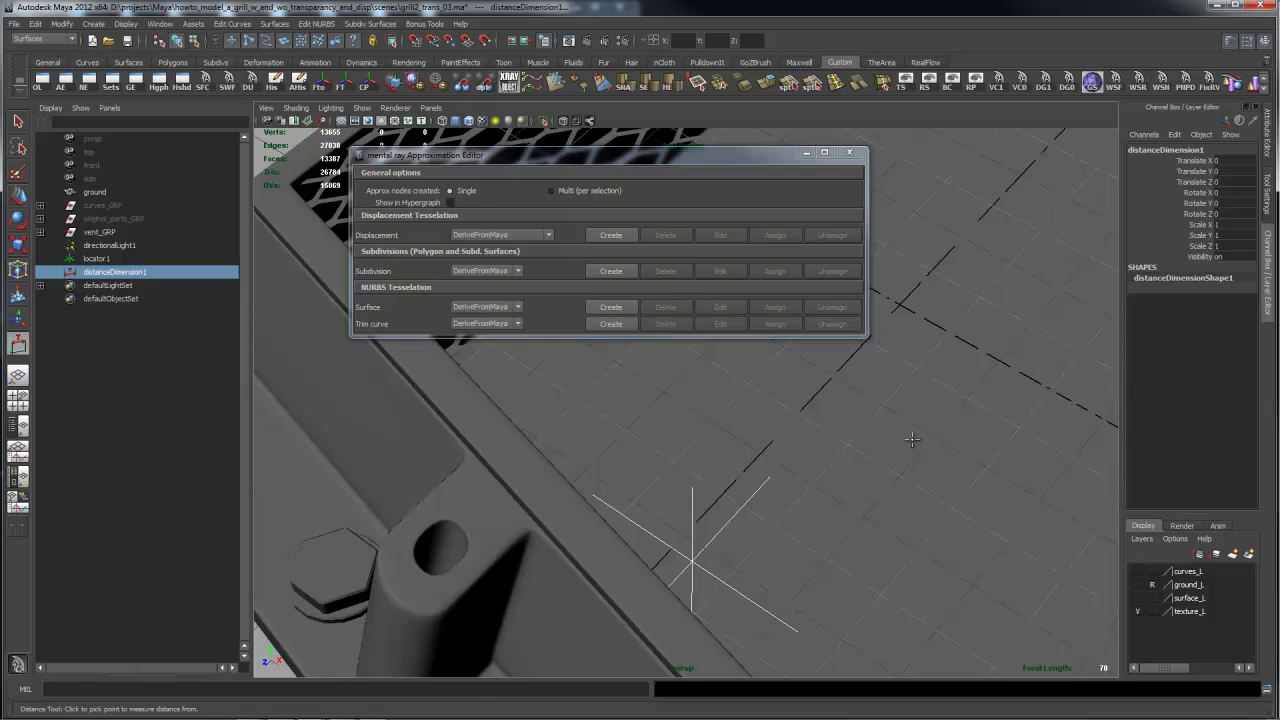
Switch to Top View and toggle Wireframe on Shaded and viewport lighting on and off
key(space)
drag(805, 512, 727, 503)
alt+drag(820, 487, 977, 480)
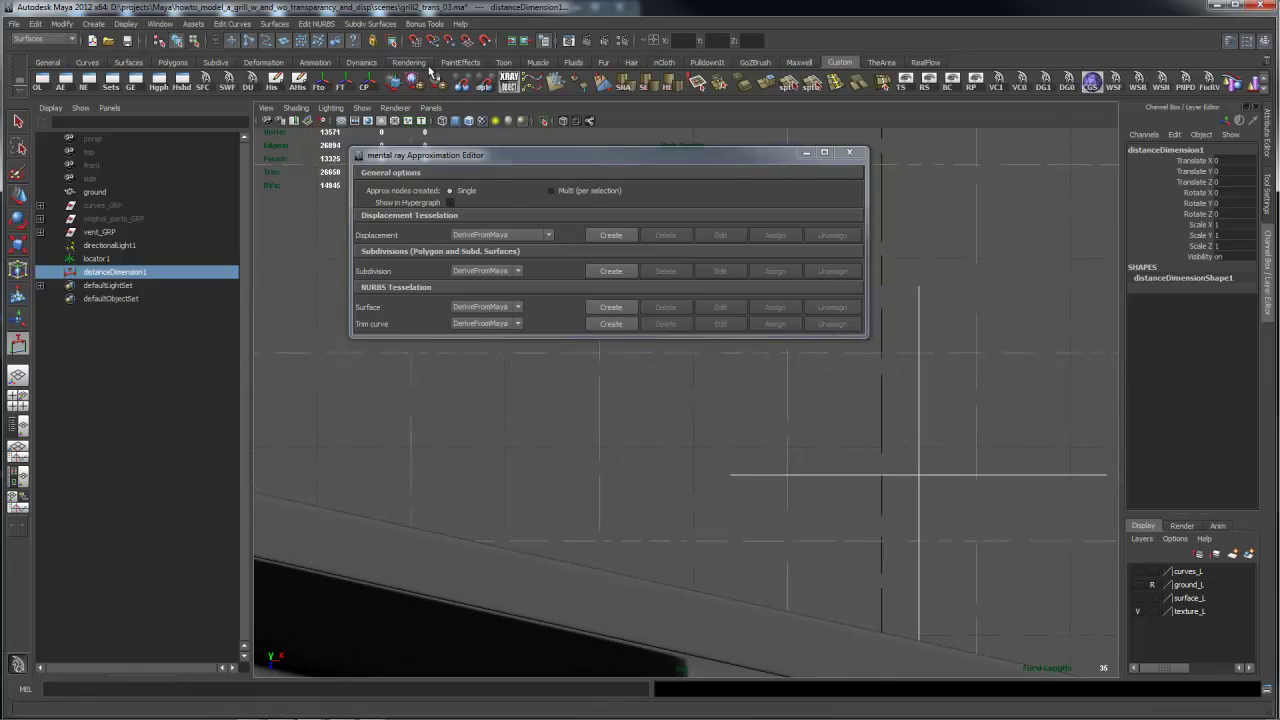
click(468, 122)
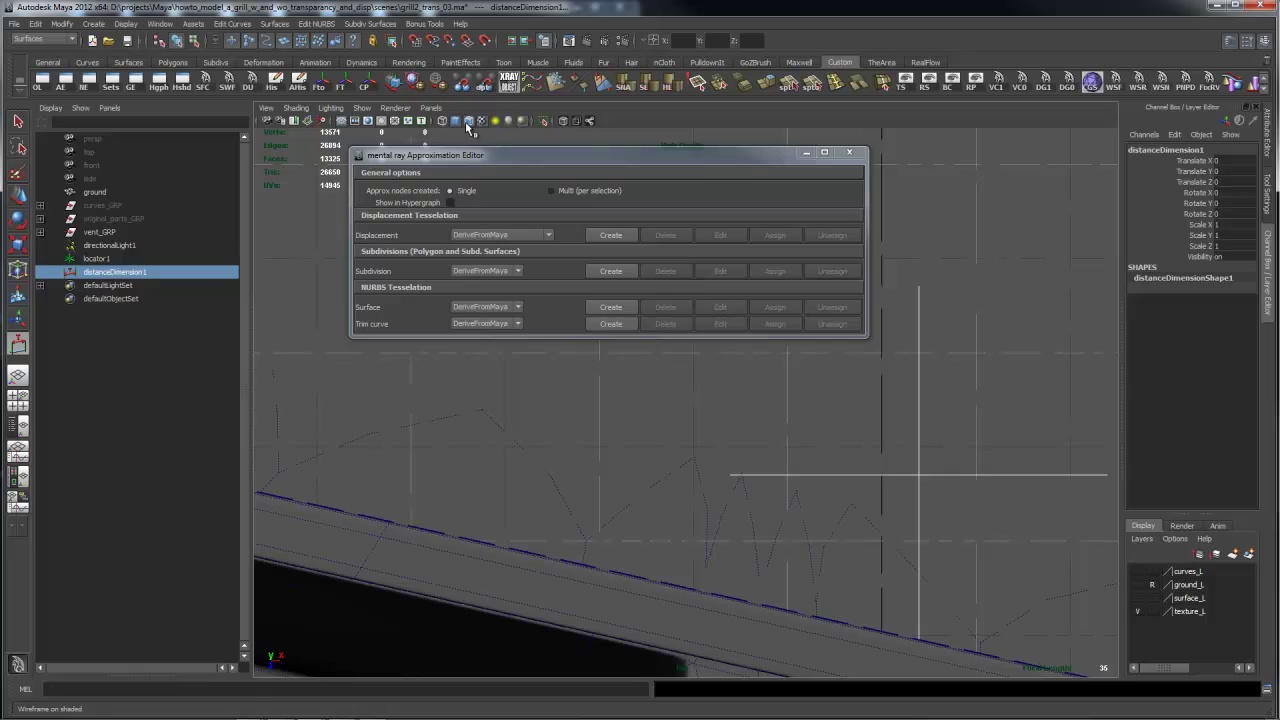
click(468, 122)
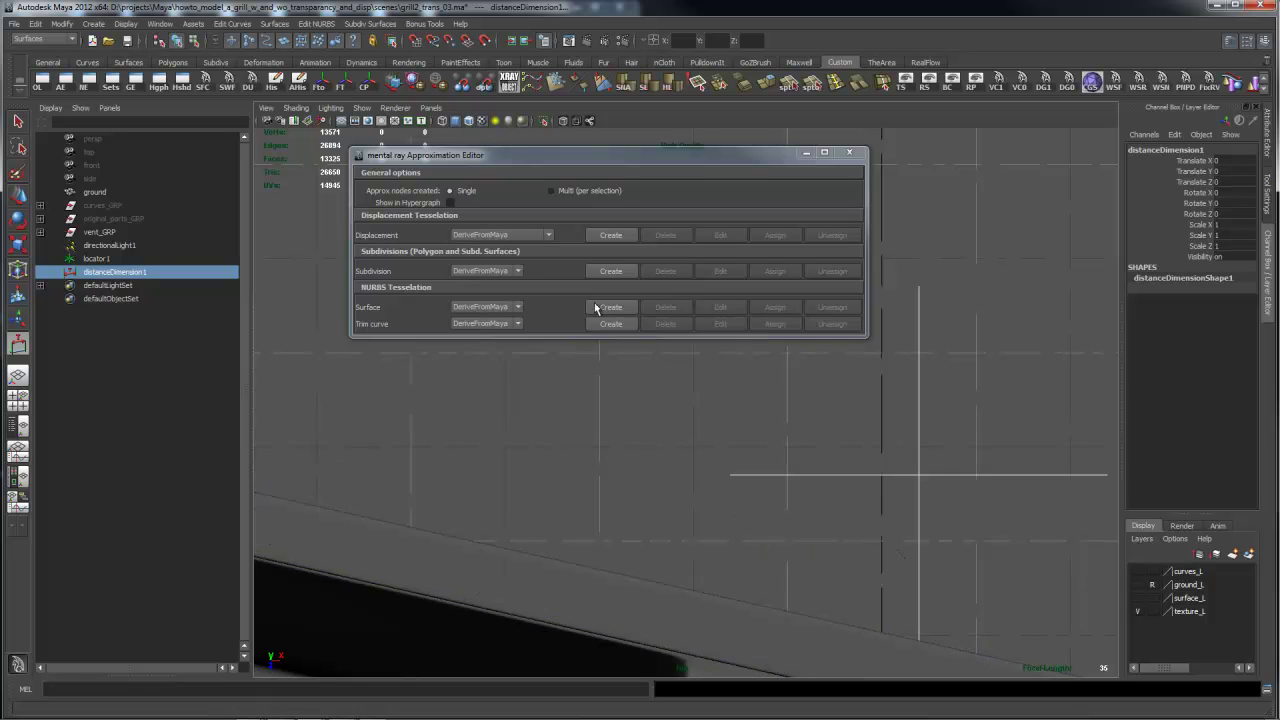
click(545, 123)
click(543, 123)
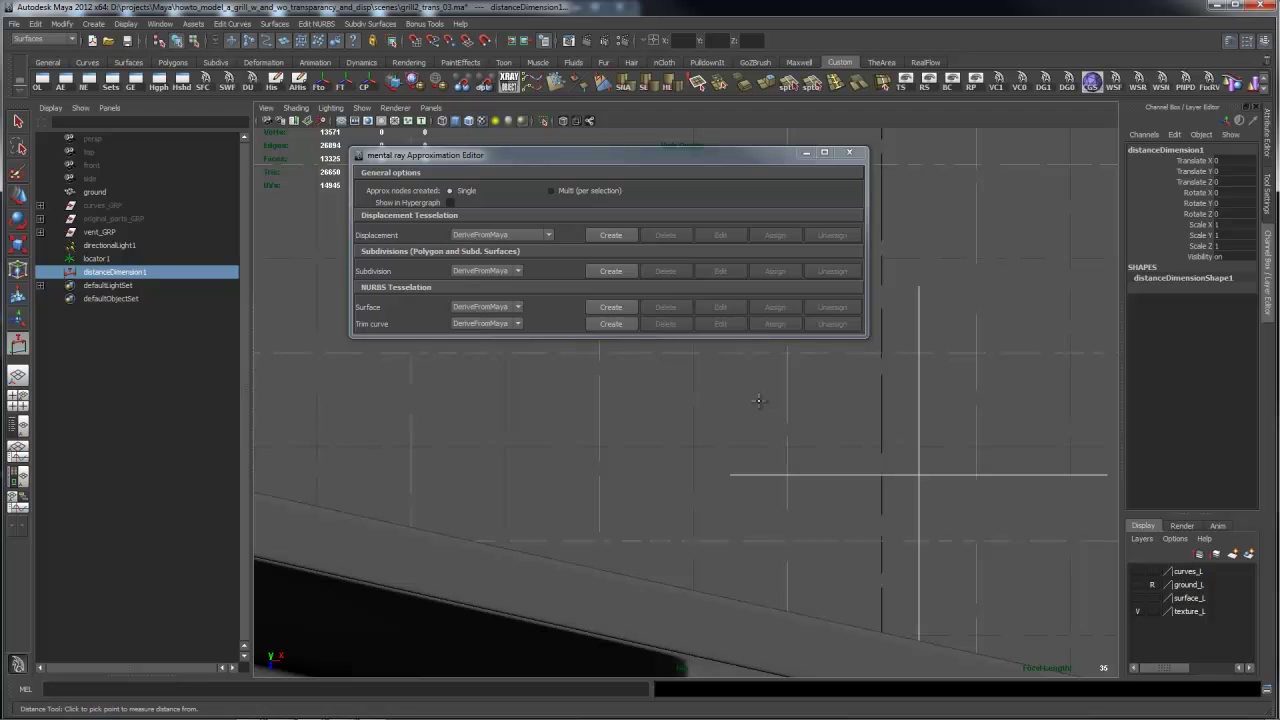
Select the grate_texture plane and isolate it in the view
key(q)
click(764, 403)
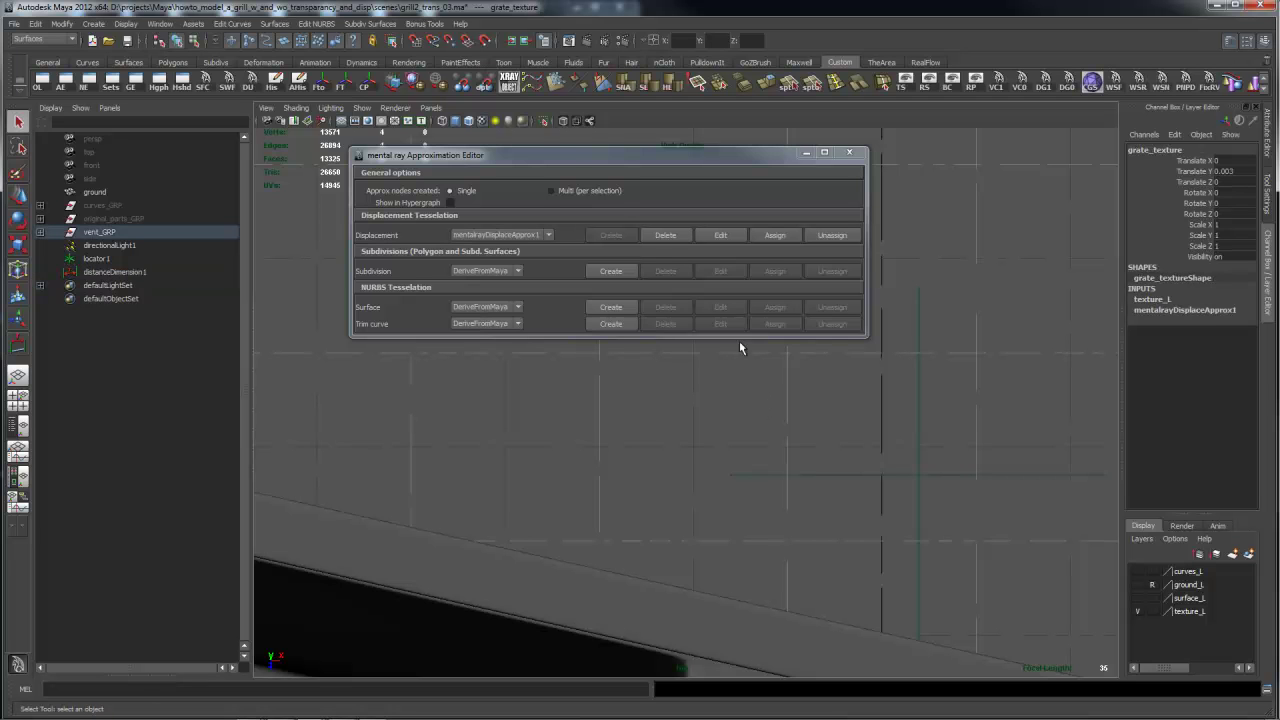
click(542, 121)
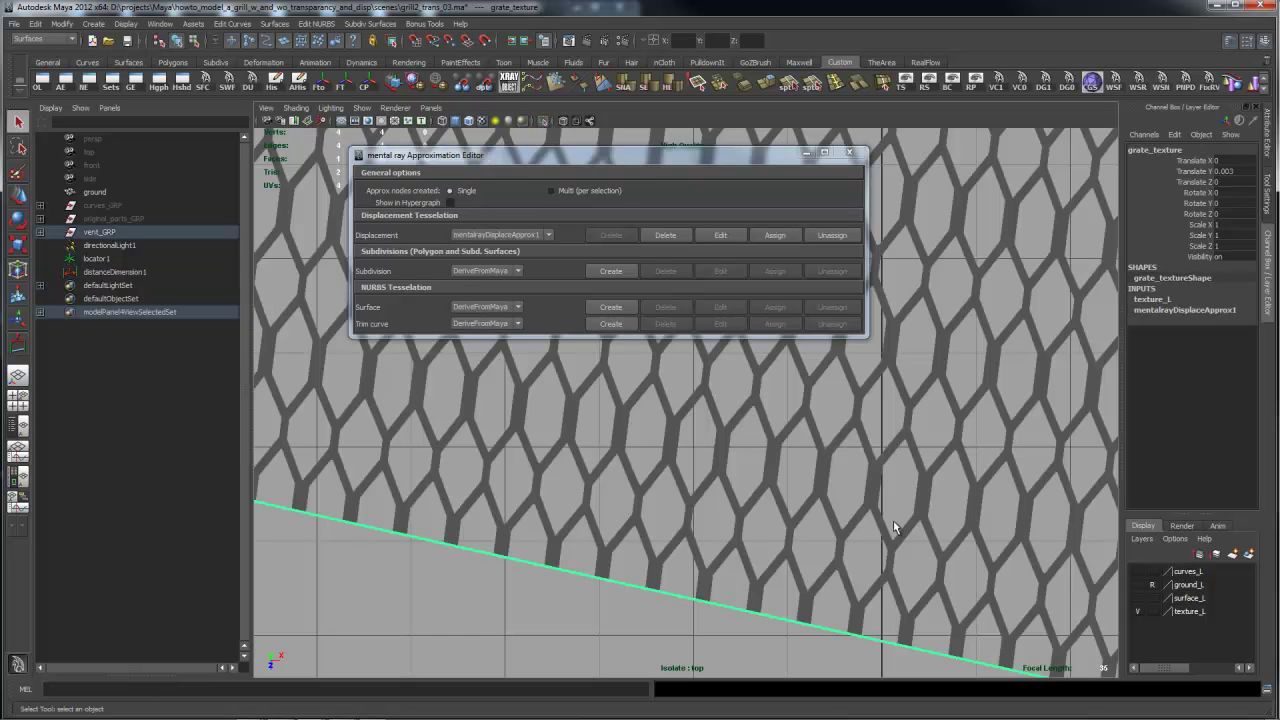
Delete locator1 and distanceDimension1 from the Outliner
click(100, 259)
ctrl+click(110, 273)
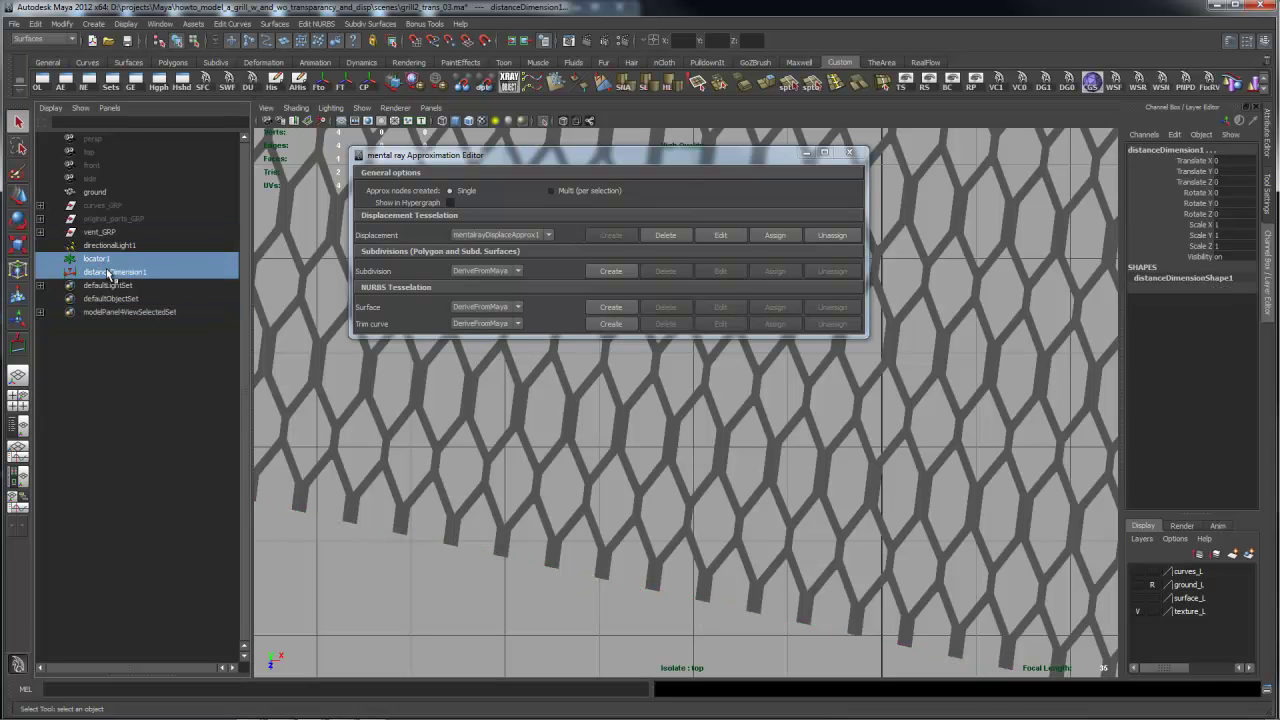
key(Delete)
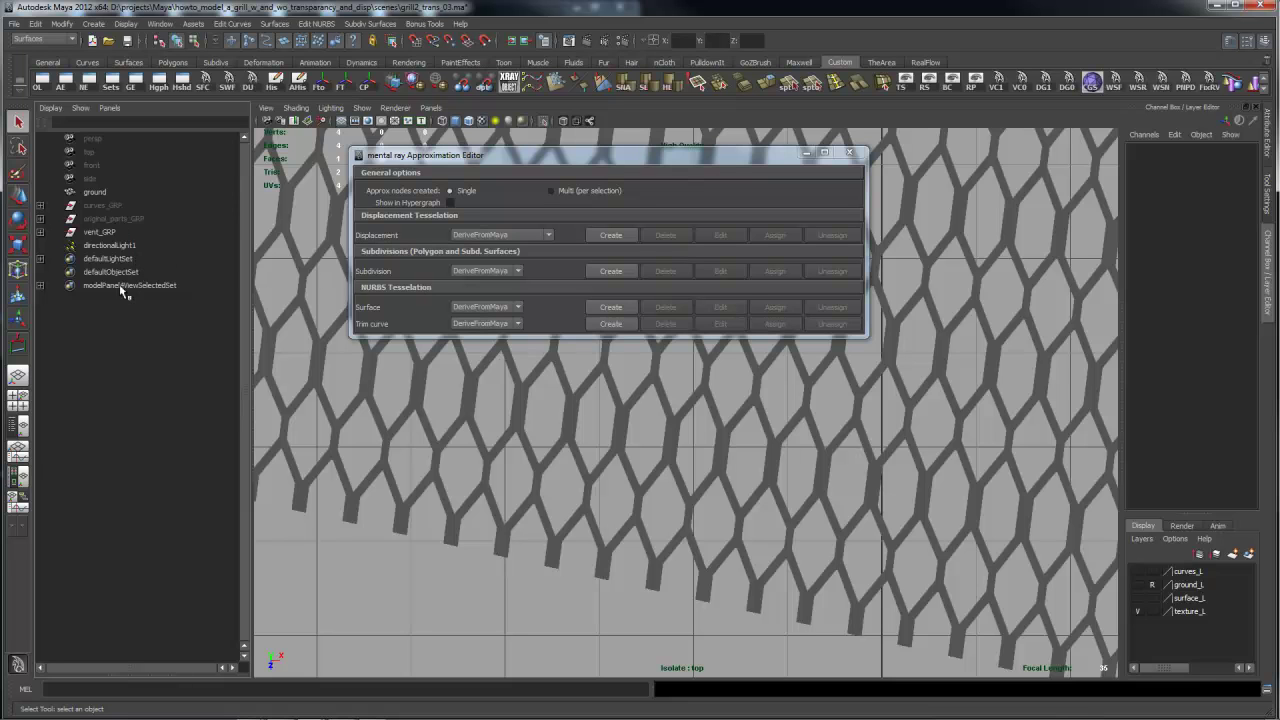
key(space)
click(590, 213)
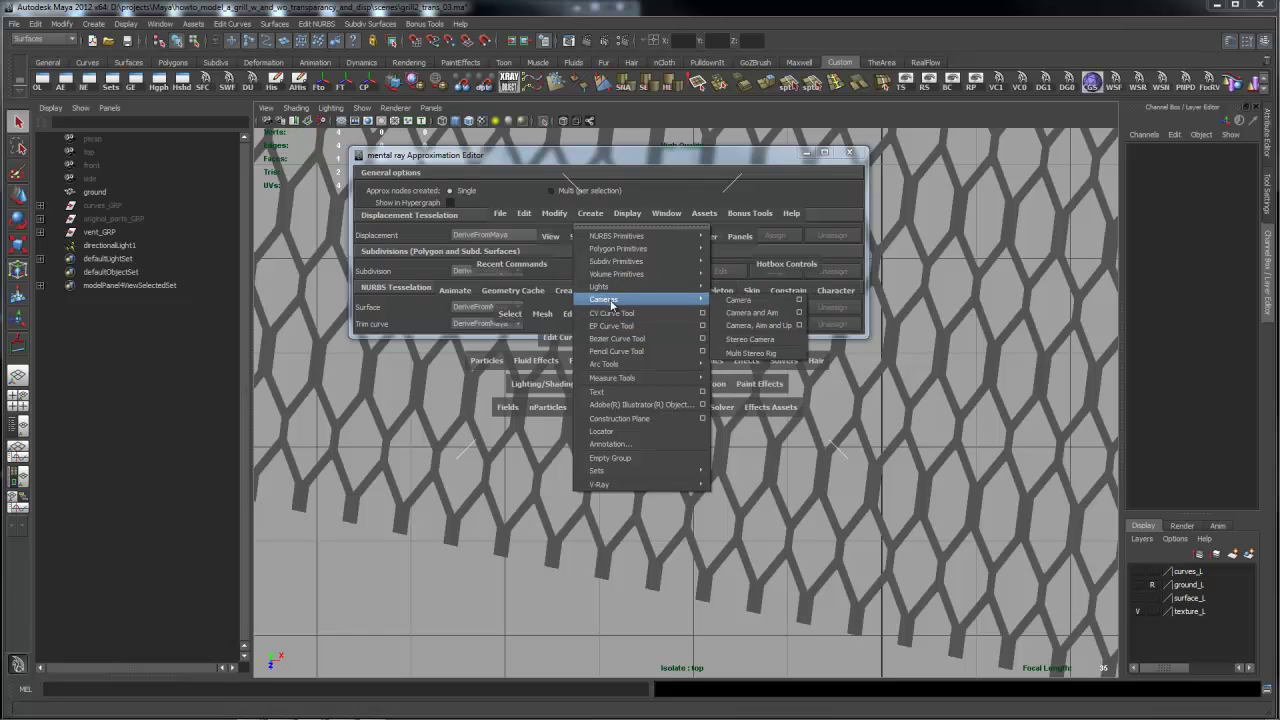
Place a new Distance Tool measurement between two points on the grate
click(765, 381)
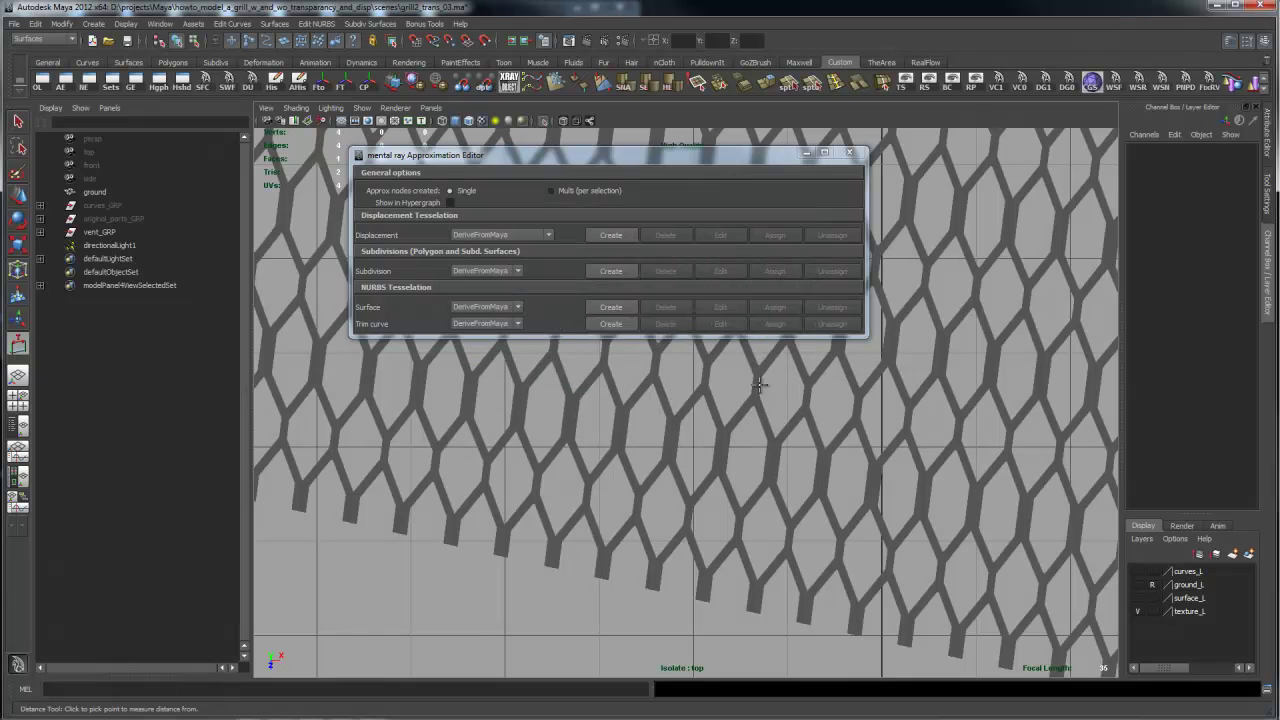
click(765, 438)
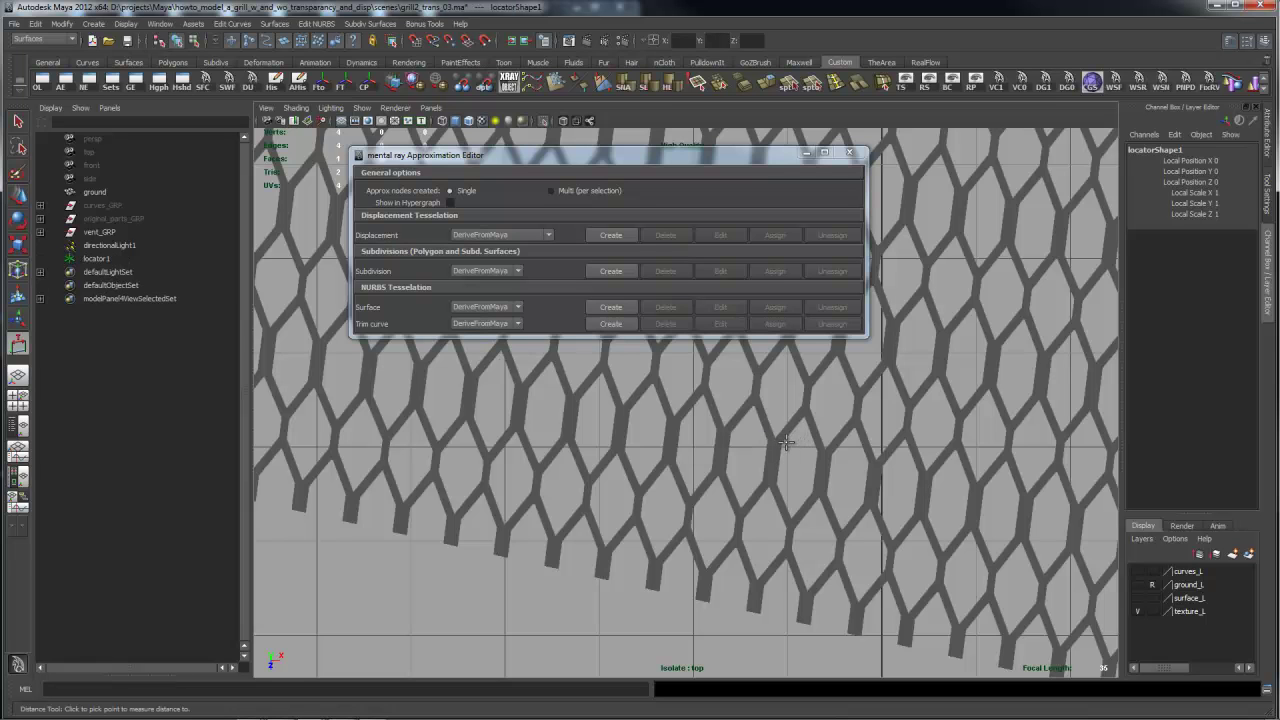
click(781, 450)
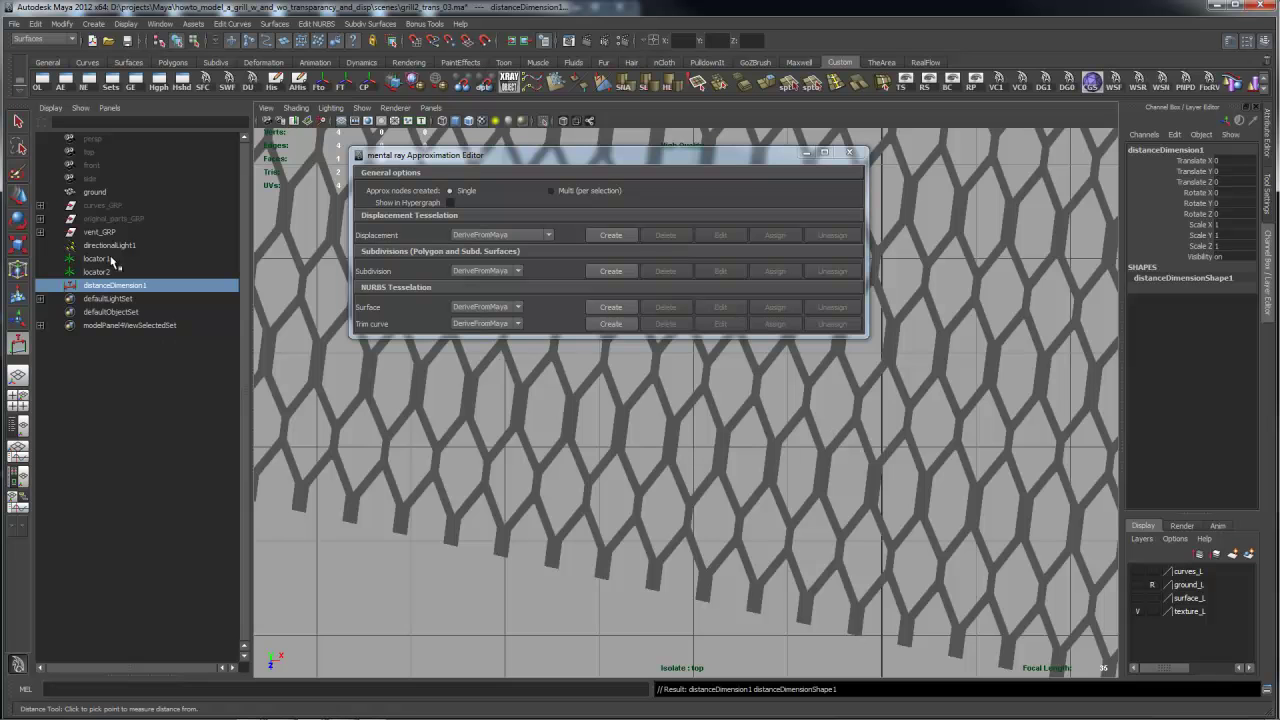
Return to Perspective, turn off Isolate Select and tumble toward the grill post and bolt
key(space)
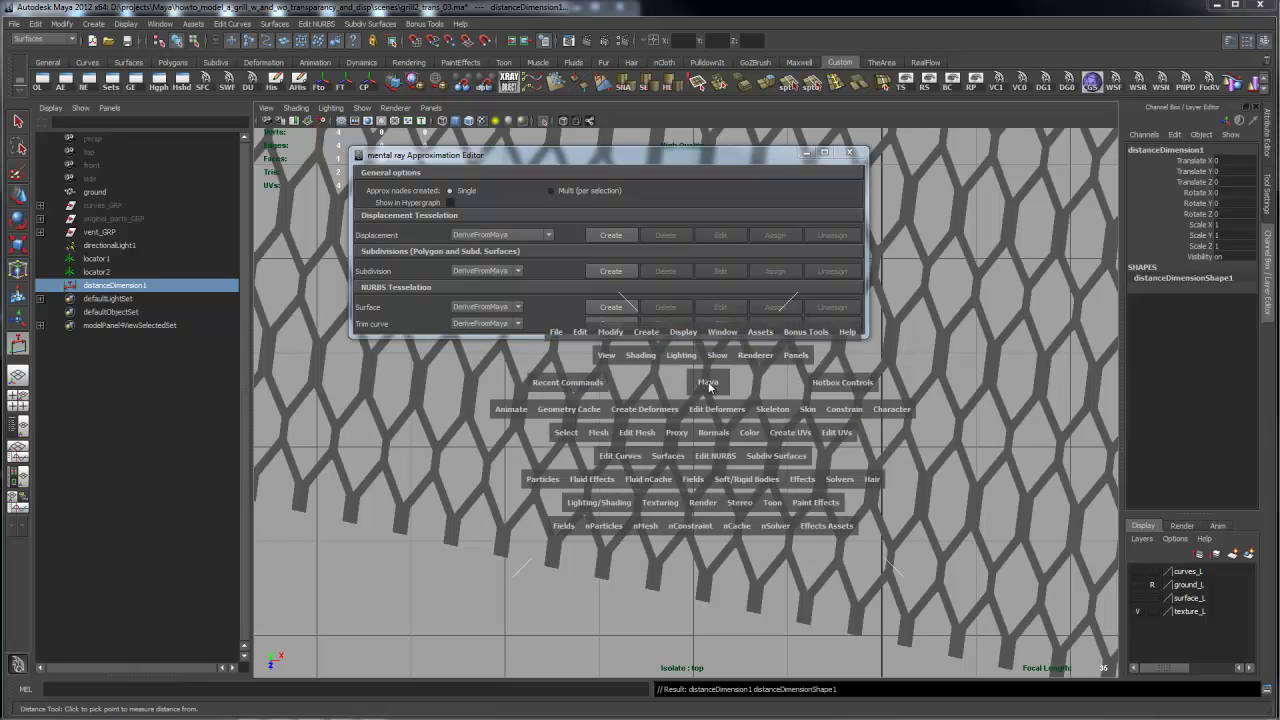
drag(707, 383, 704, 352)
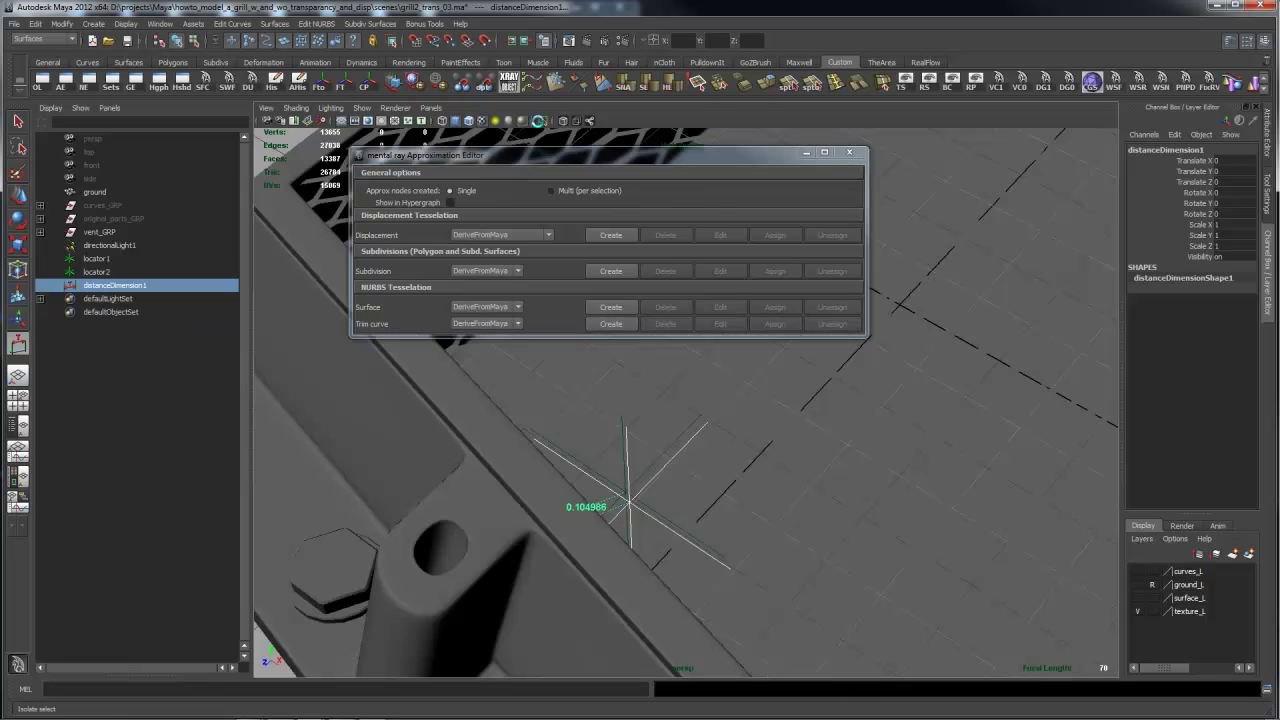
click(542, 121)
alt+drag(630, 470, 612, 438)
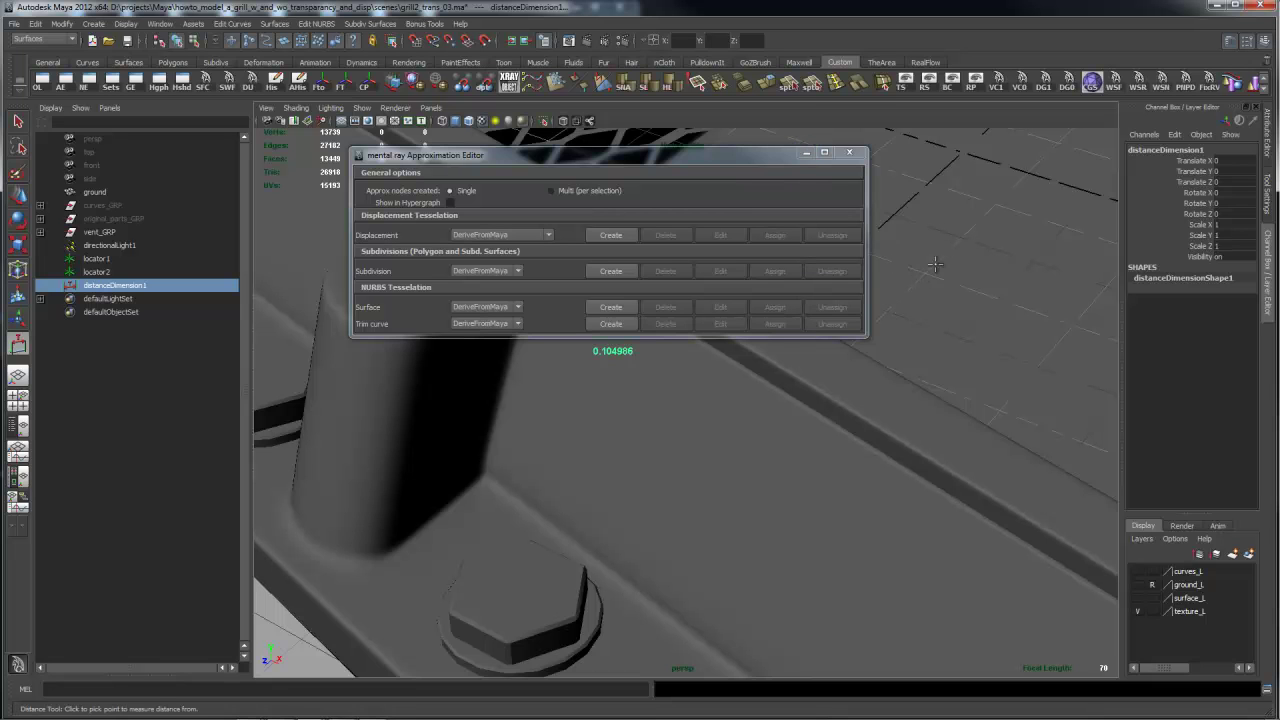
scroll(766, 131, down, 5)
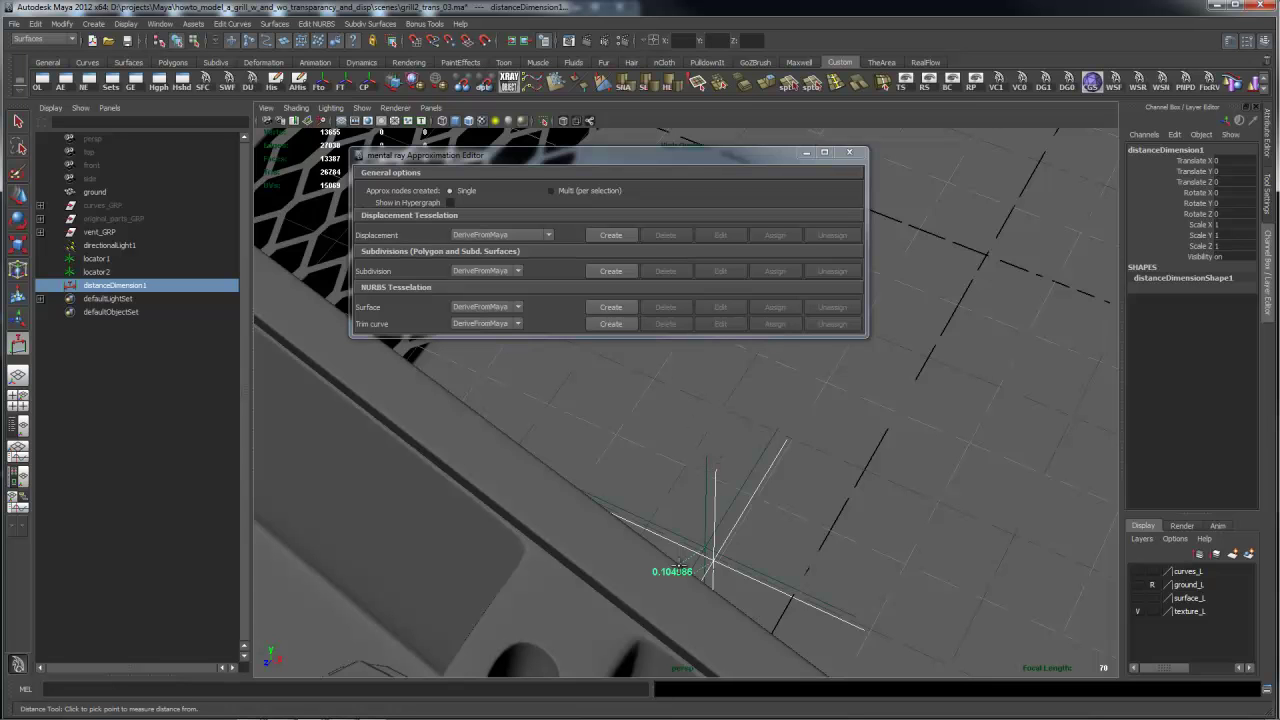
Delete locator1 through distanceDimension1, then undo the deletion after a stray click
click(100, 245)
shift+click(122, 286)
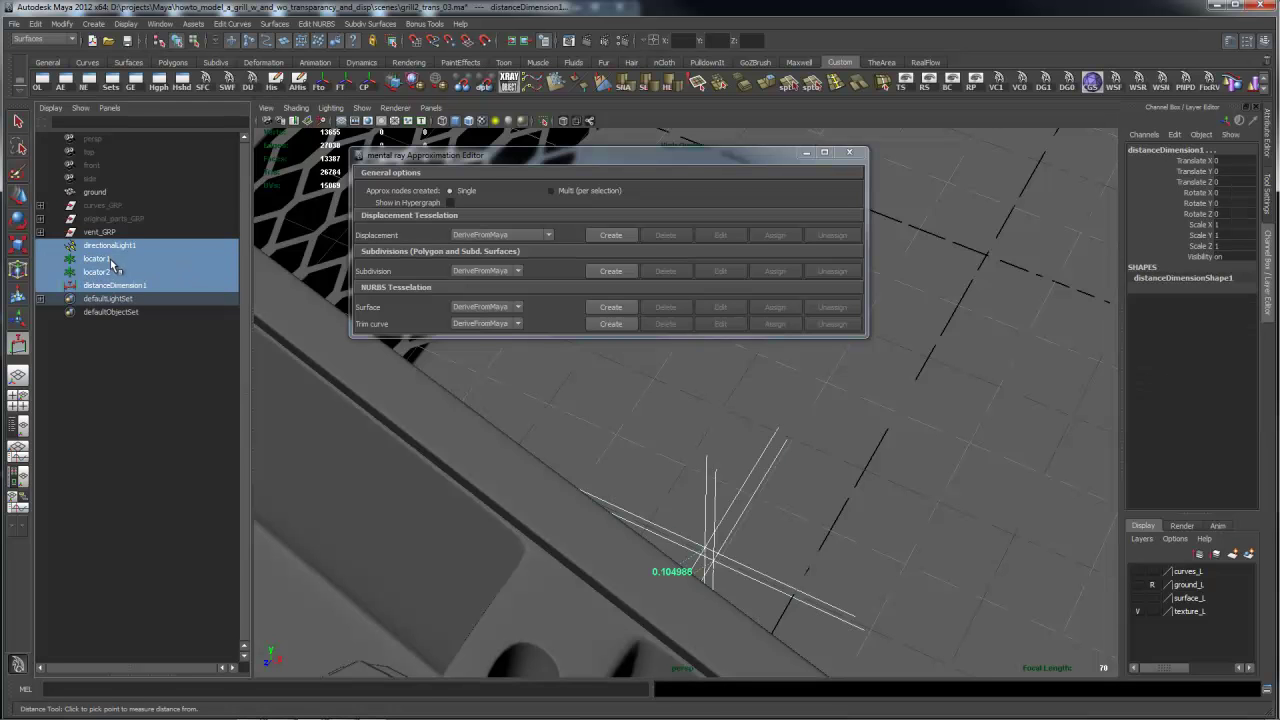
click(118, 260)
shift+click(118, 286)
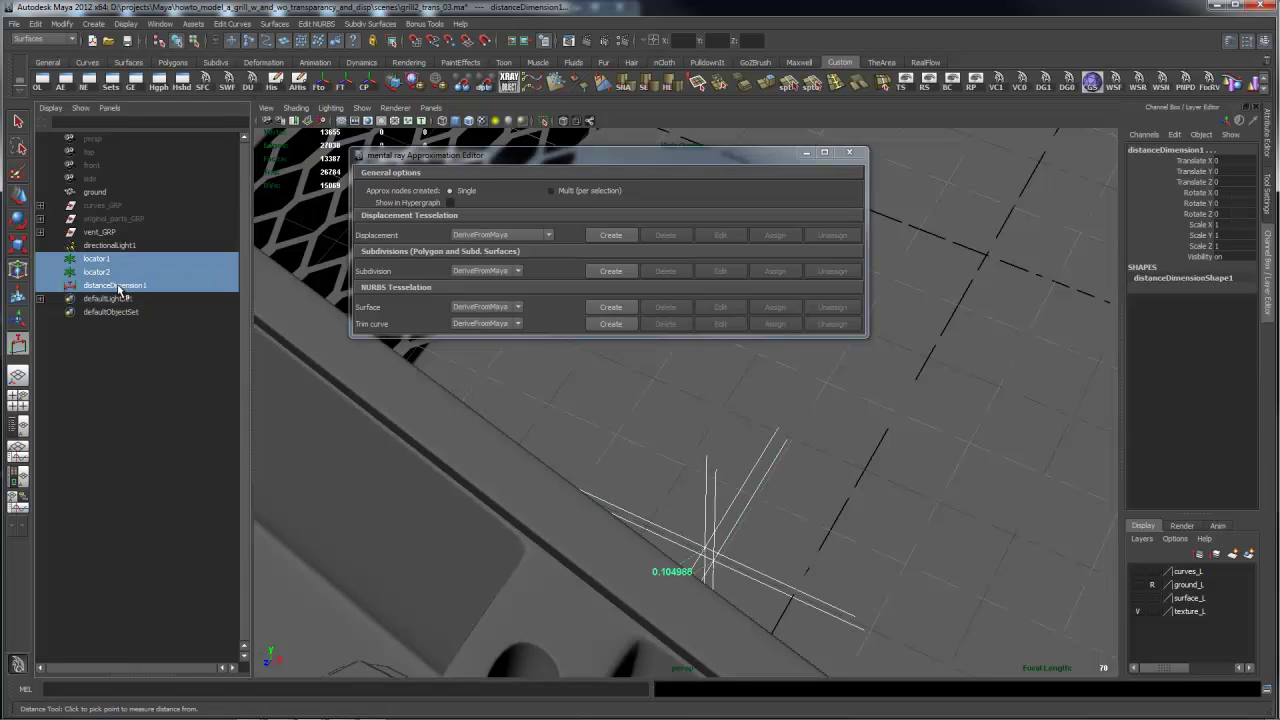
key(Delete)
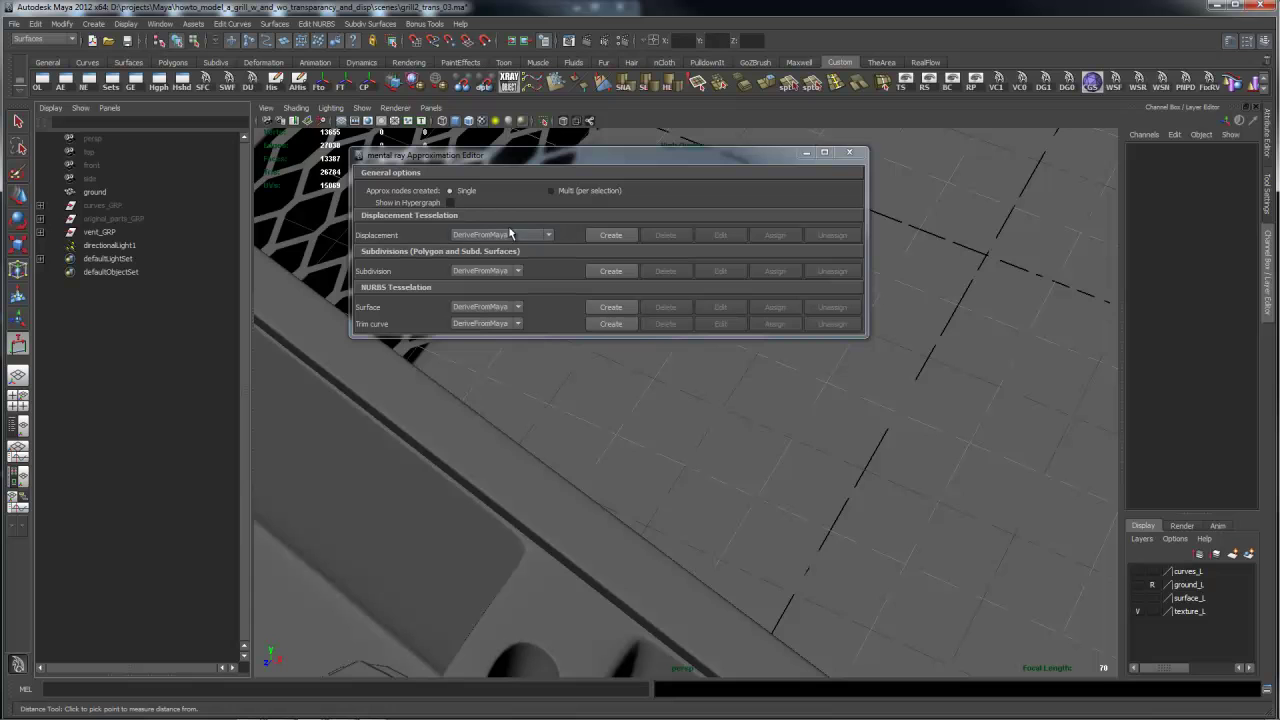
click(645, 425)
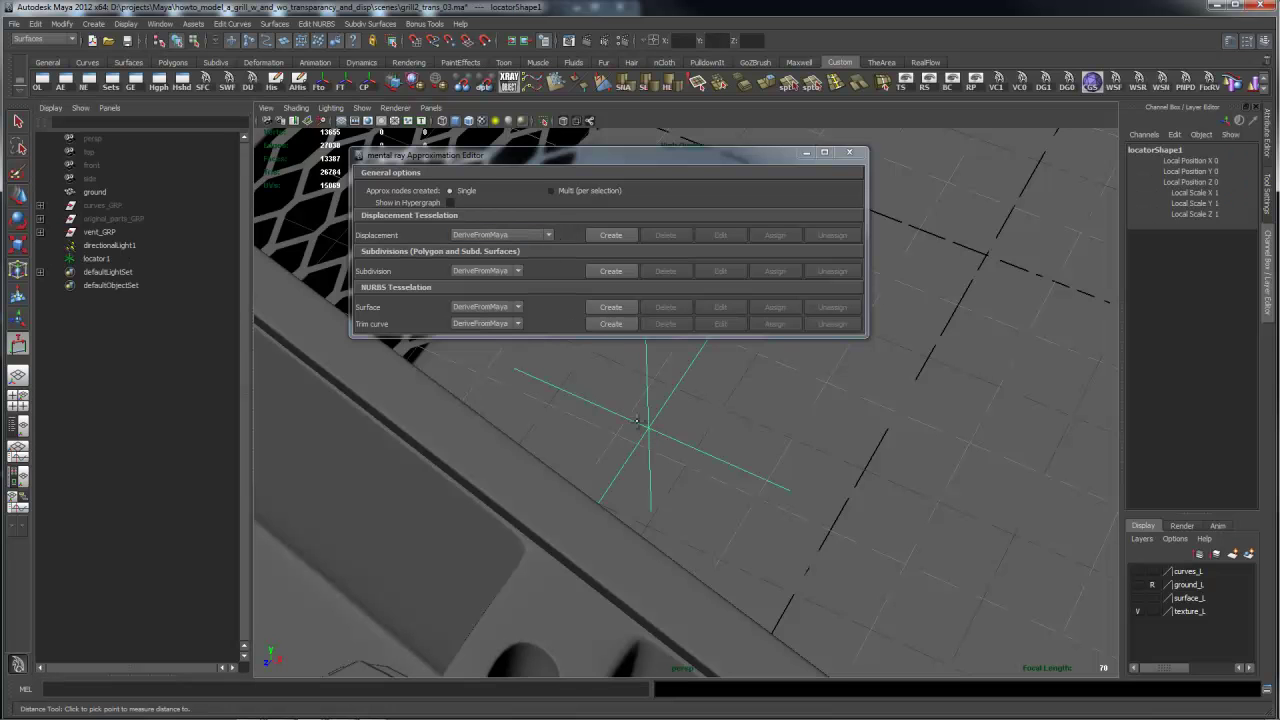
key(ctrl+z)
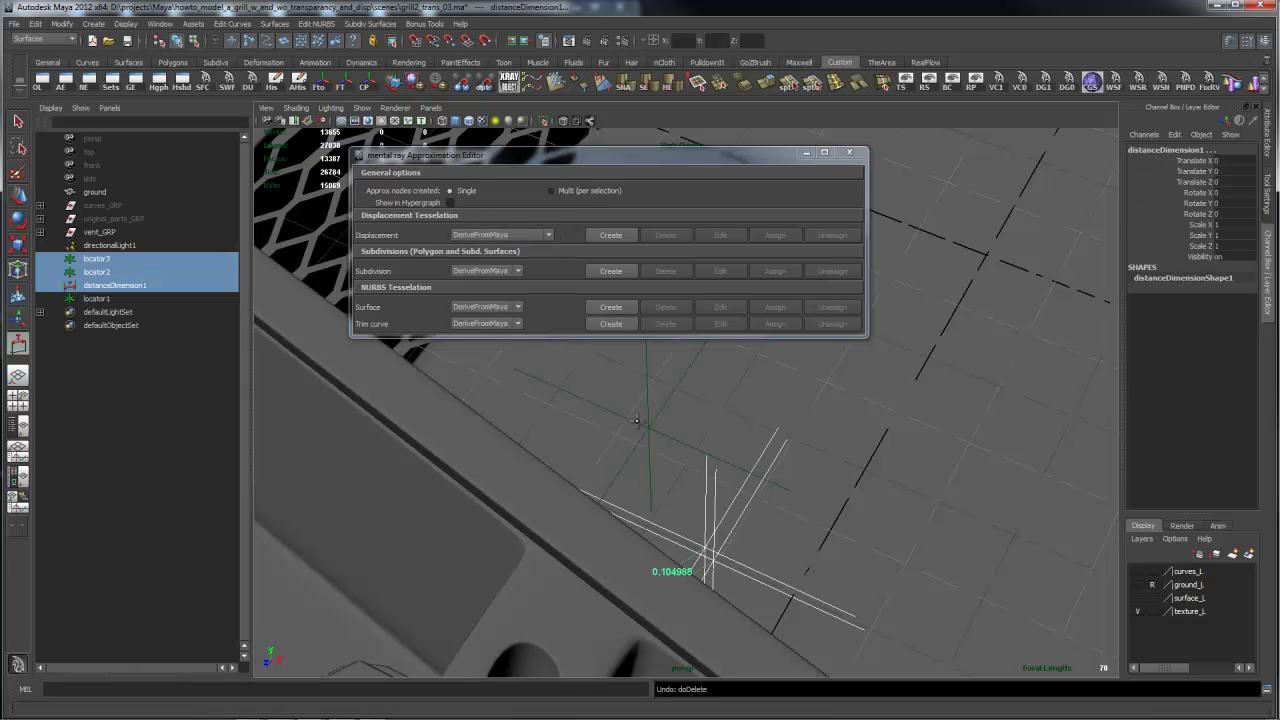
Delete the locators and distanceDimension1 again, then select grate_texture
click(115, 260)
shift+click(143, 287)
key(Delete)
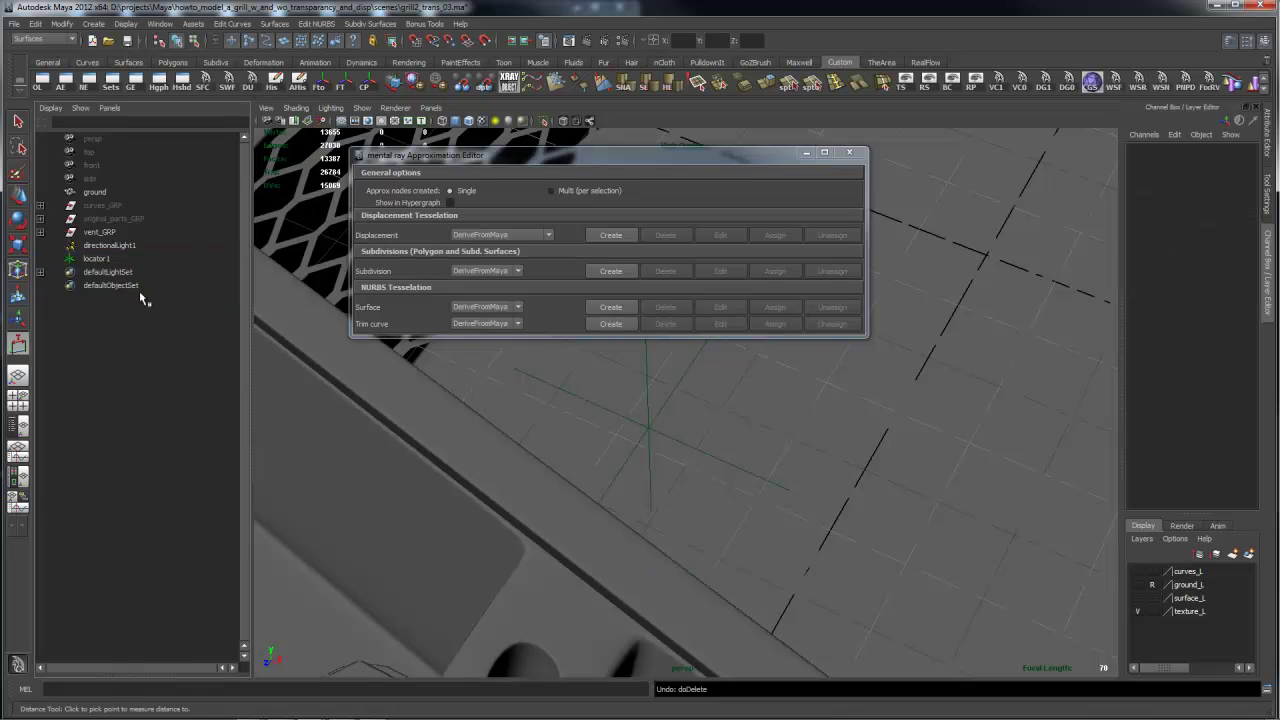
key(q)
click(620, 425)
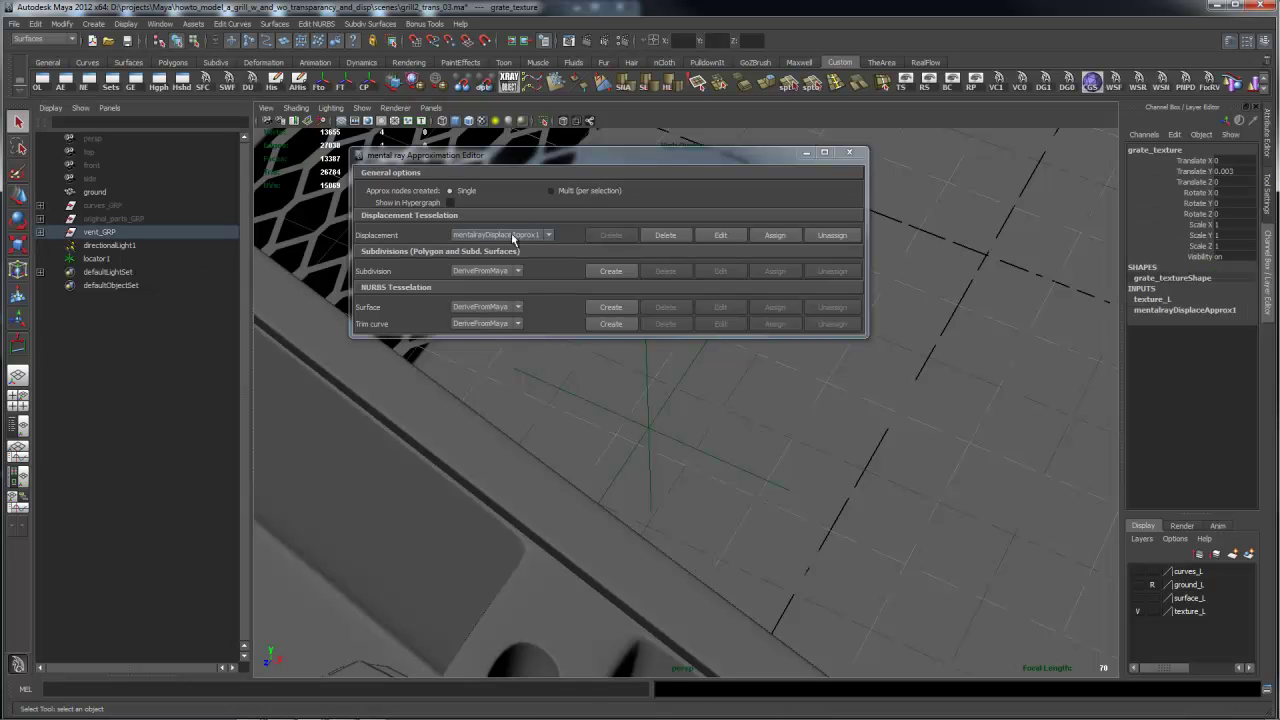
Give mentalrayDisplaceApprox1 the Fine View High Quality preset, Max Subdivisions 6 and Length 0.1
click(720, 235)
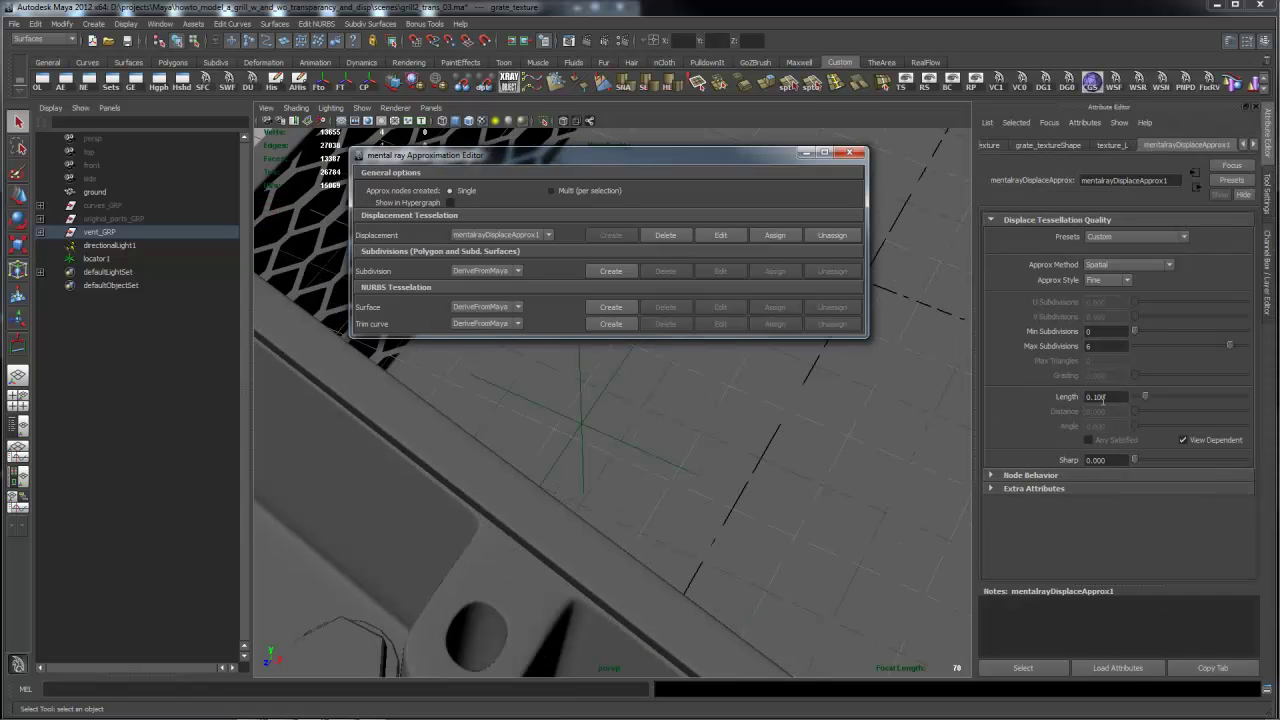
click(1170, 265)
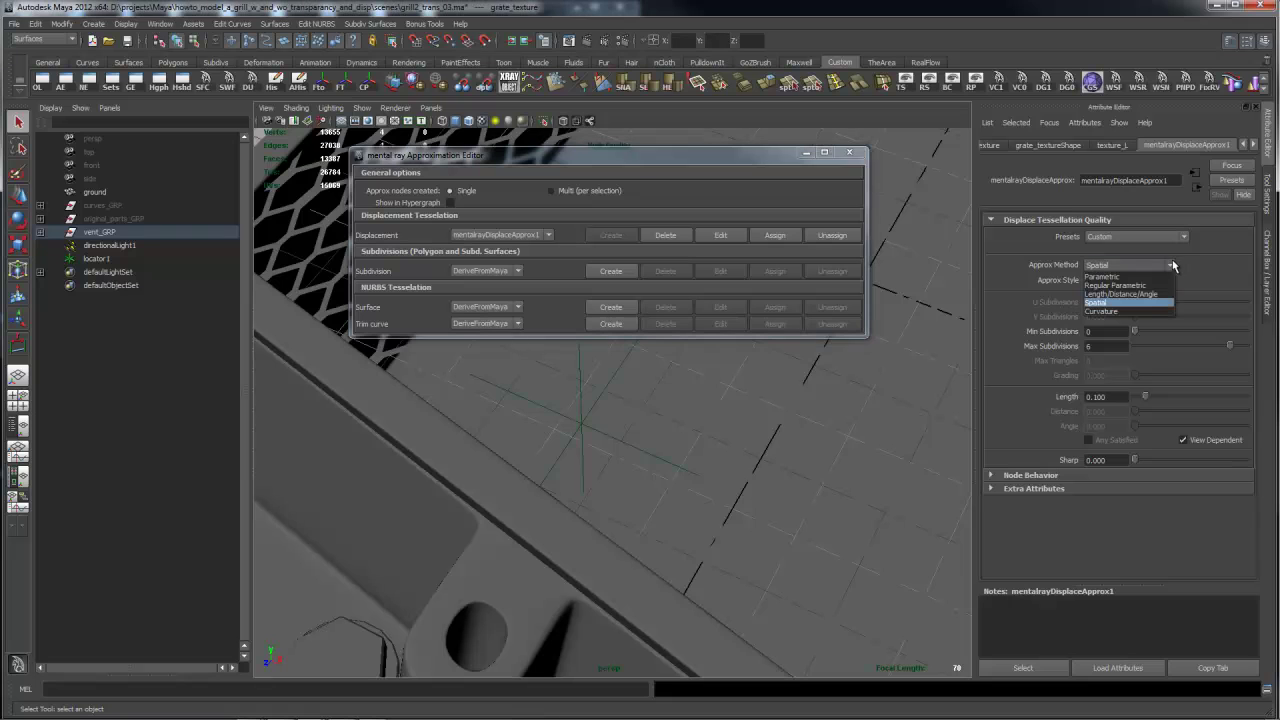
click(1184, 237)
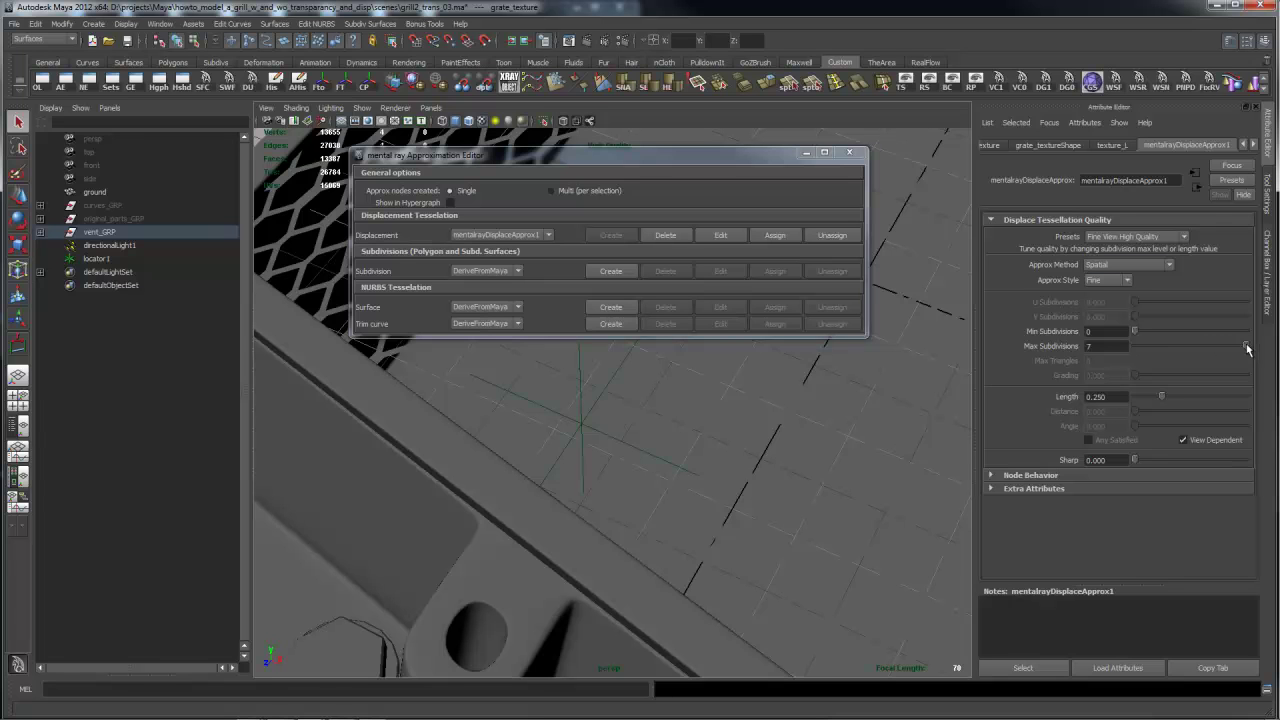
drag(1247, 348, 1214, 350)
click(1098, 398)
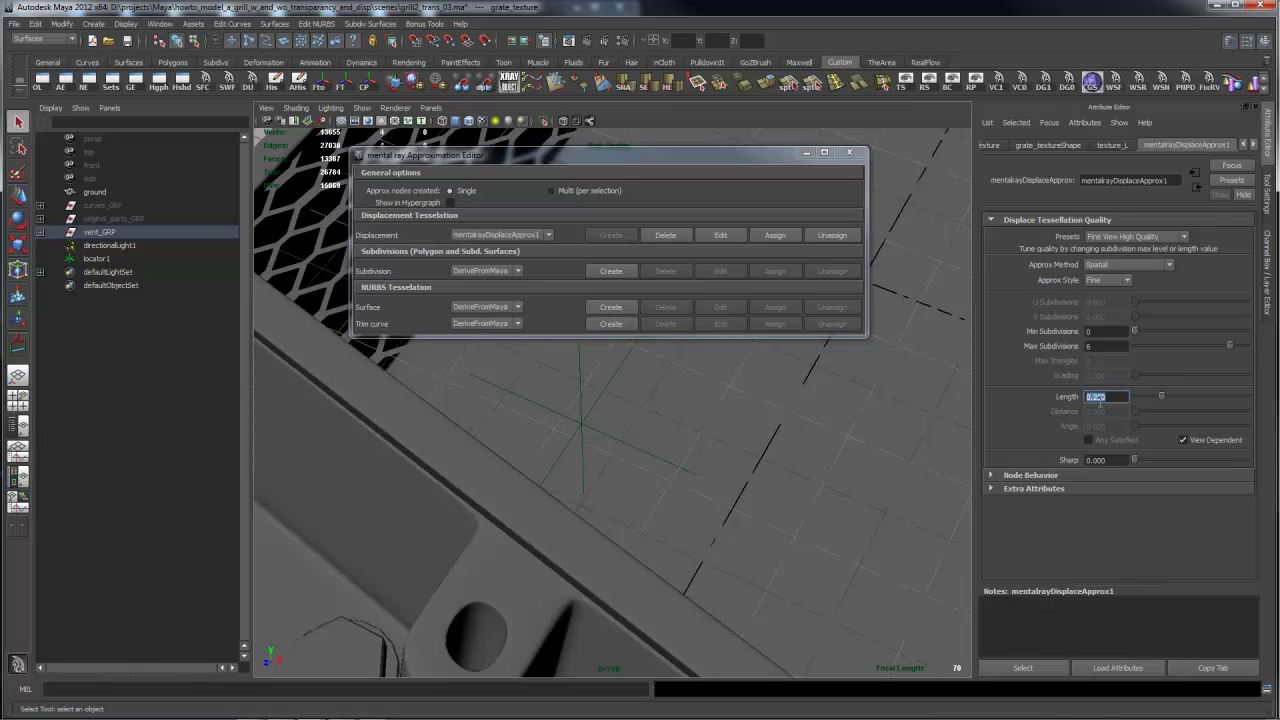
text(0.1)
key(Return)
alt+middle_drag(860, 407, 888, 408)
alt+right_drag(888, 408, 768, 422)
alt+drag(768, 422, 817, 443)
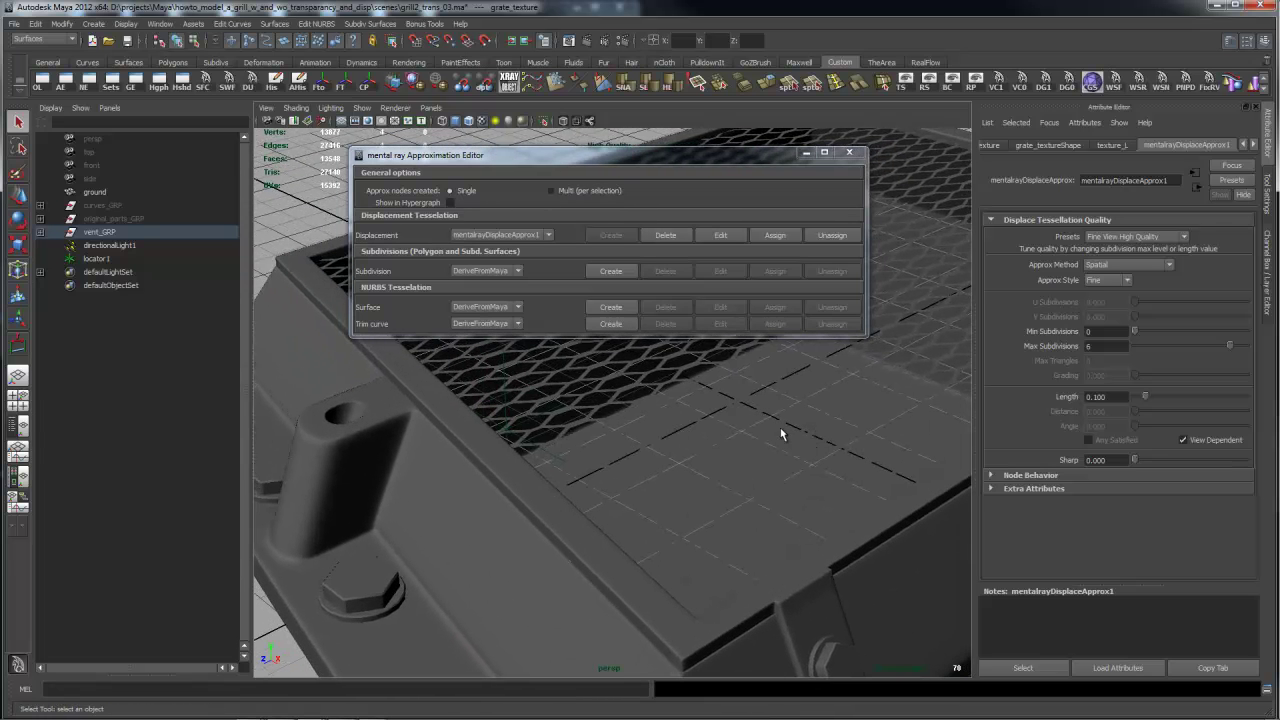
Close the Approximation Editor and render the current frame with mental ray, placing the Render View over the viewport
click(852, 154)
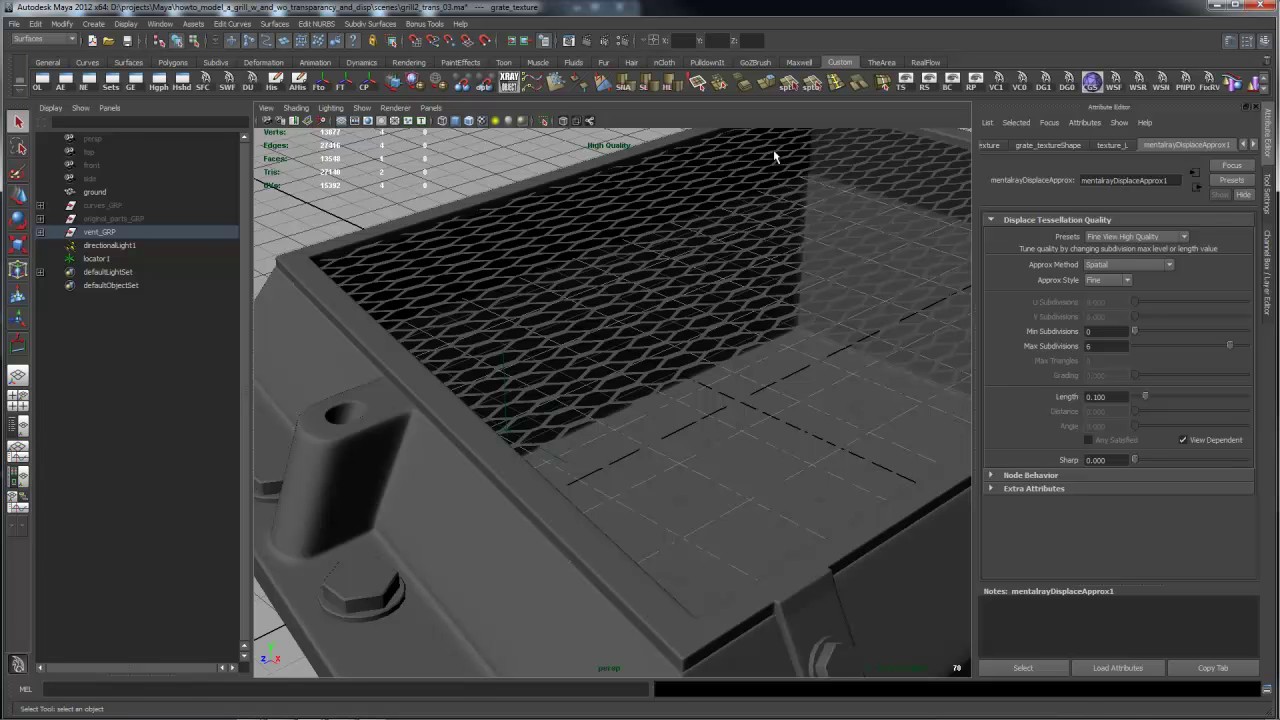
click(588, 41)
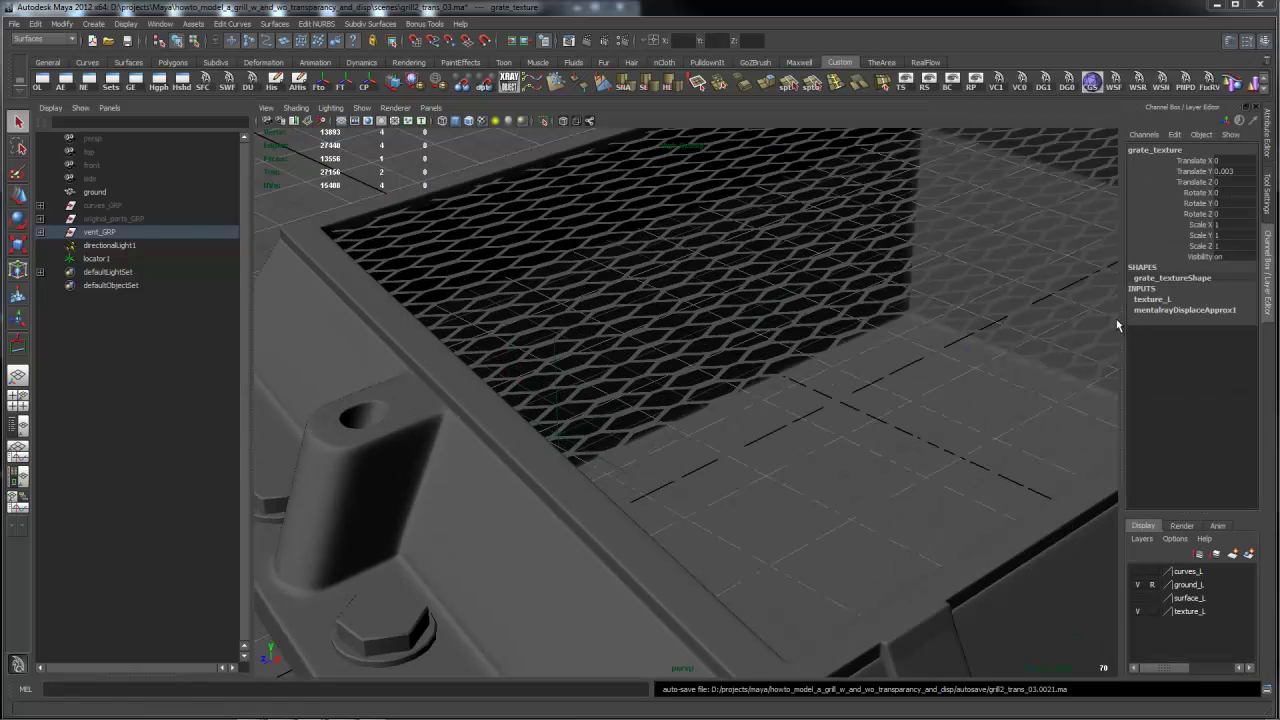
drag(1240, 64, 725, 72)
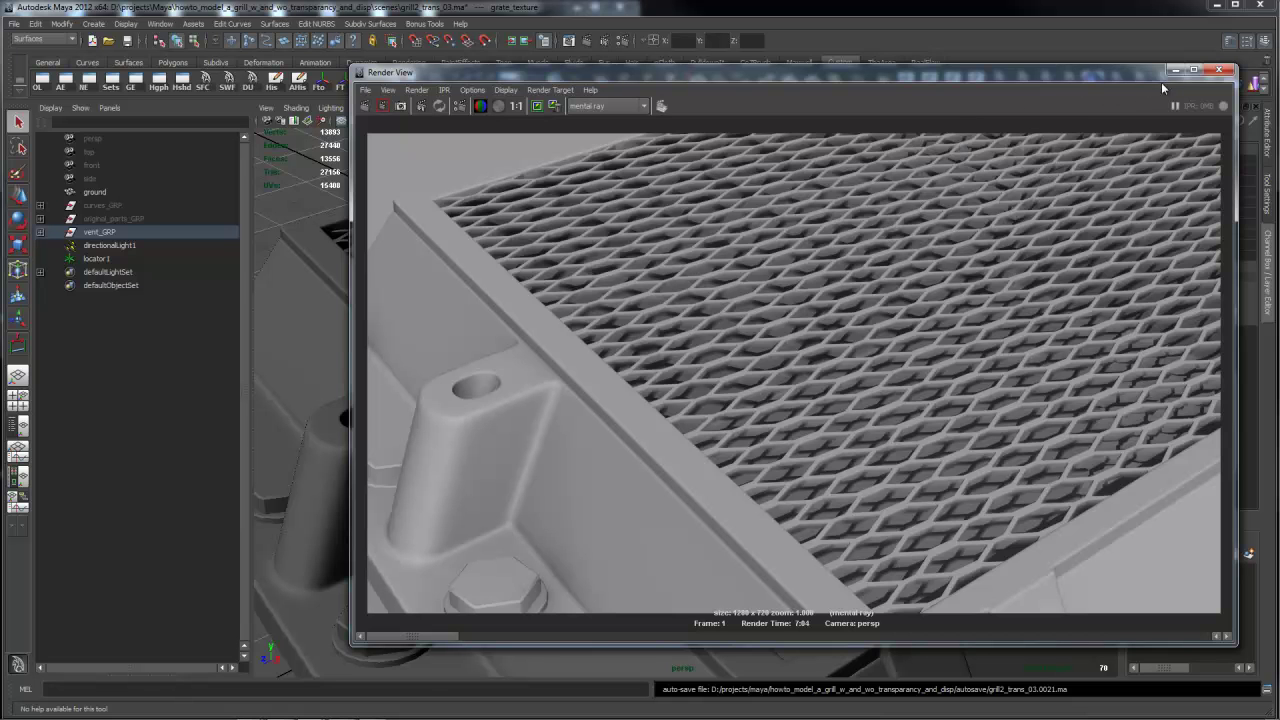
Open the Hypershade beside the Render View and select the file4 texture node
drag(1136, 71, 1102, 57)
click(181, 81)
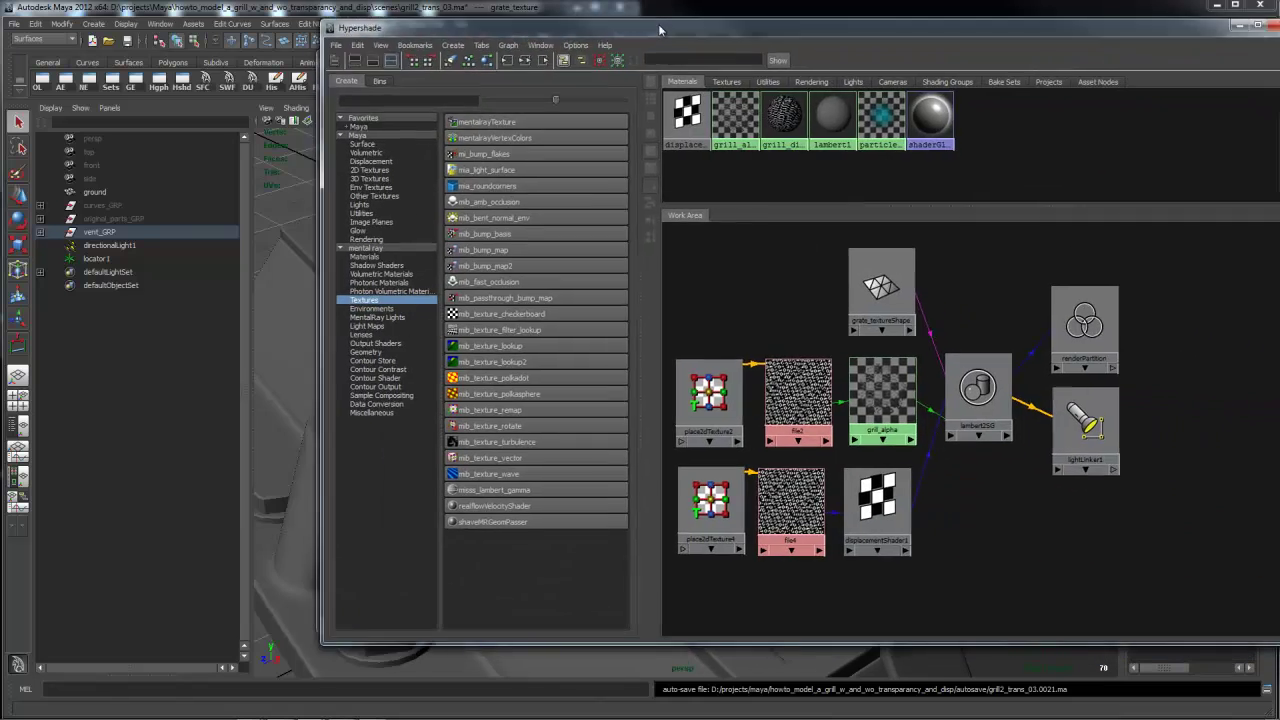
drag(647, 25, 603, 19)
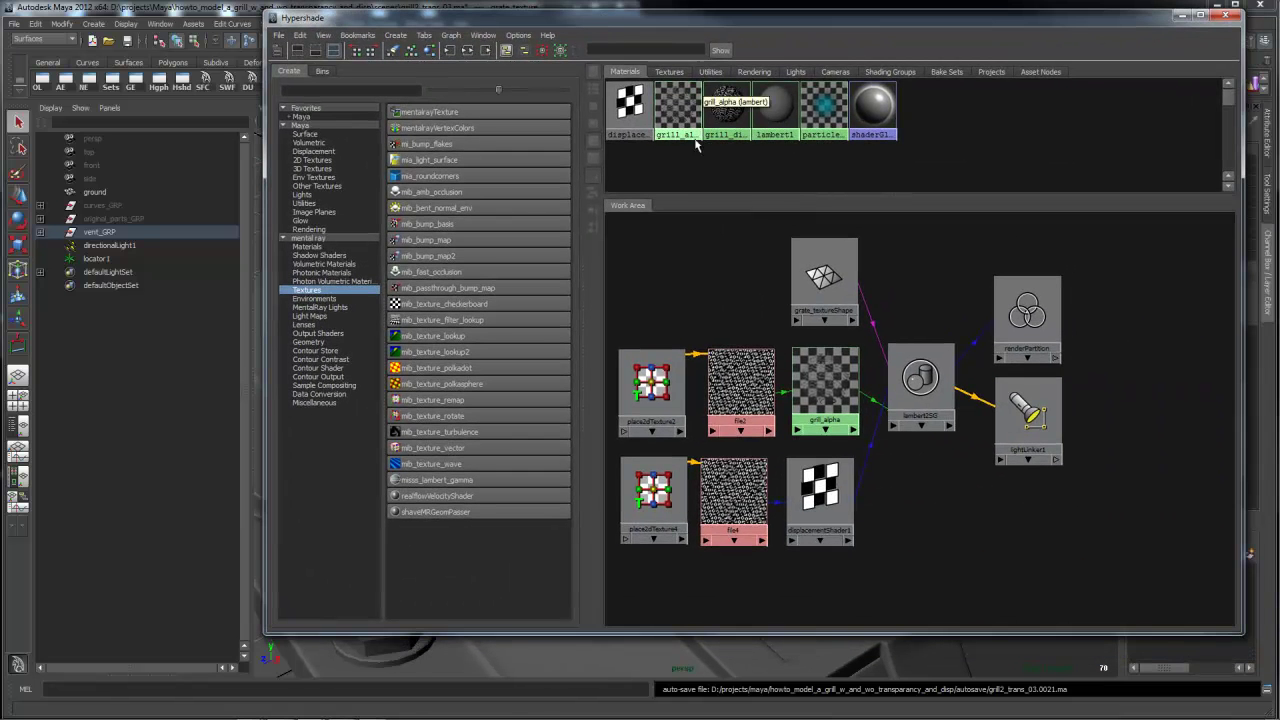
drag(741, 489, 748, 491)
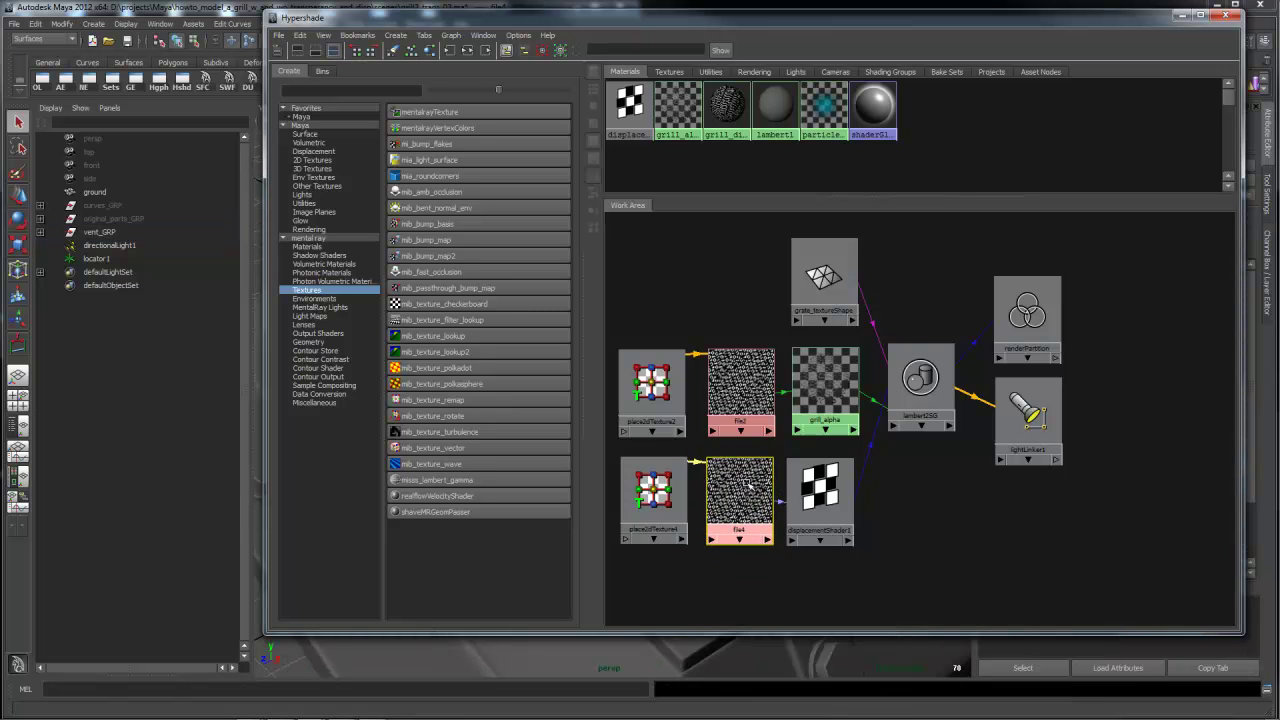
drag(1061, 27, 804, 10)
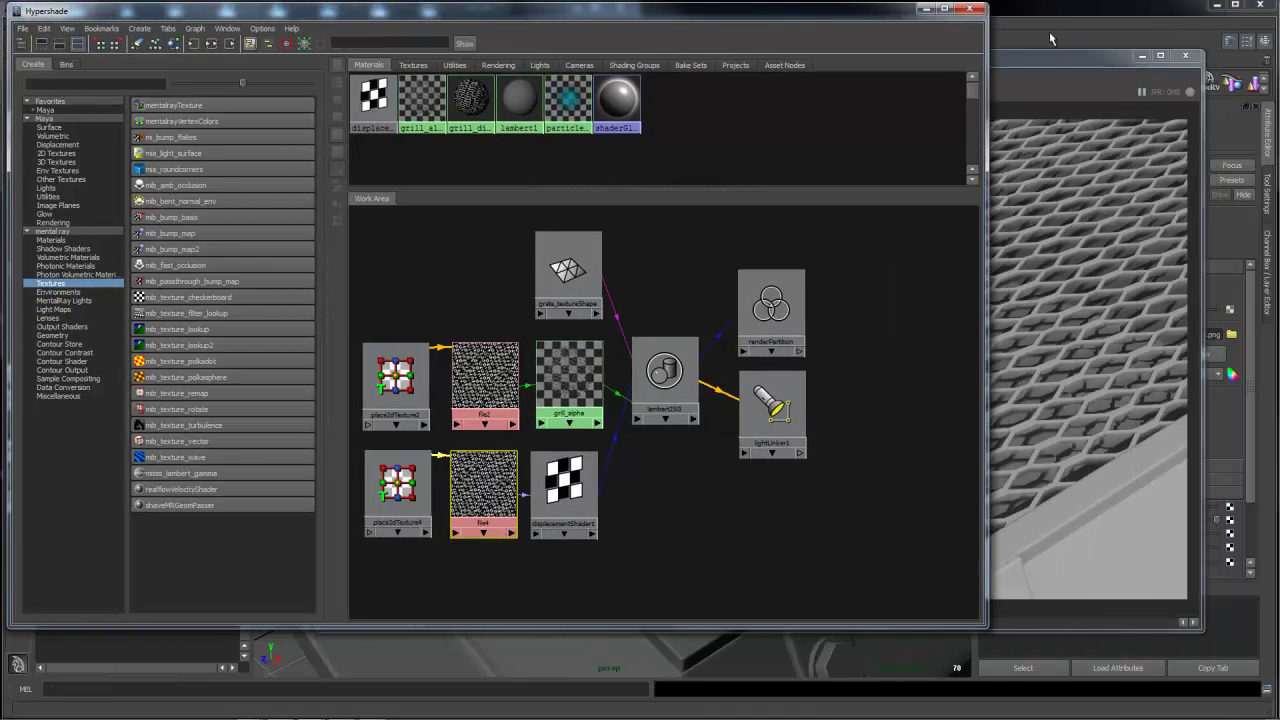
drag(1074, 63, 859, 85)
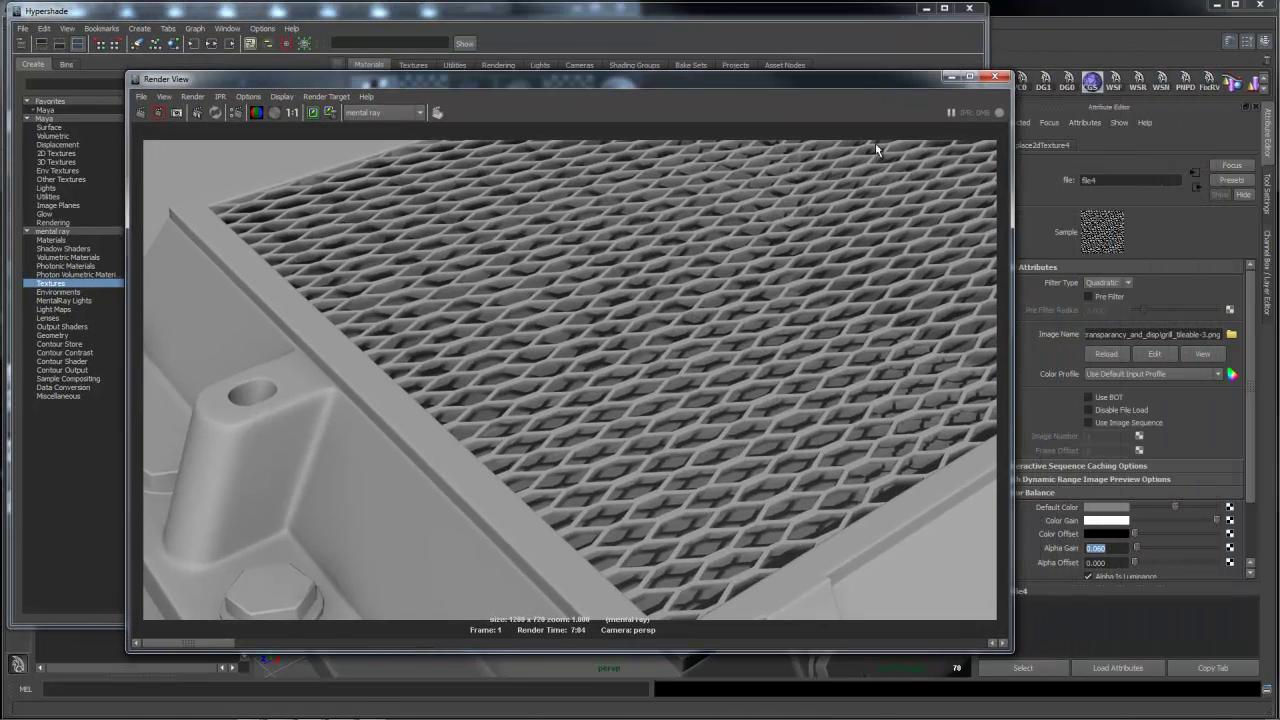
click(852, 16)
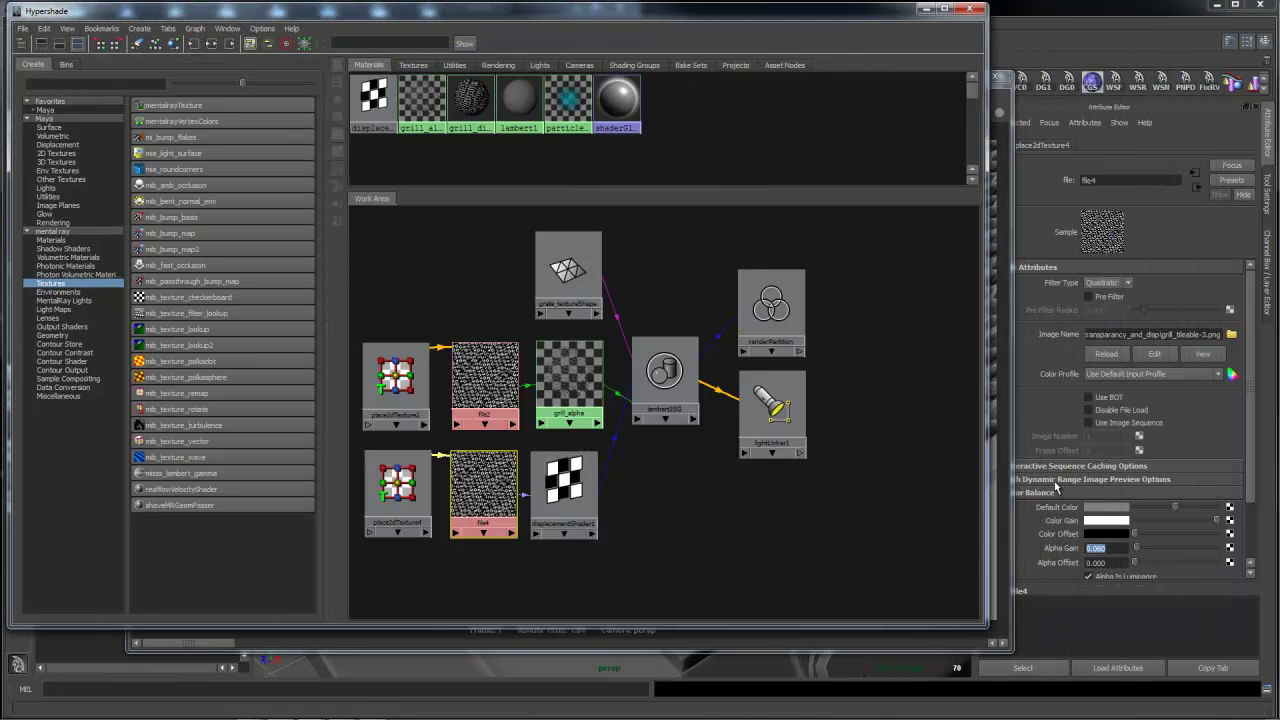
drag(887, 20, 901, 25)
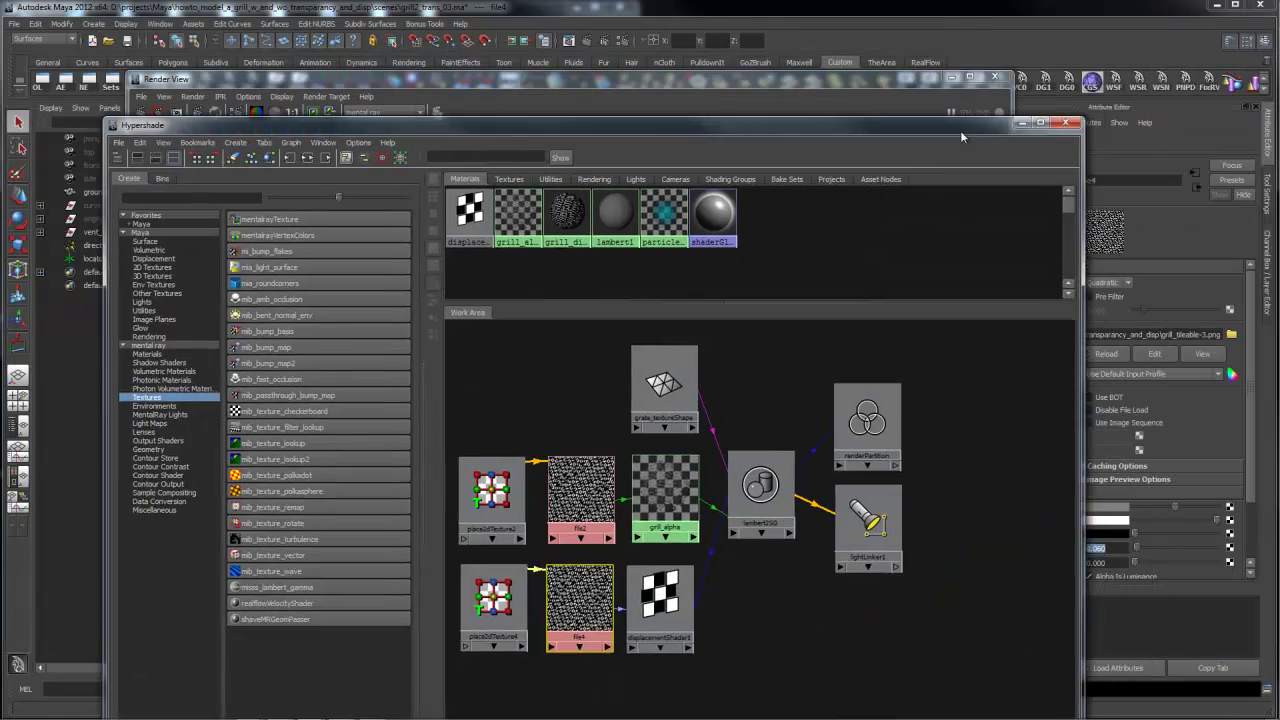
drag(960, 130, 867, 82)
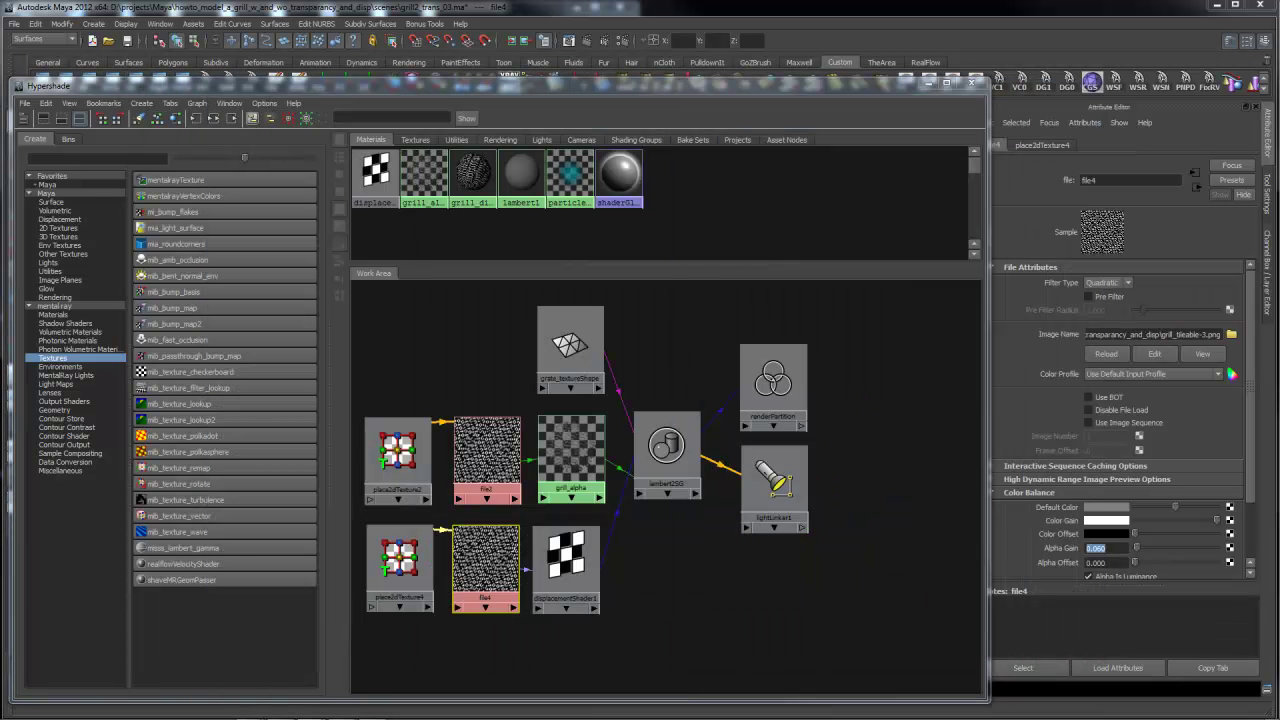
drag(866, 92, 830, 55)
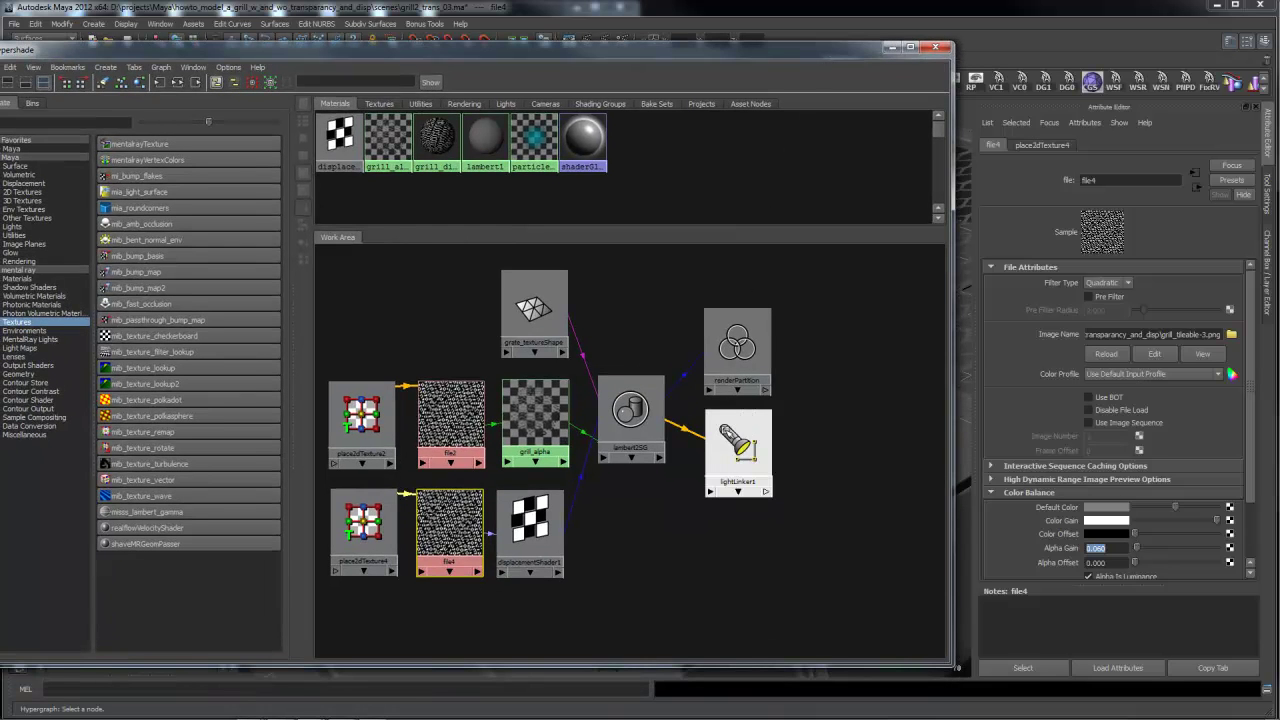
Inspect the grate_textureShape and file4 attributes, calculate the bounding box scale, then select the grate
click(558, 322)
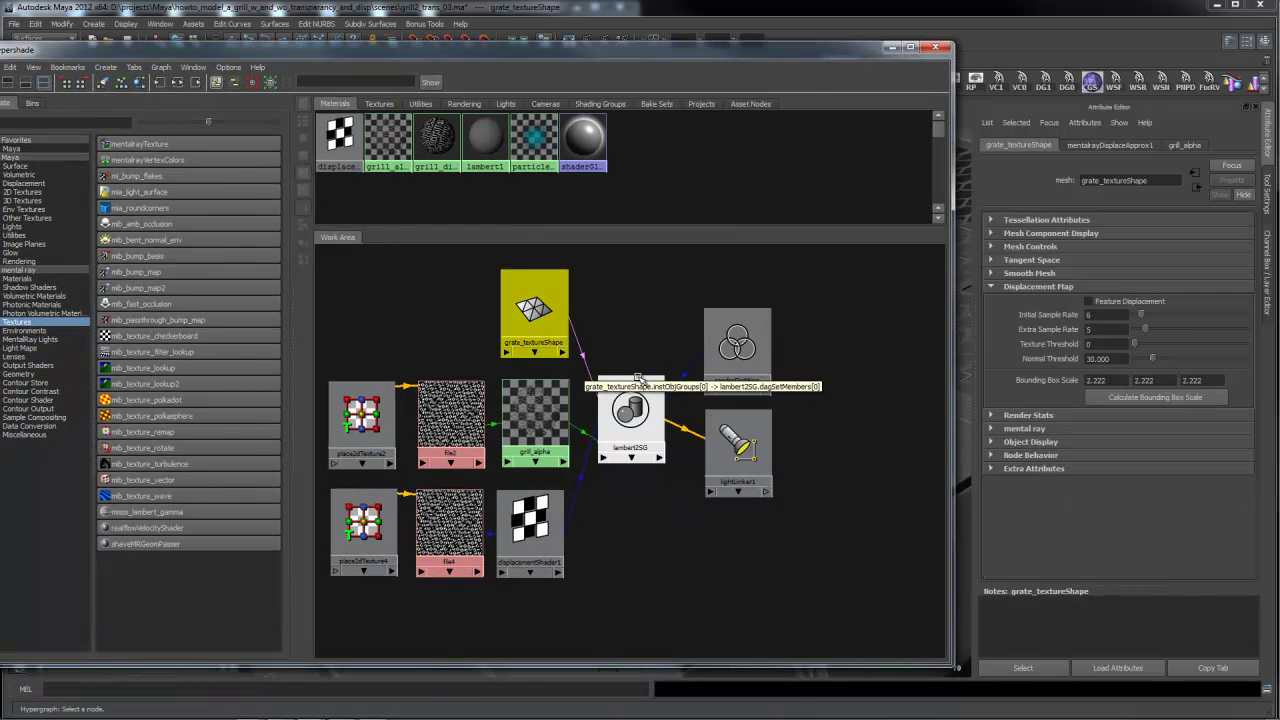
click(452, 530)
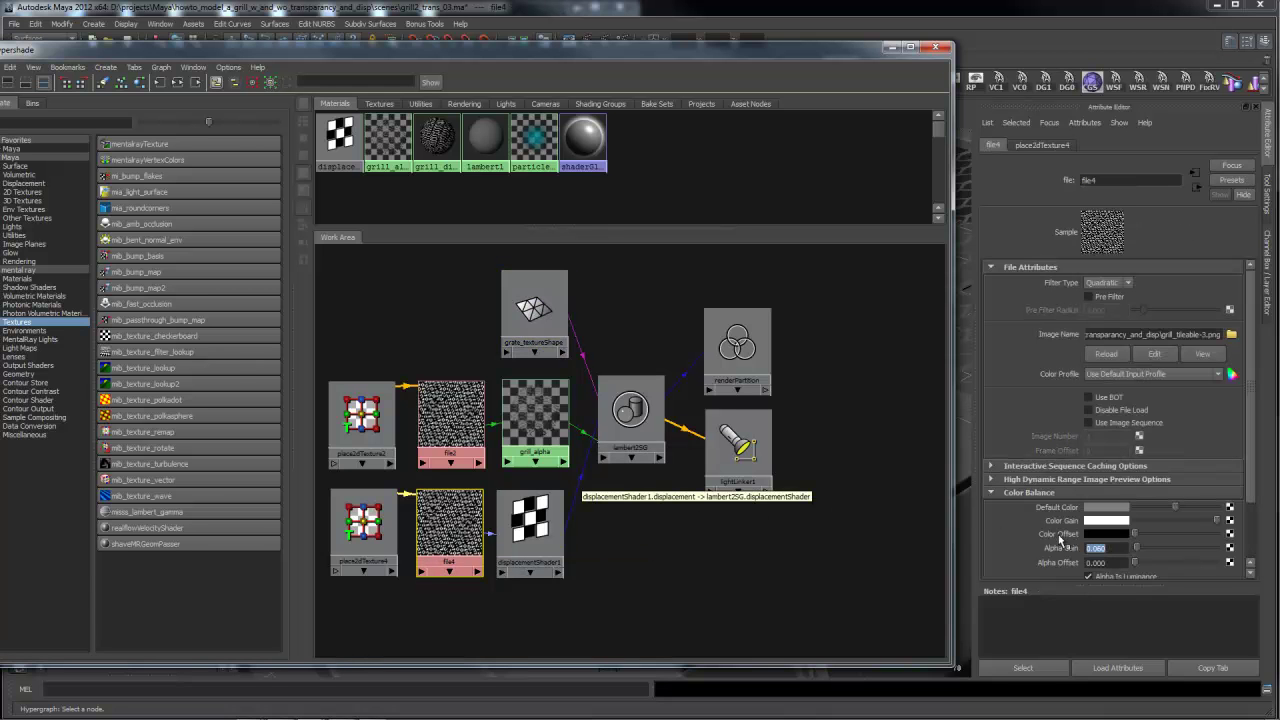
click(1033, 492)
click(1033, 492)
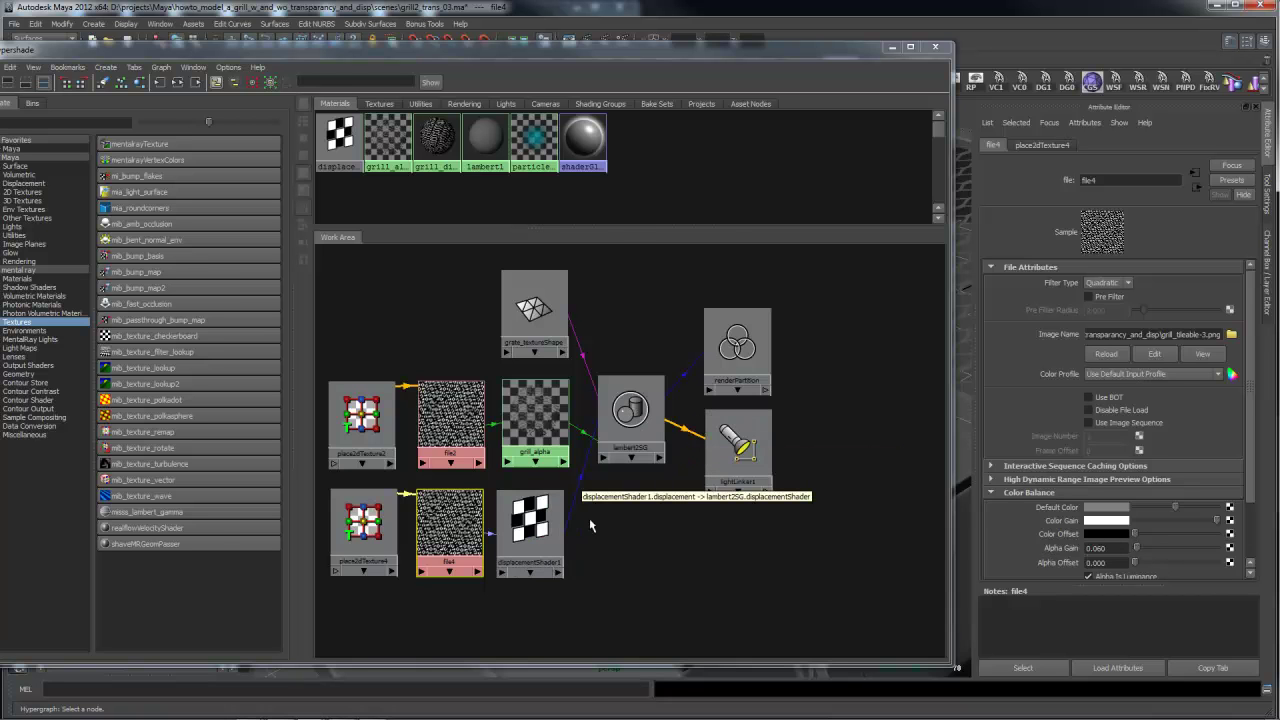
click(534, 308)
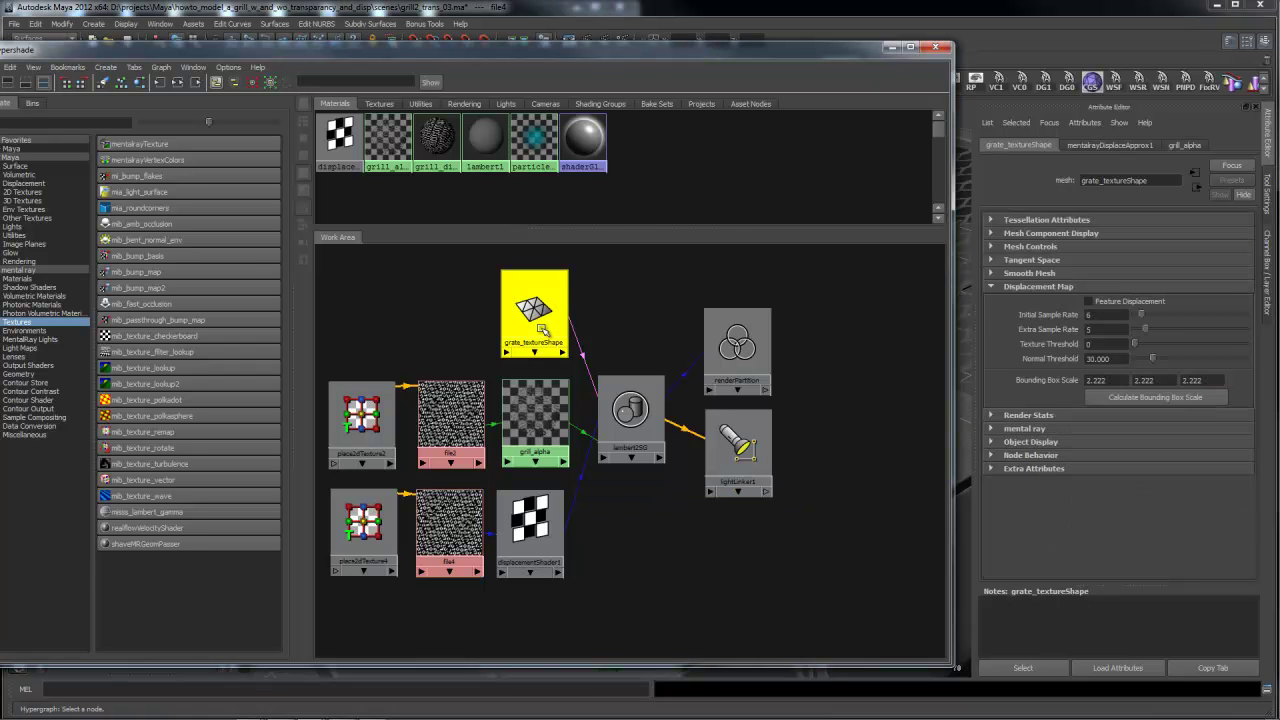
click(1119, 398)
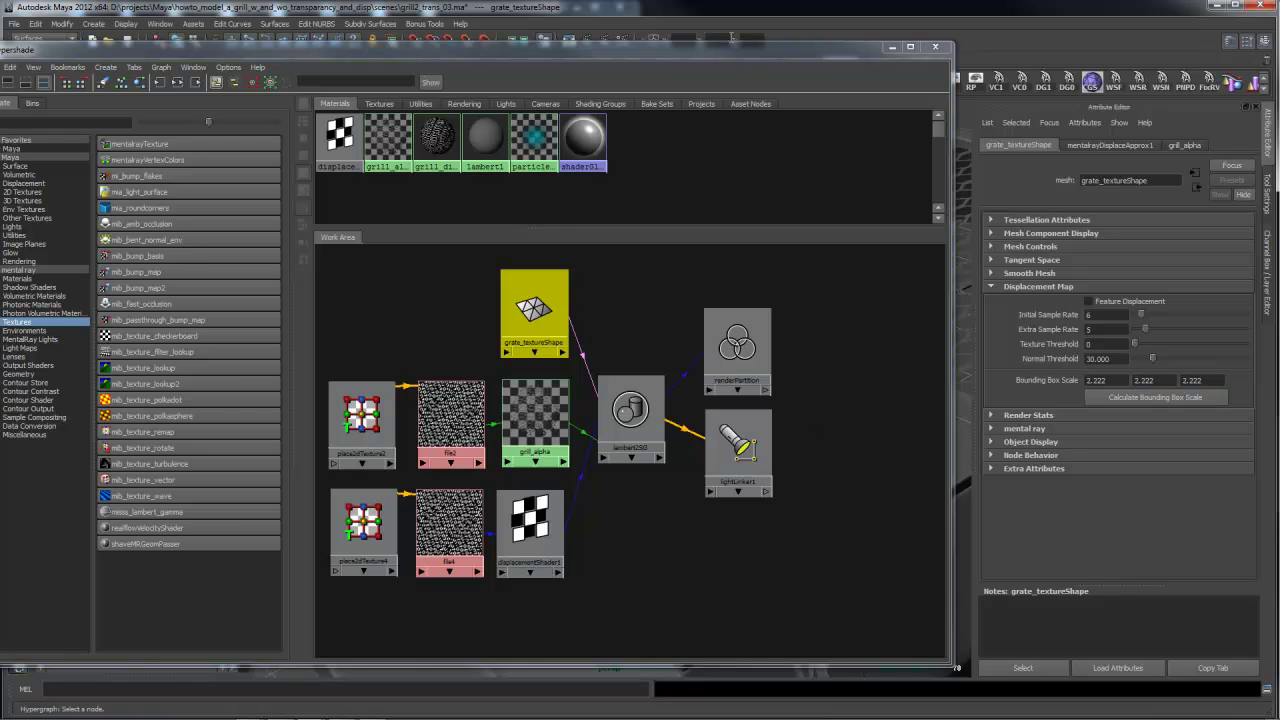
drag(172, 49, 698, 366)
click(686, 286)
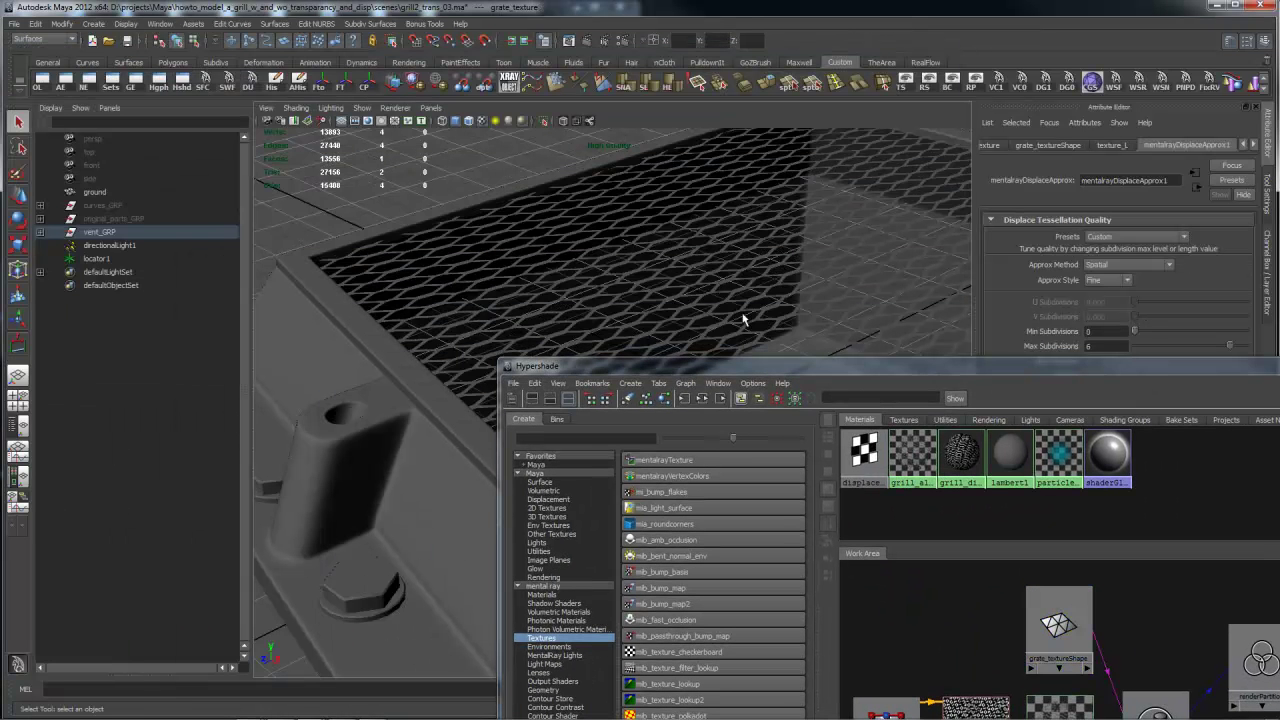
drag(806, 369, 672, 555)
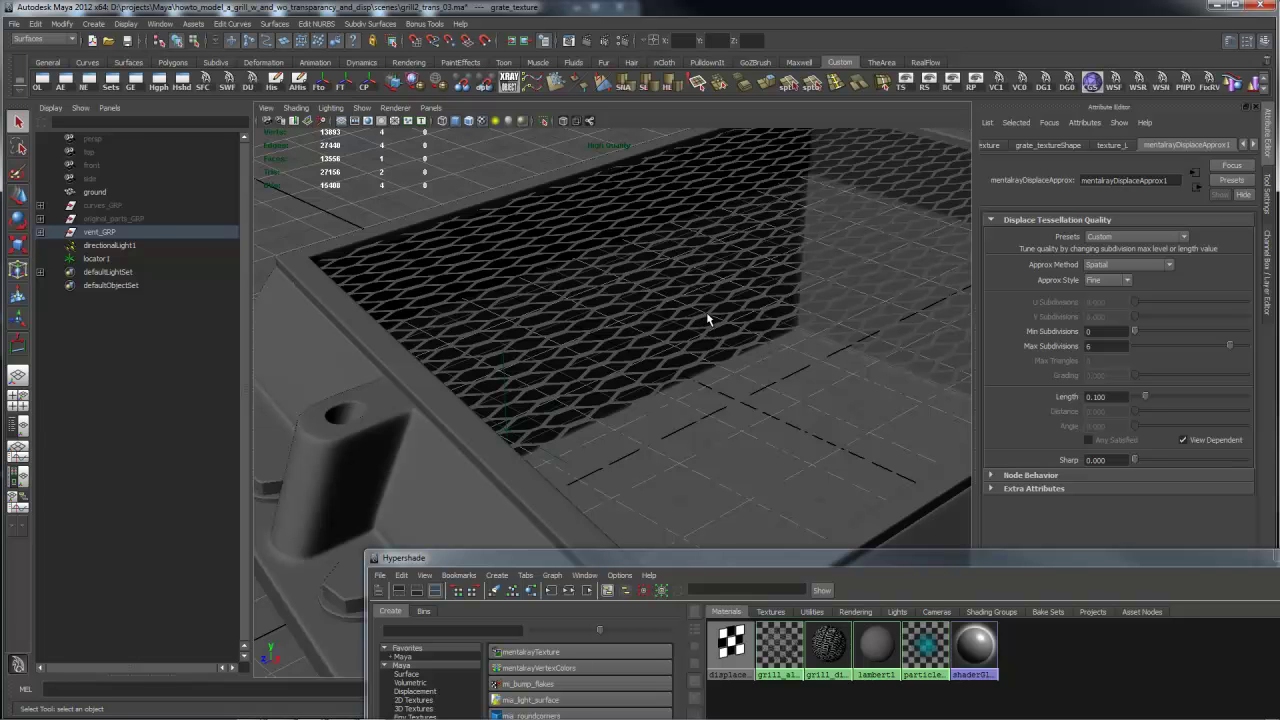
Clear the Max Subdivisions field, orbit and zoom around the grate, and bring the Hypershade forward
double_click(1086, 345)
key(BackSpace)
alt+drag(855, 370, 720, 367)
scroll(718, 365, up, 2)
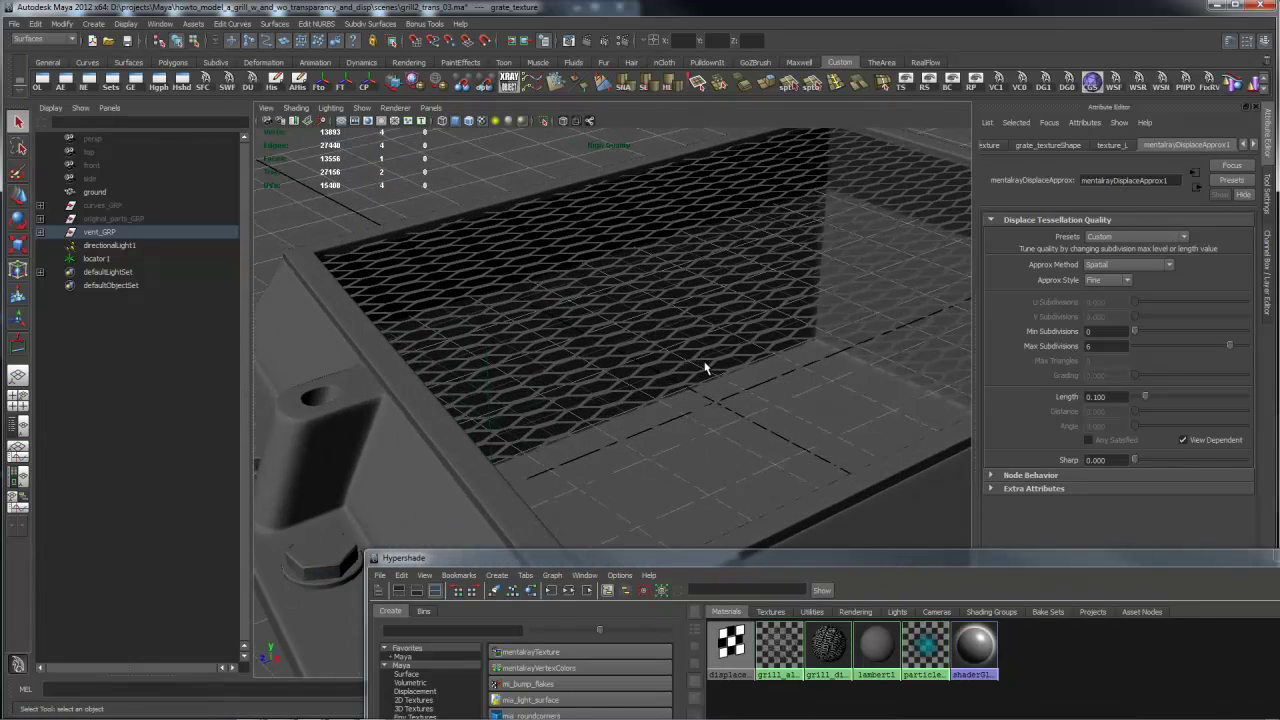
drag(1087, 561, 957, 93)
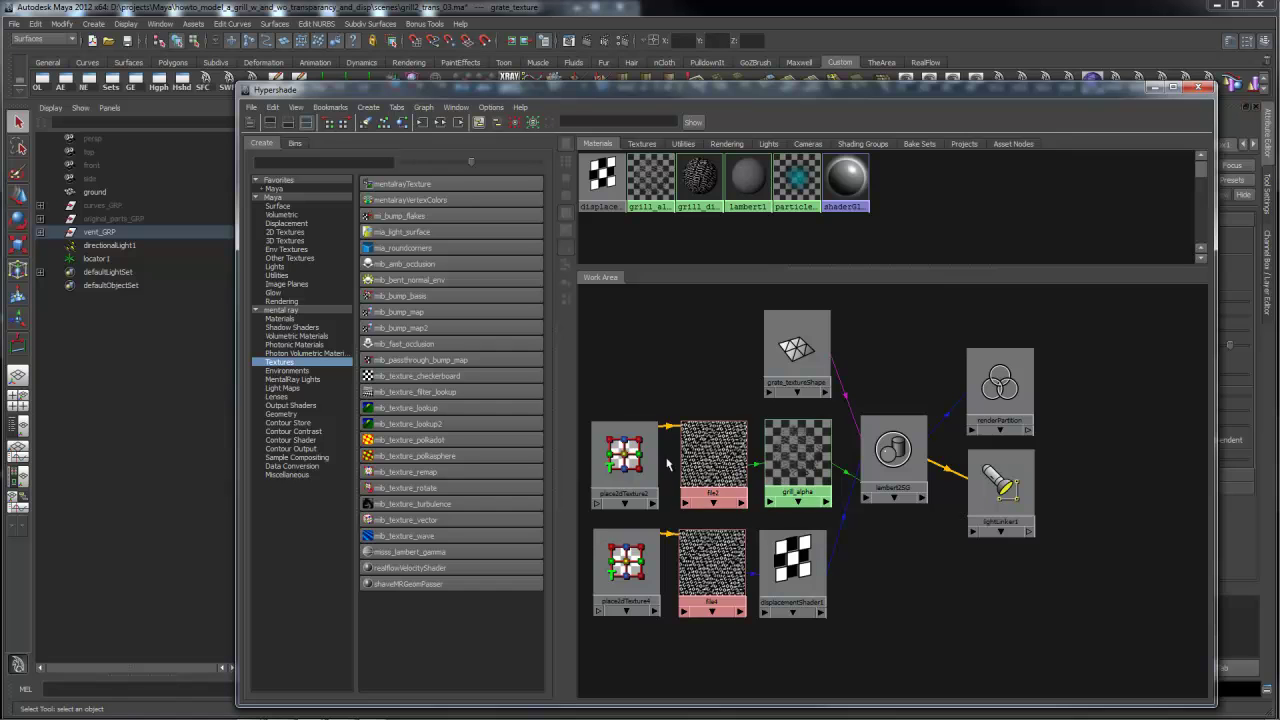
Select the grill_alpha material and view the file4 node's options menu
drag(707, 471, 701, 459)
click(790, 458)
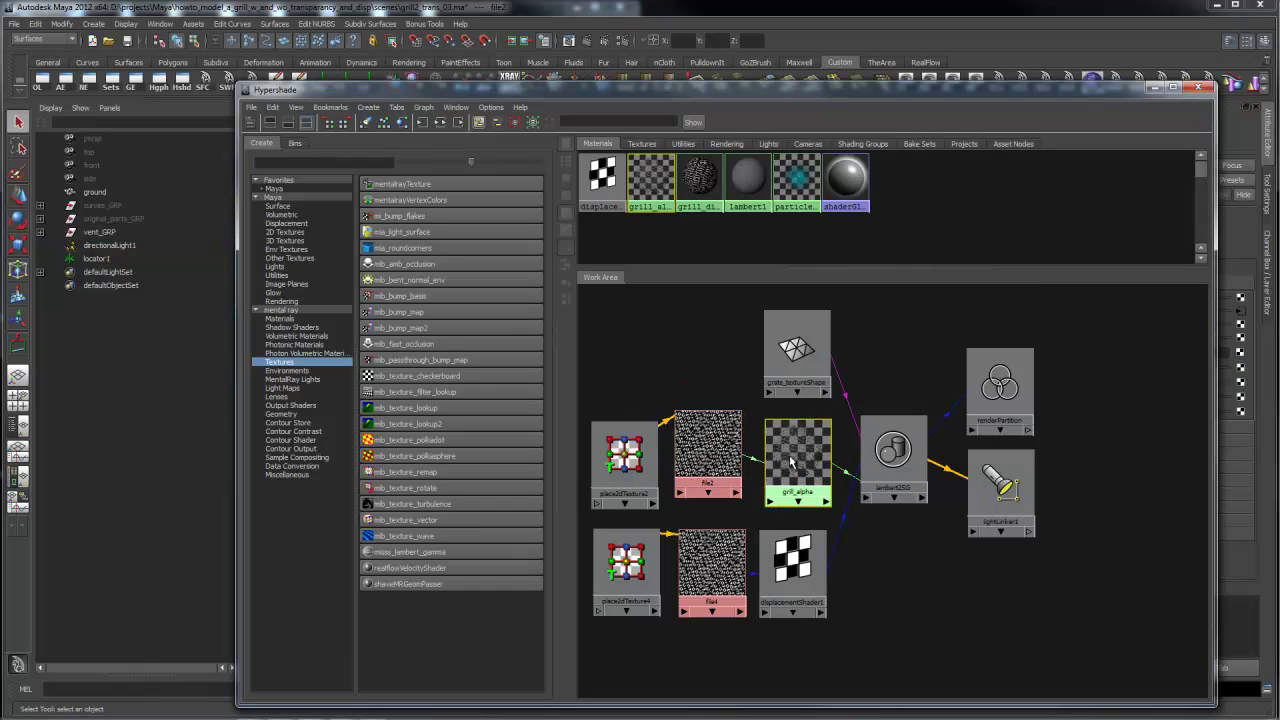
drag(994, 92, 754, 68)
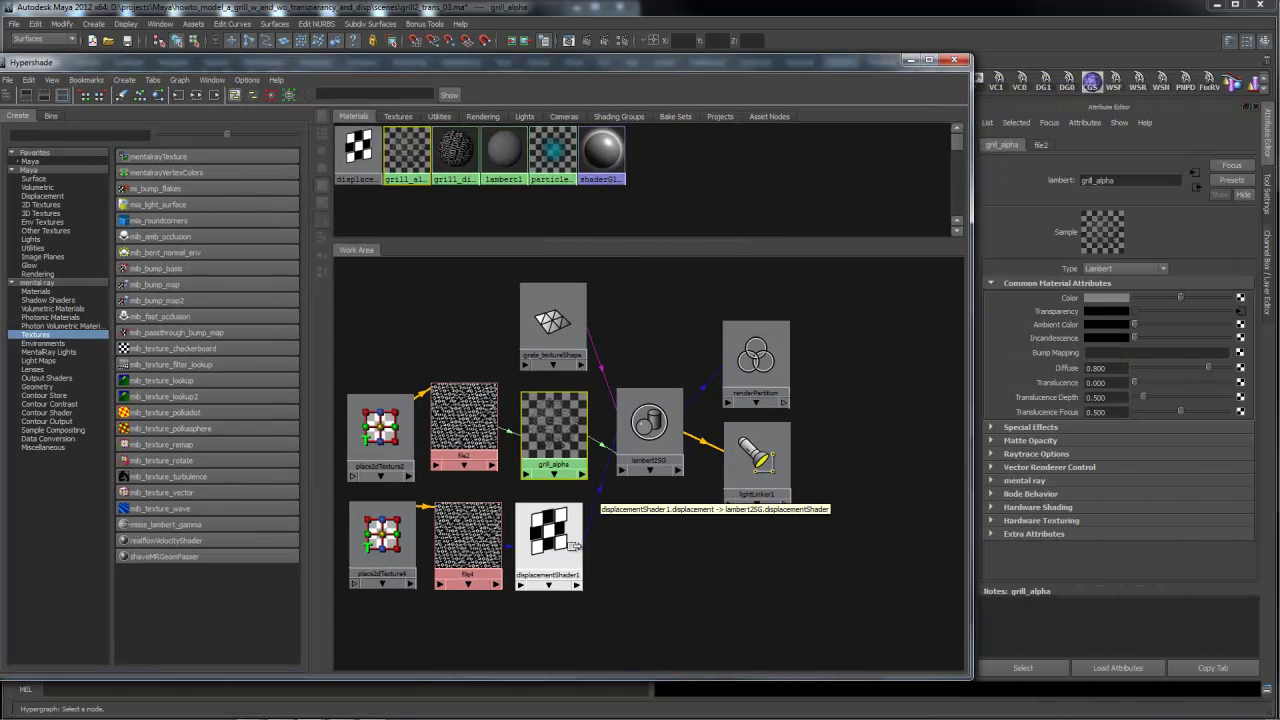
right_click(470, 543)
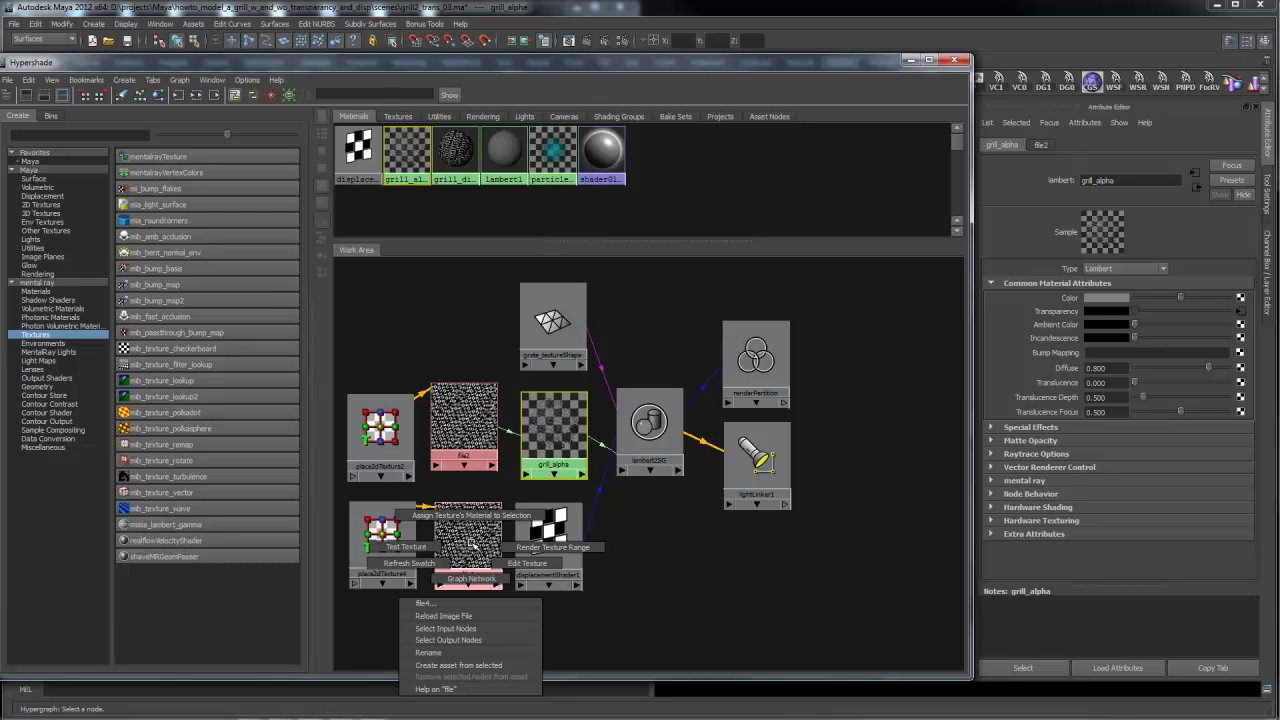
click(472, 545)
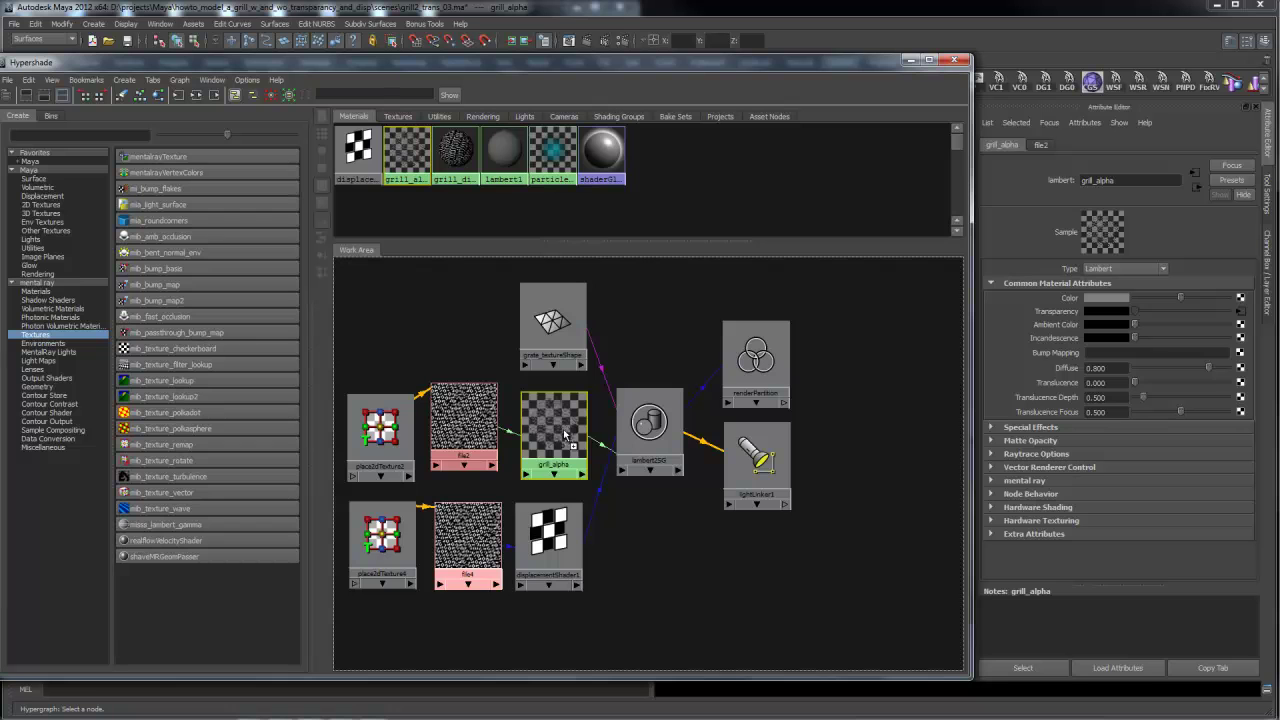
Preview grill_alpha's Connect Input menu without connecting, then select grill_alpha and lambert2SG
middle_drag(565, 435, 570, 437)
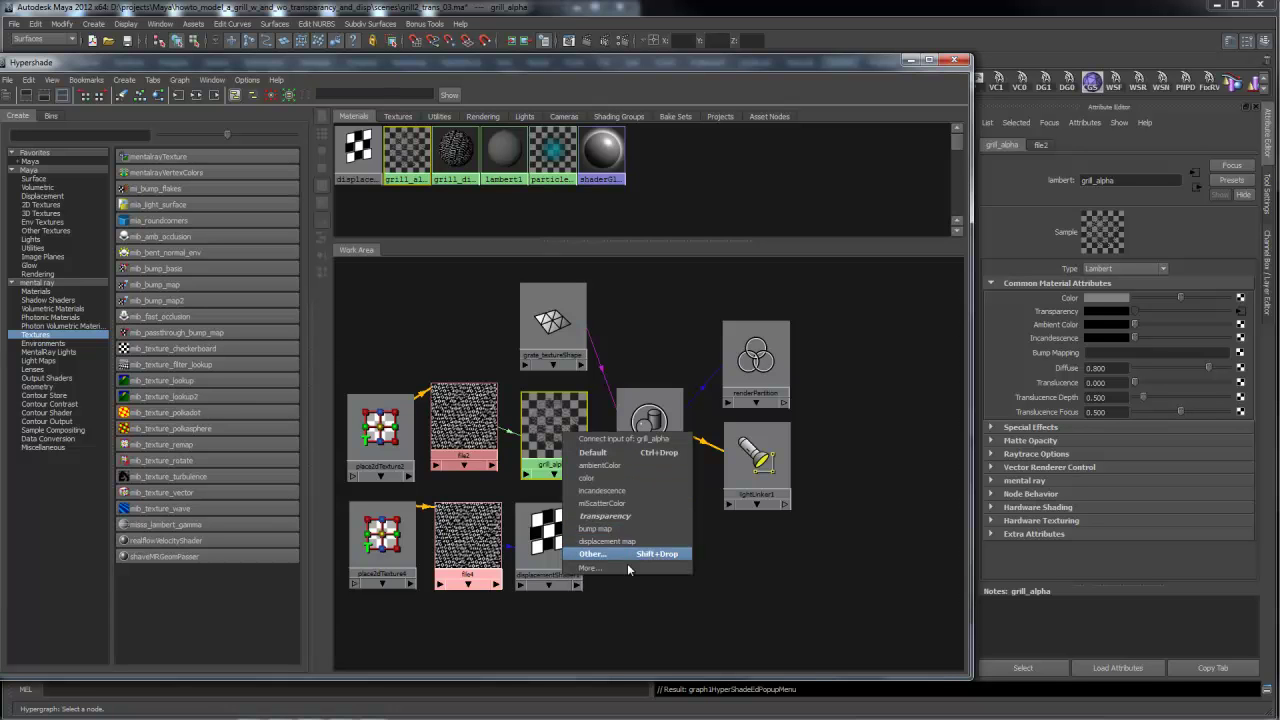
click(677, 640)
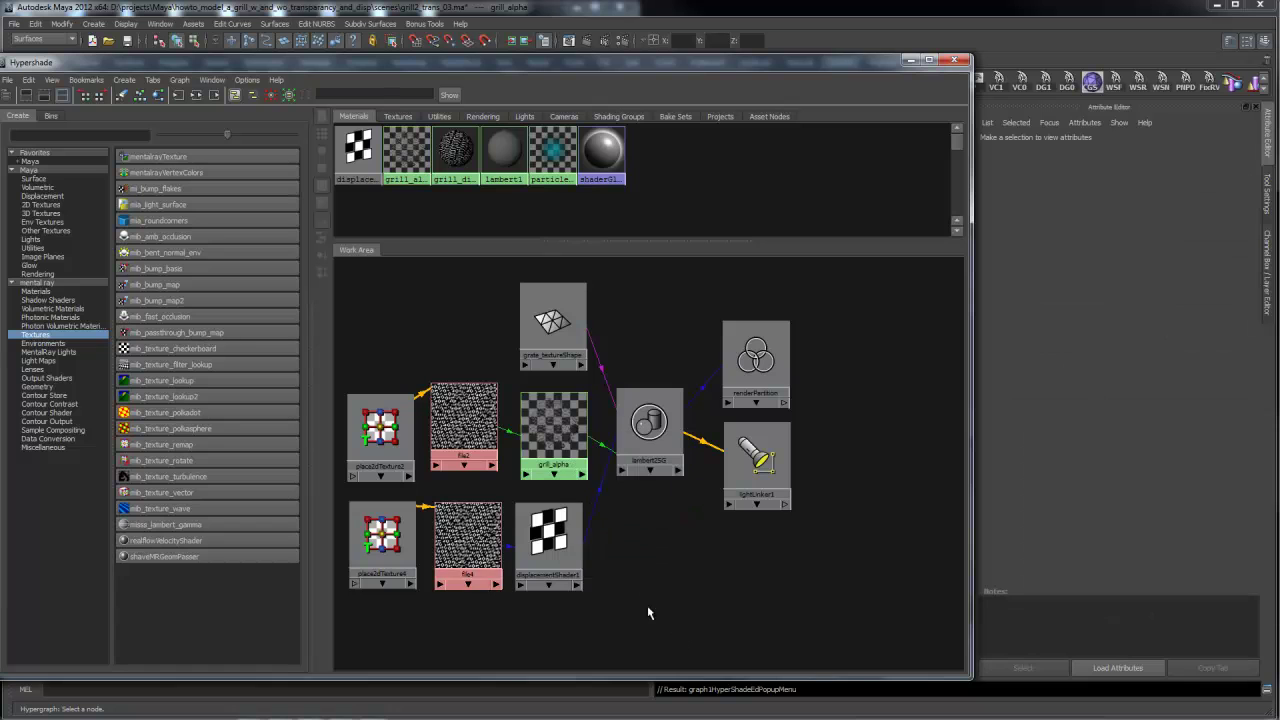
click(570, 440)
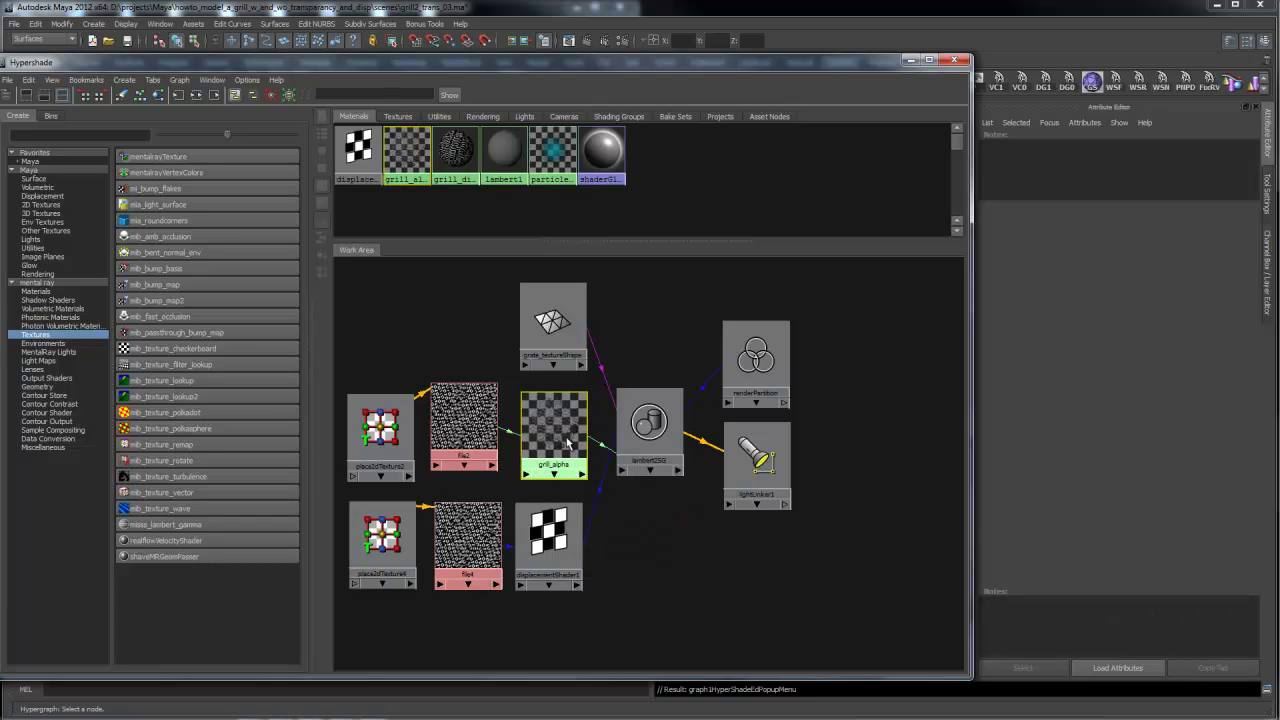
click(648, 436)
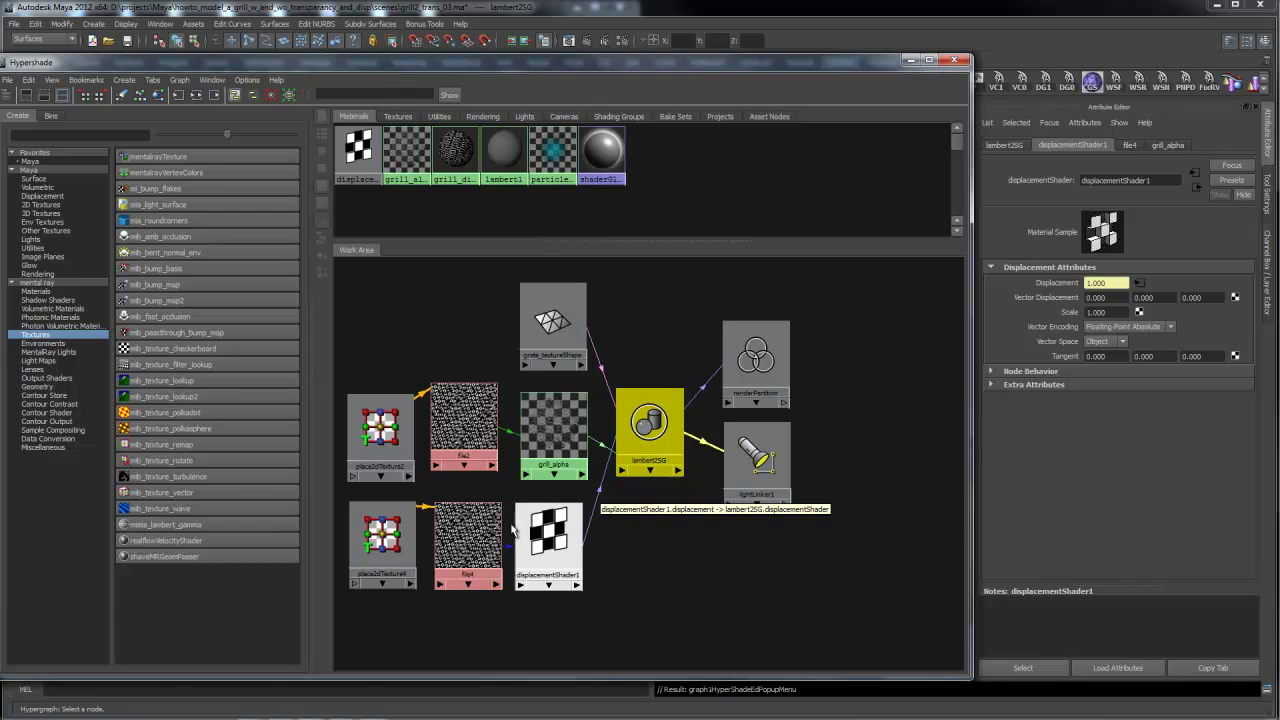
Review the grill_alpha, grate_textureShape and lambert2SG nodes, repositioning the displacement shader node
middle_drag(475, 553, 1064, 292)
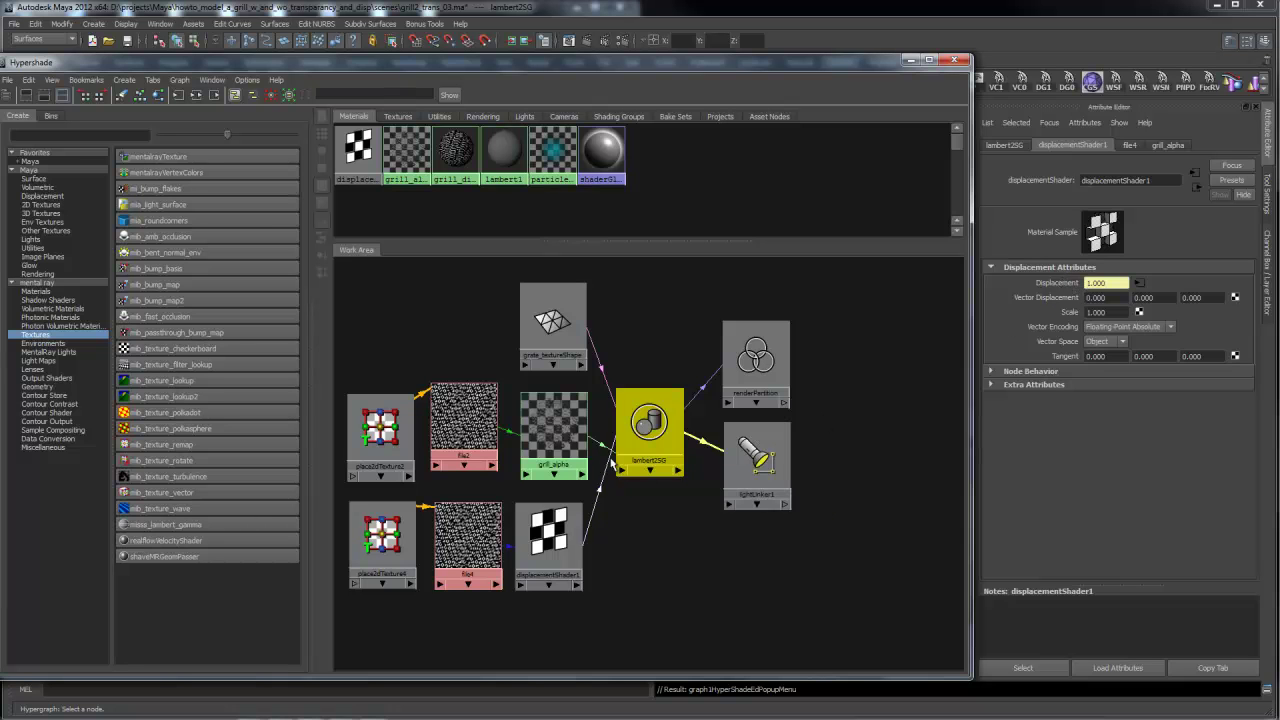
click(553, 448)
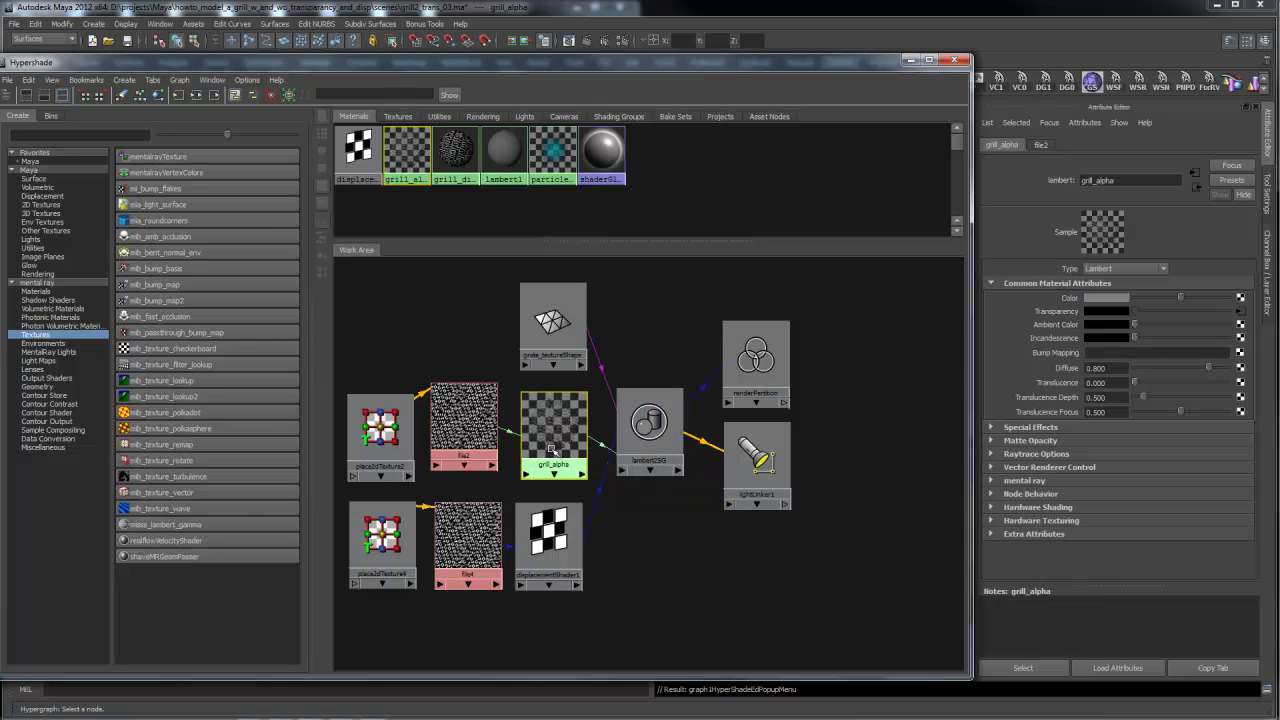
click(557, 350)
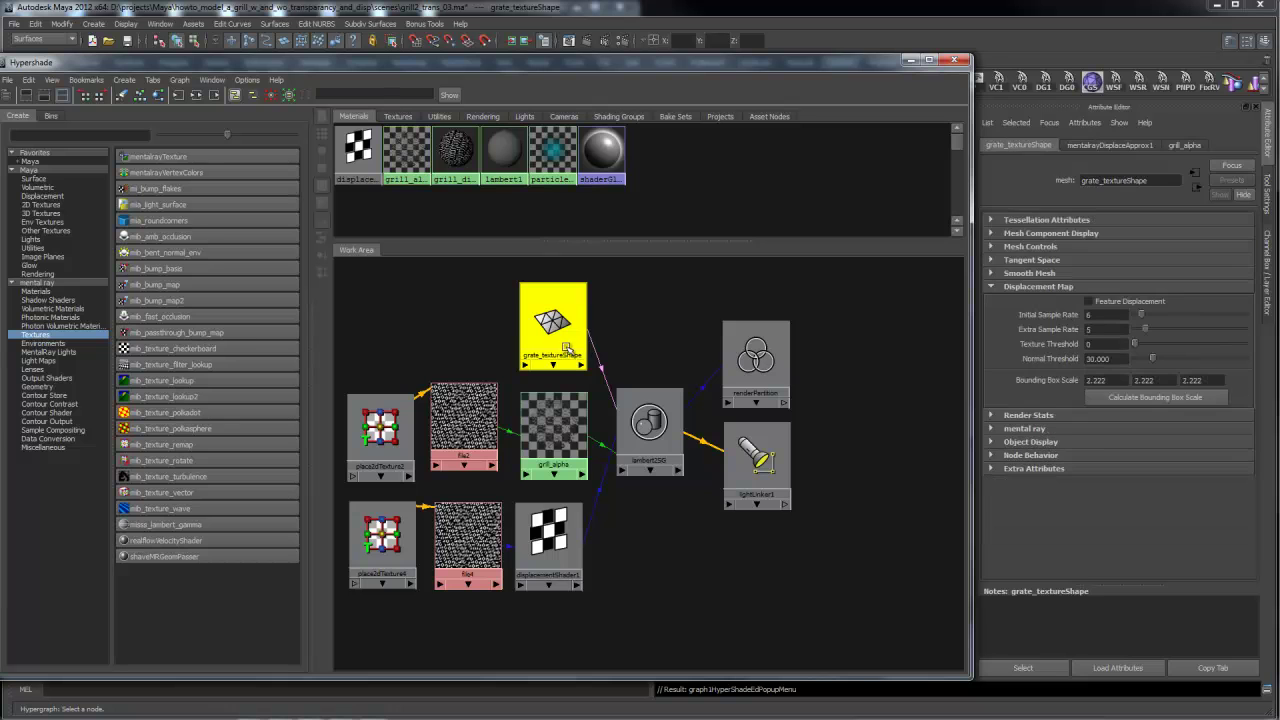
click(650, 425)
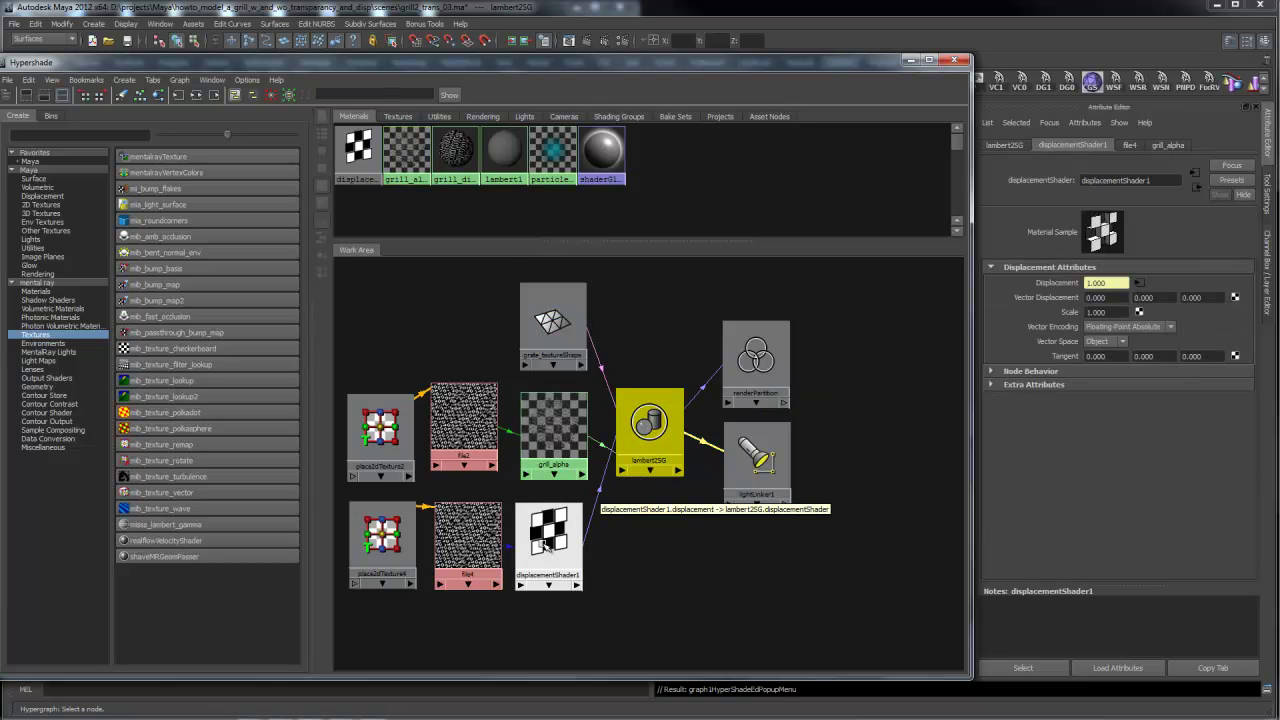
drag(552, 556, 586, 571)
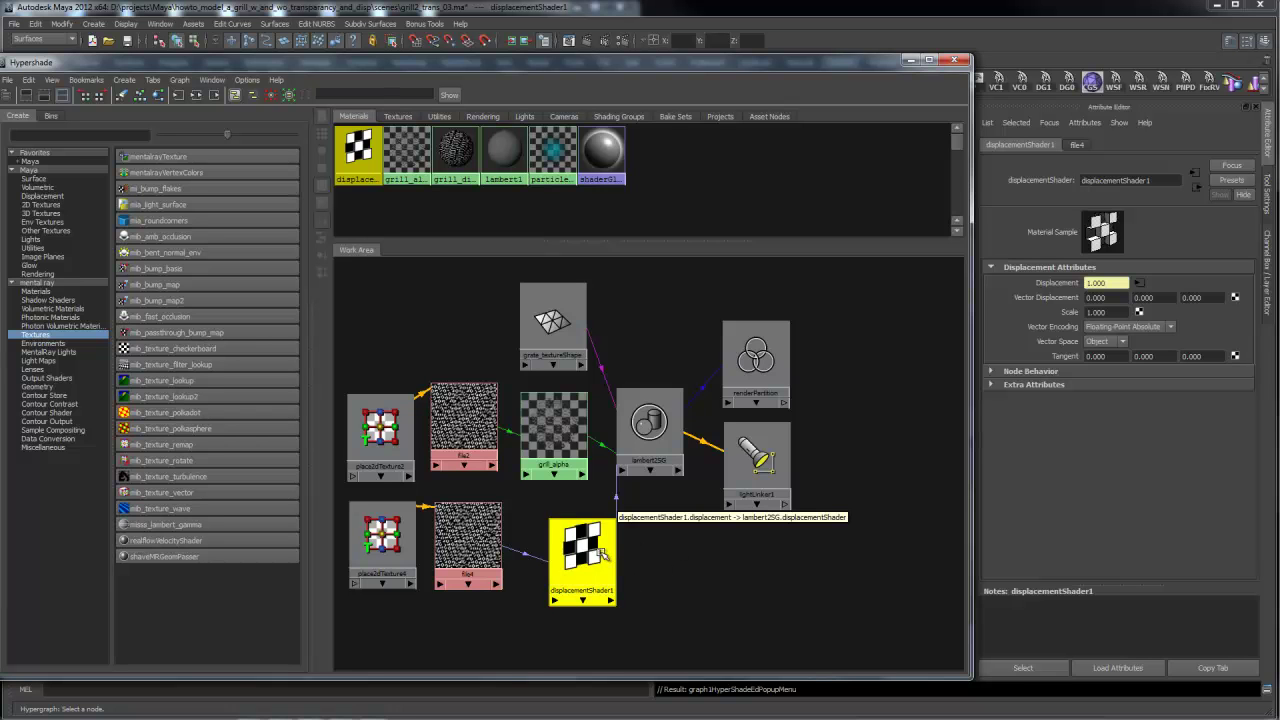
drag(605, 554, 569, 538)
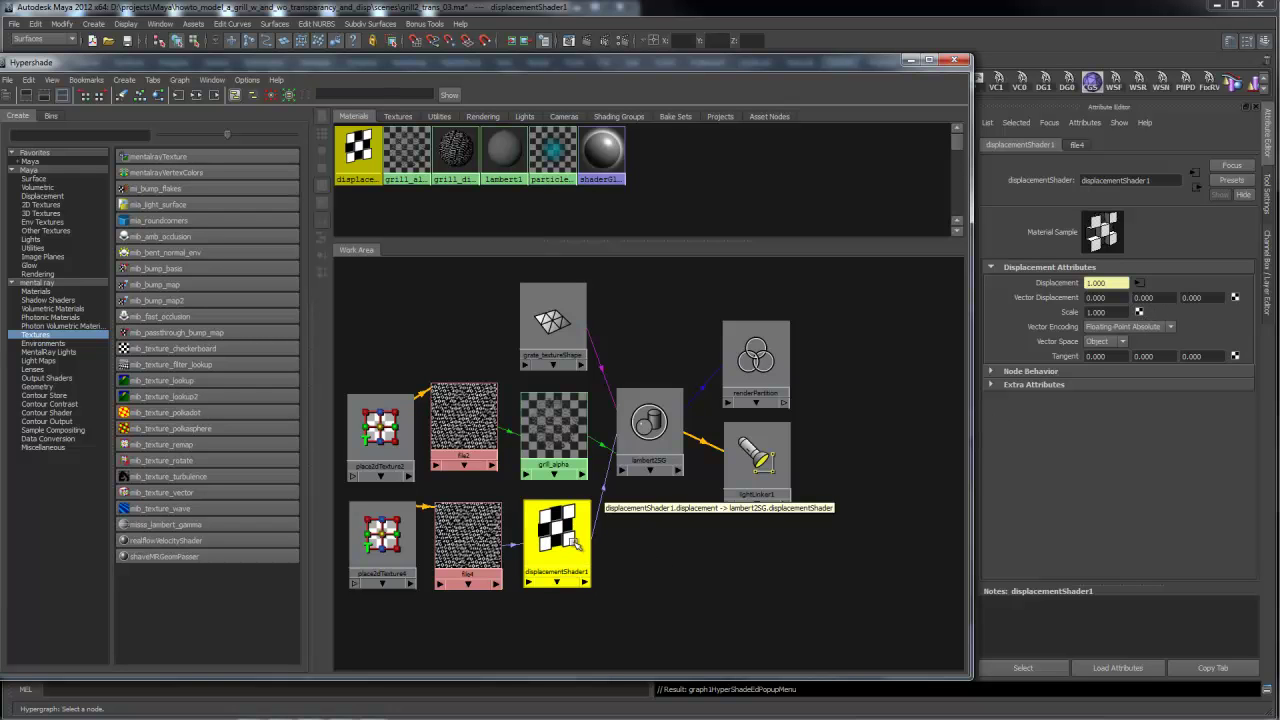
Check the file4 and displacementShader1 nodes, then move the Hypershade aside and select the grate mesh
click(468, 540)
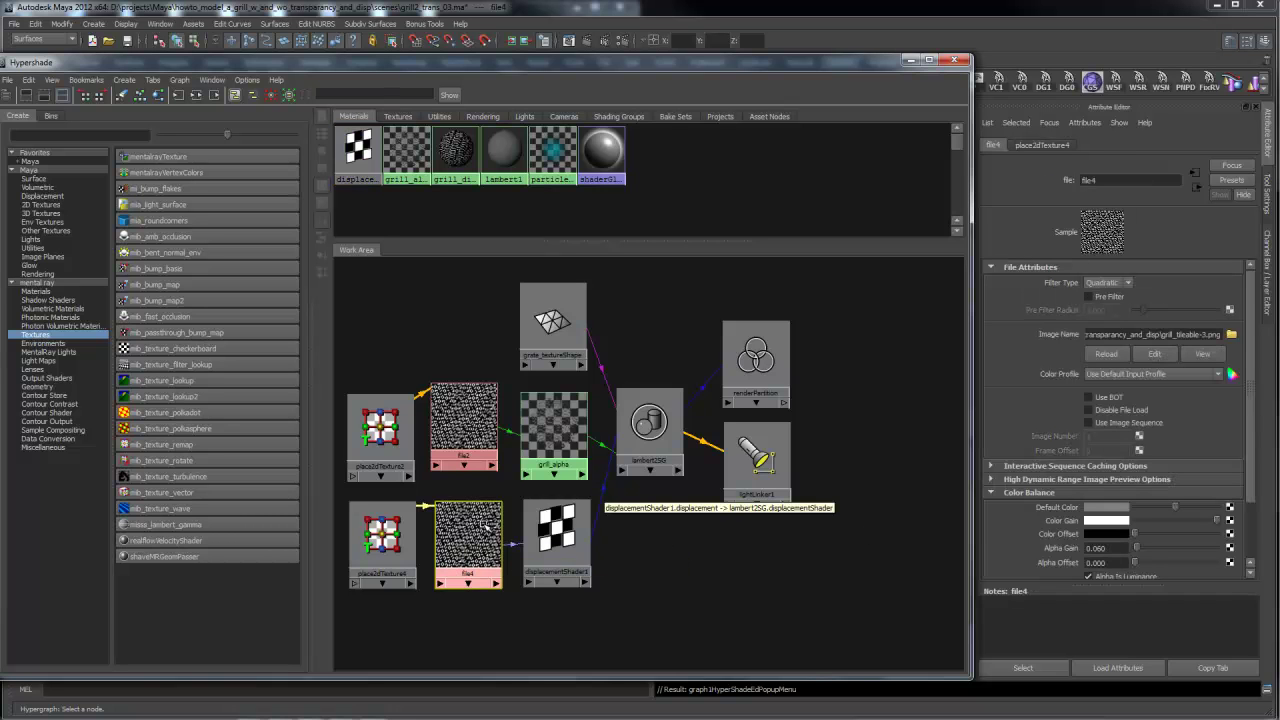
click(574, 512)
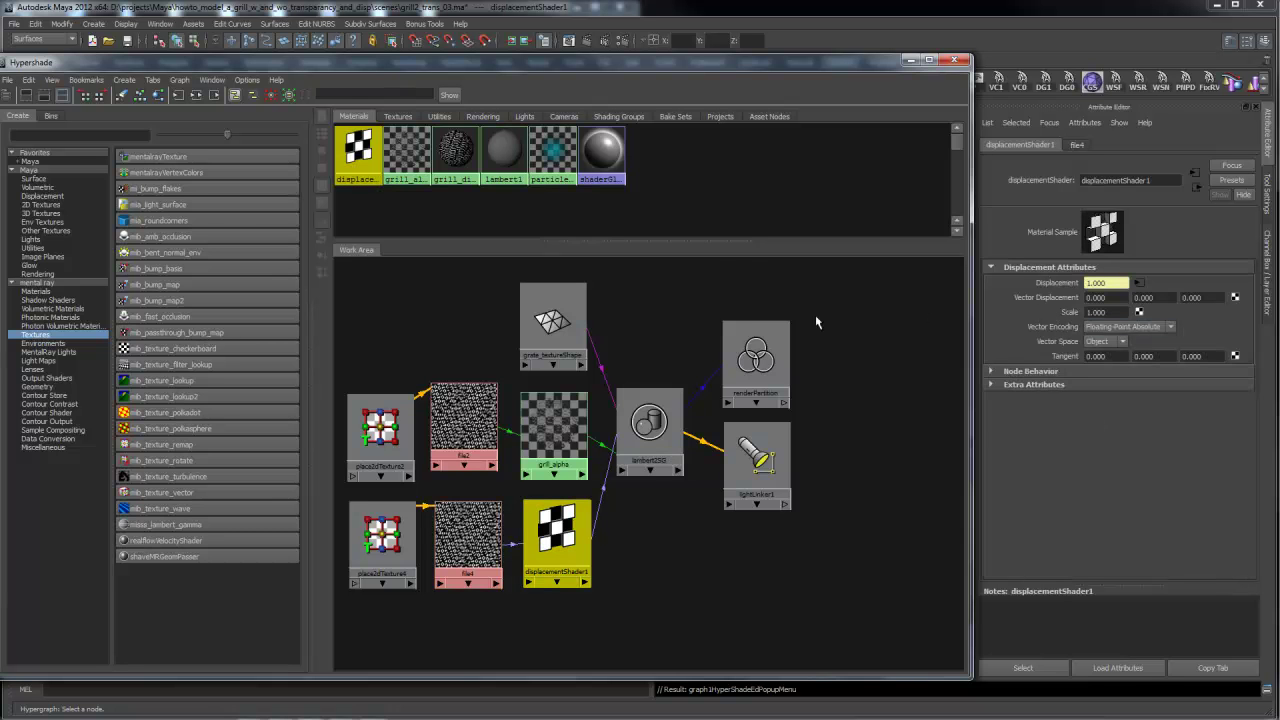
drag(636, 59, 779, 483)
click(609, 294)
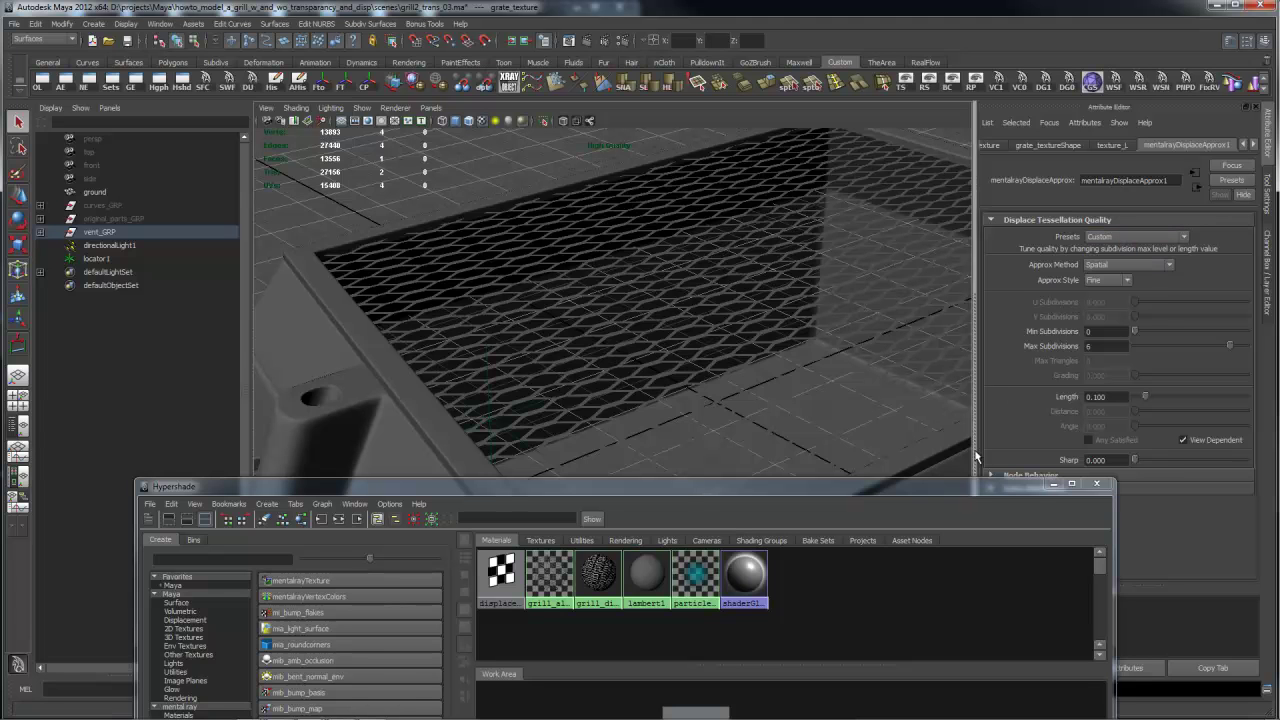
Try the Parametric, Regular Parametric and Length/Distance/Angle approx methods, then return to Spatial with Grid style
drag(995, 484, 781, 259)
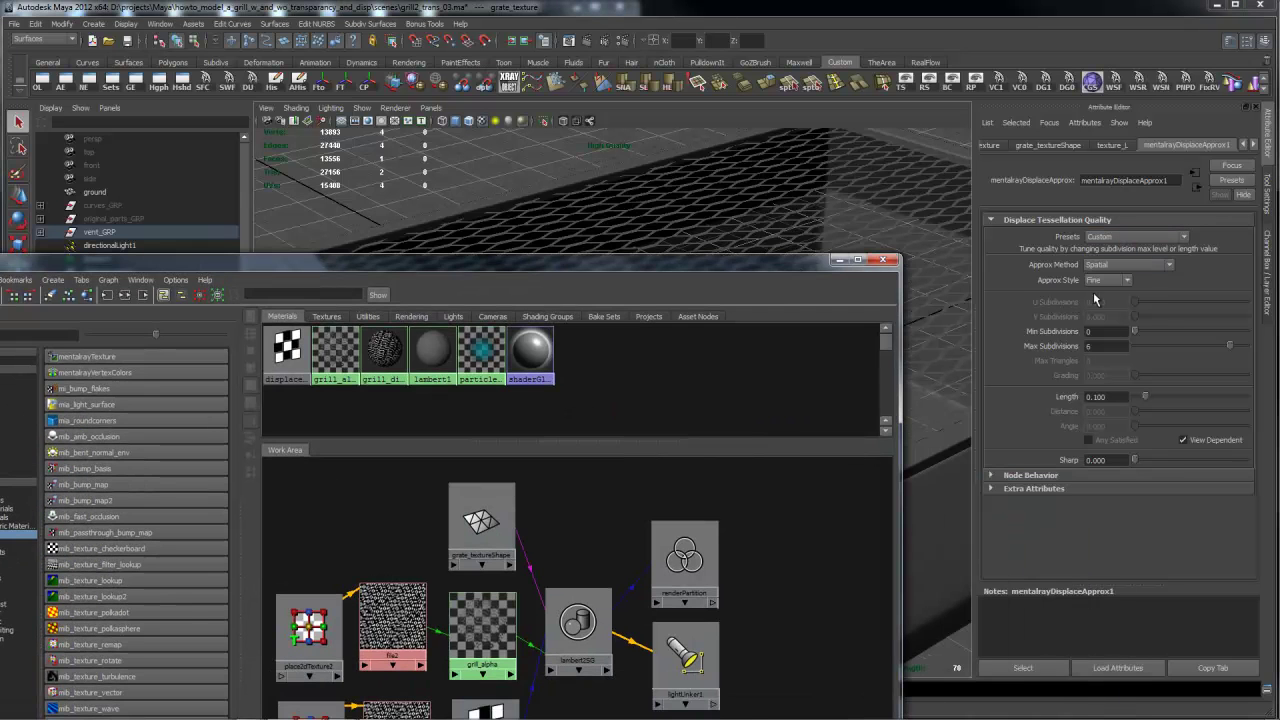
click(1172, 265)
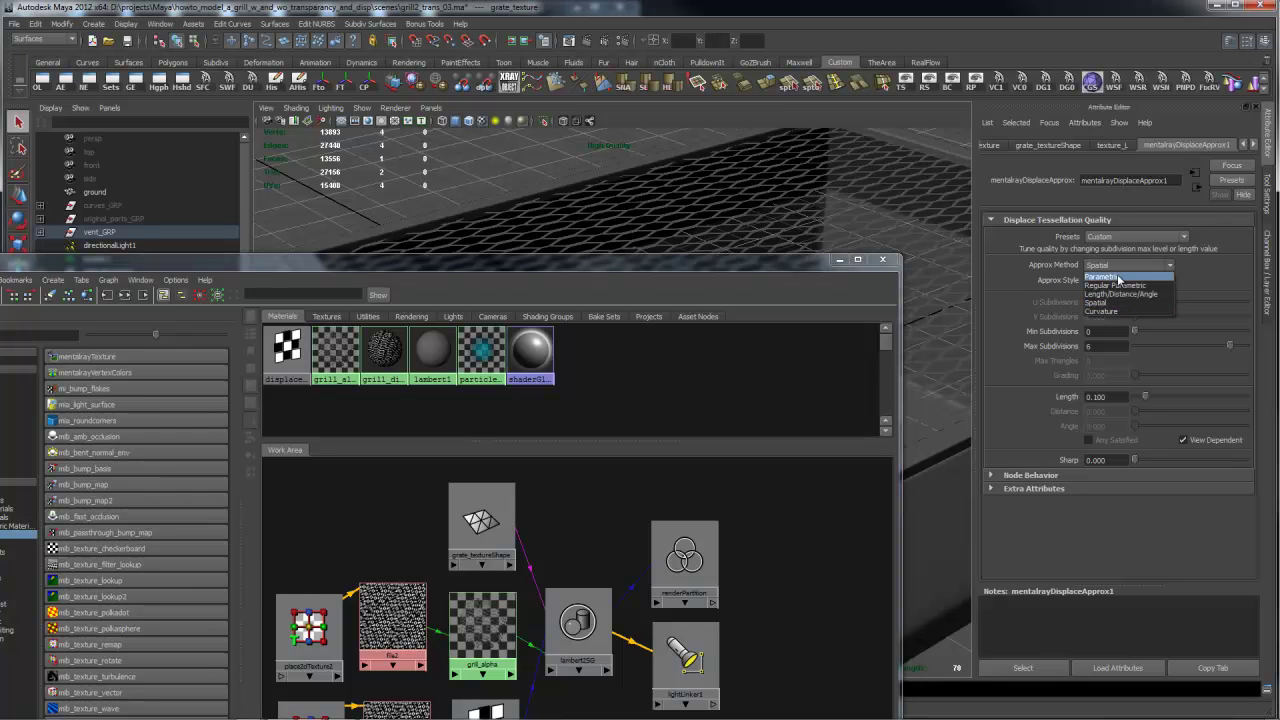
click(1122, 277)
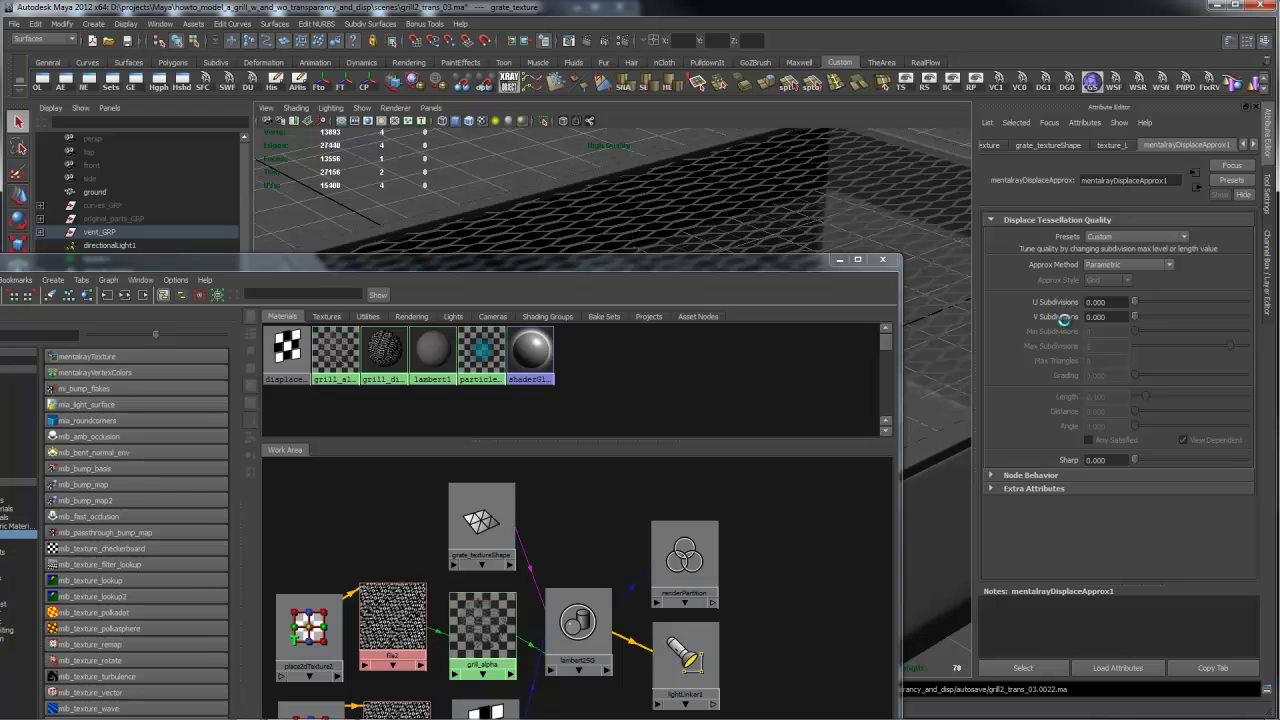
click(1160, 265)
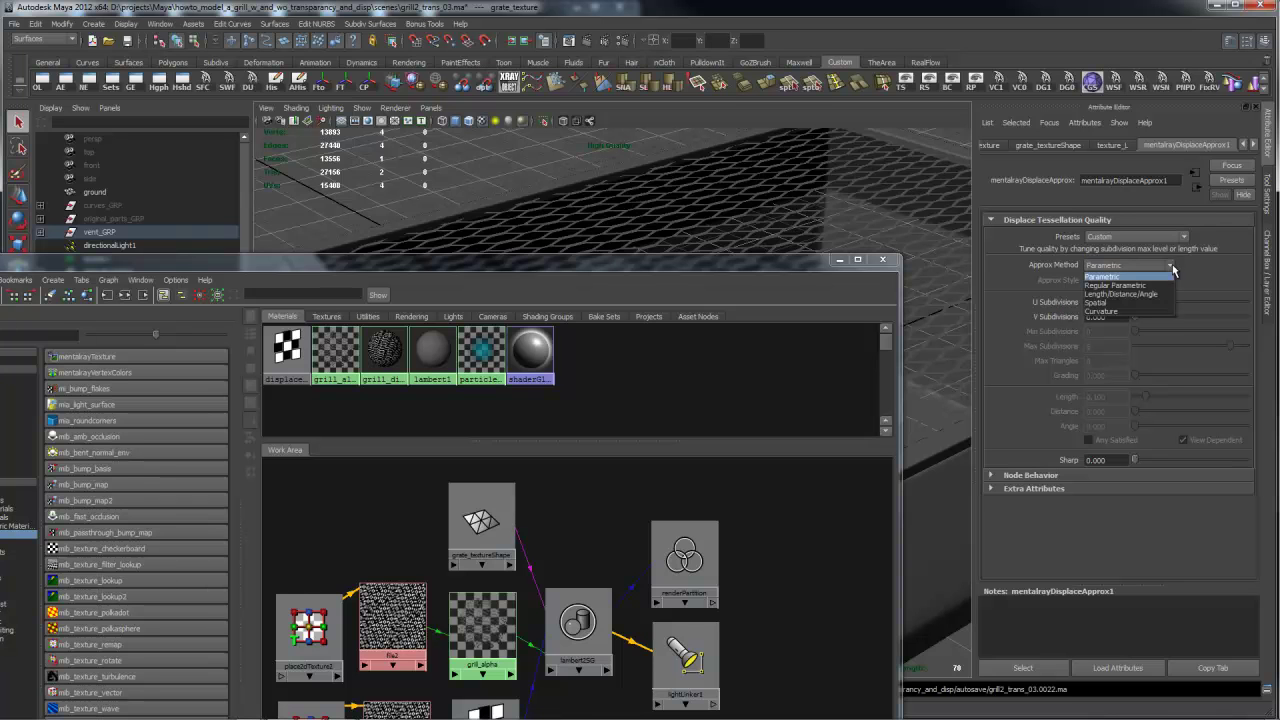
click(1153, 287)
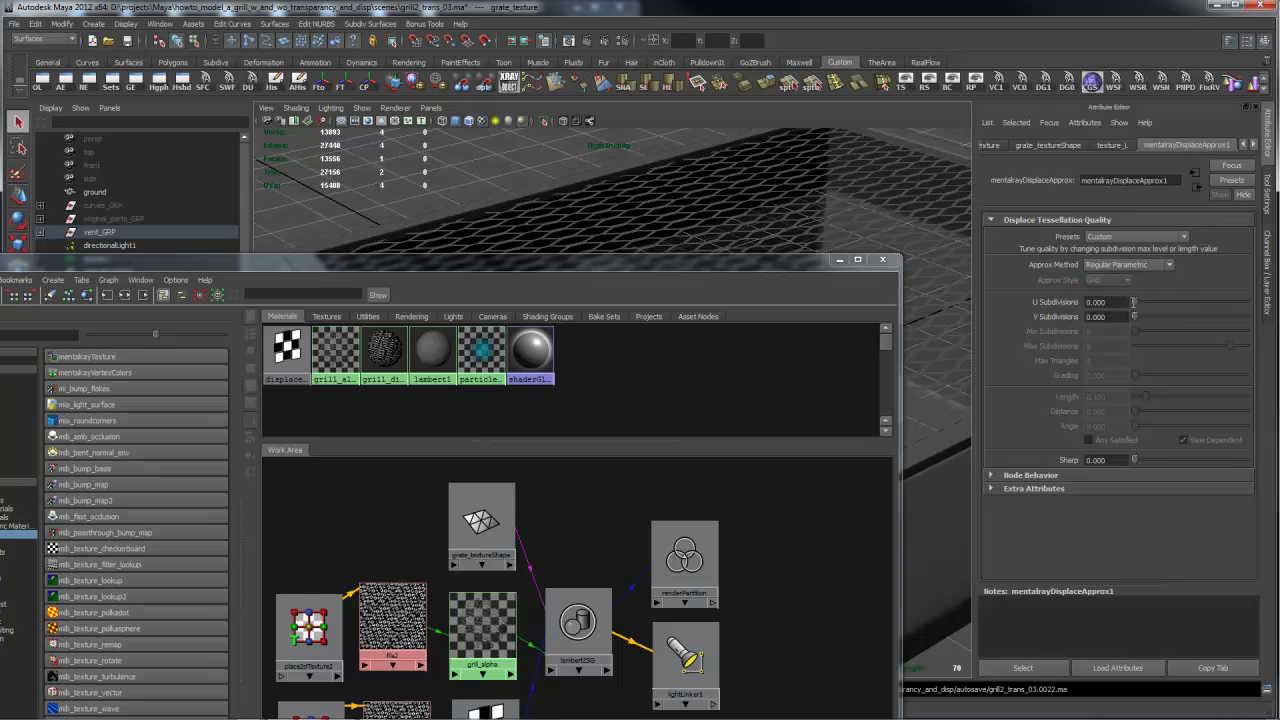
click(1168, 265)
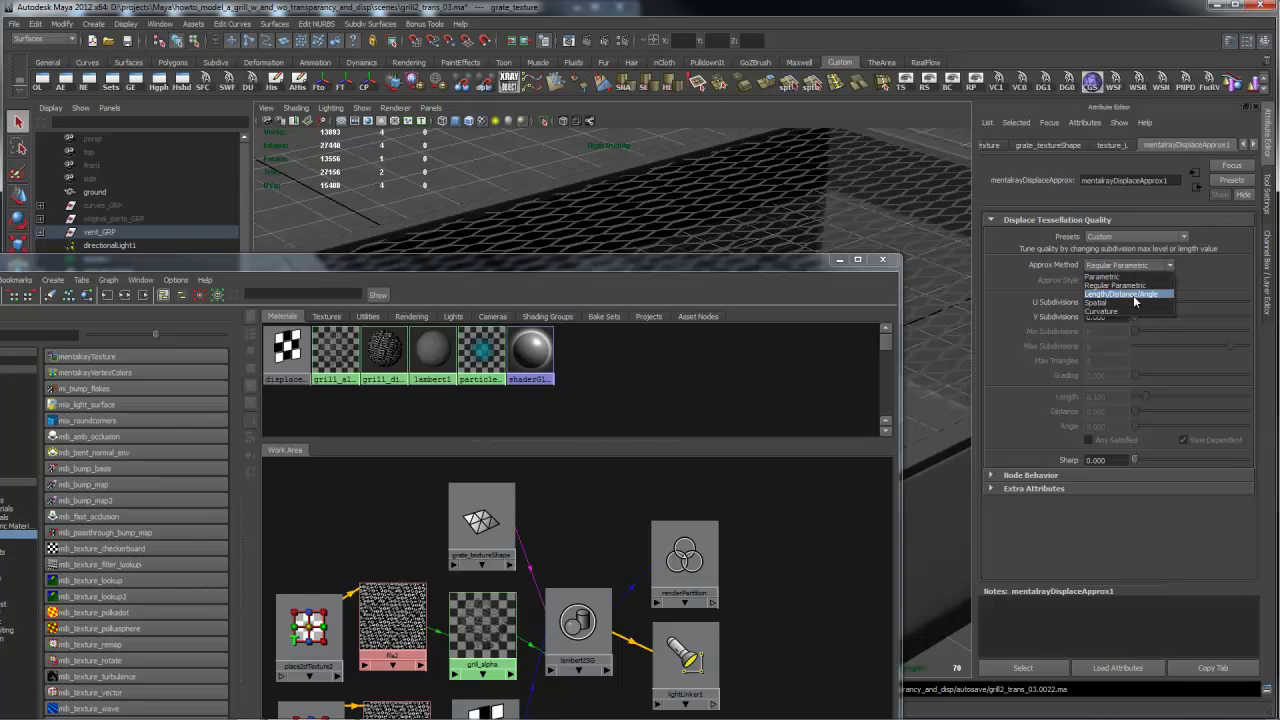
click(1135, 295)
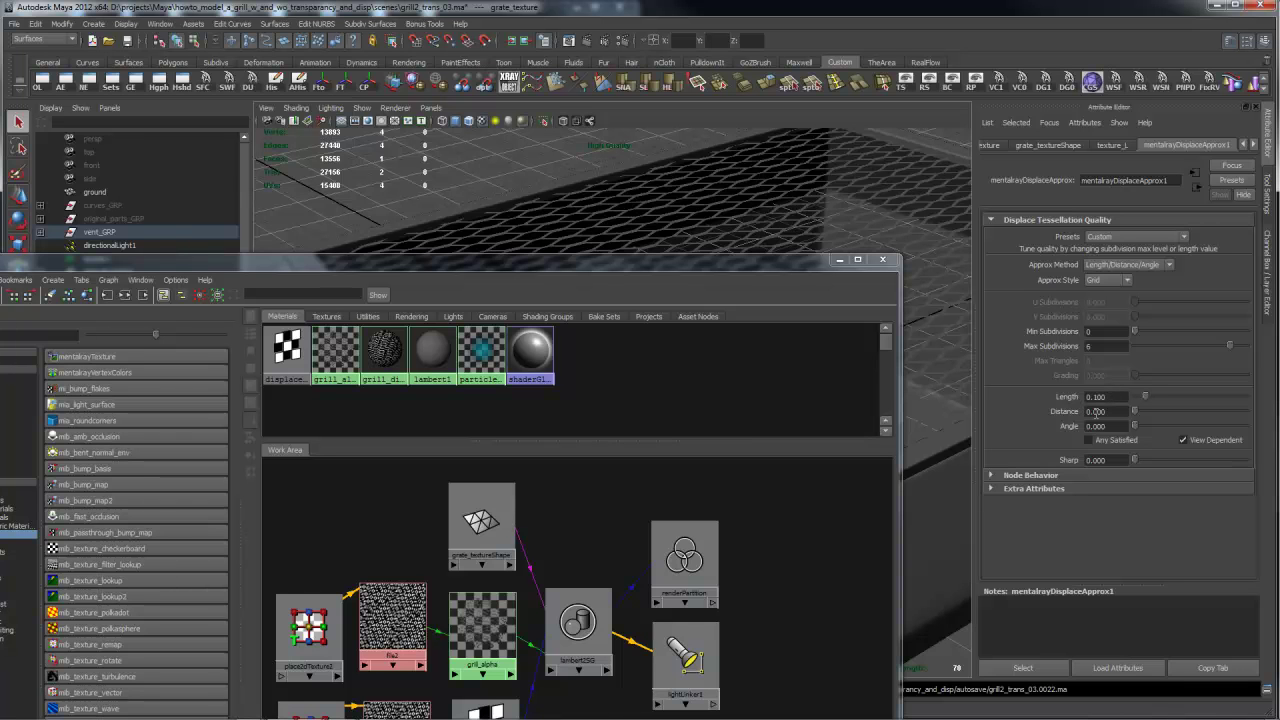
click(1168, 265)
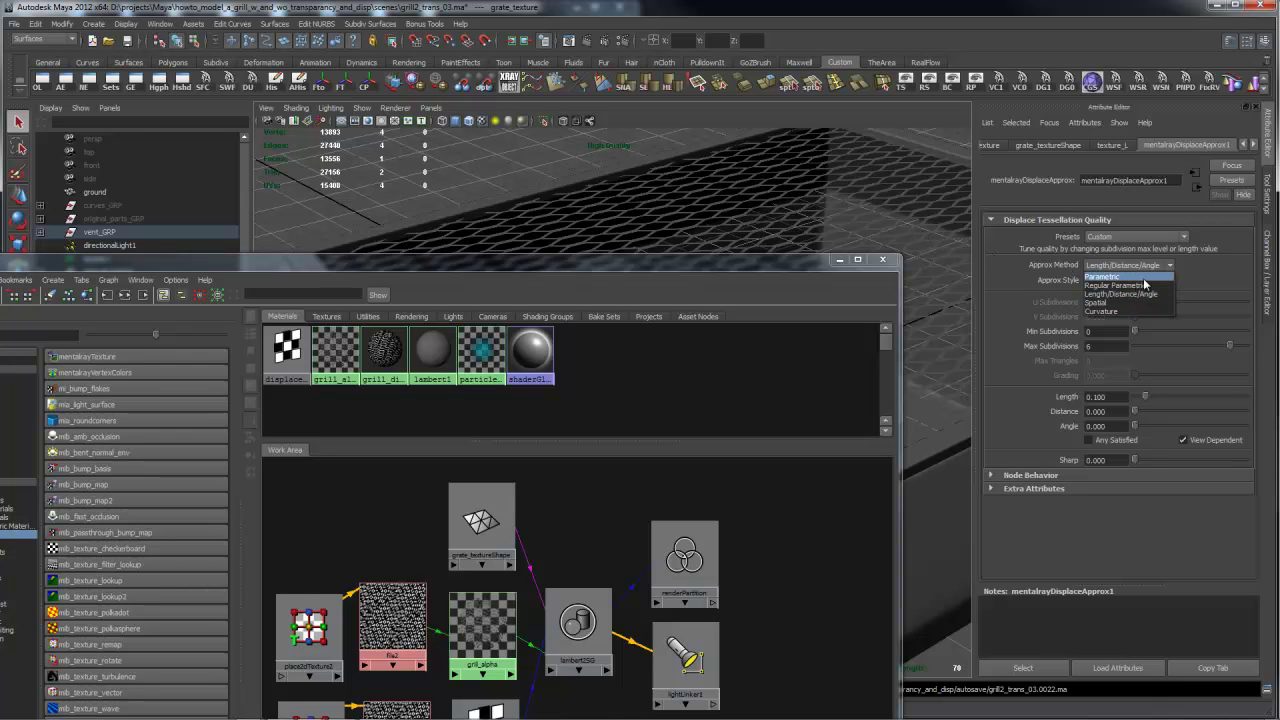
click(1110, 303)
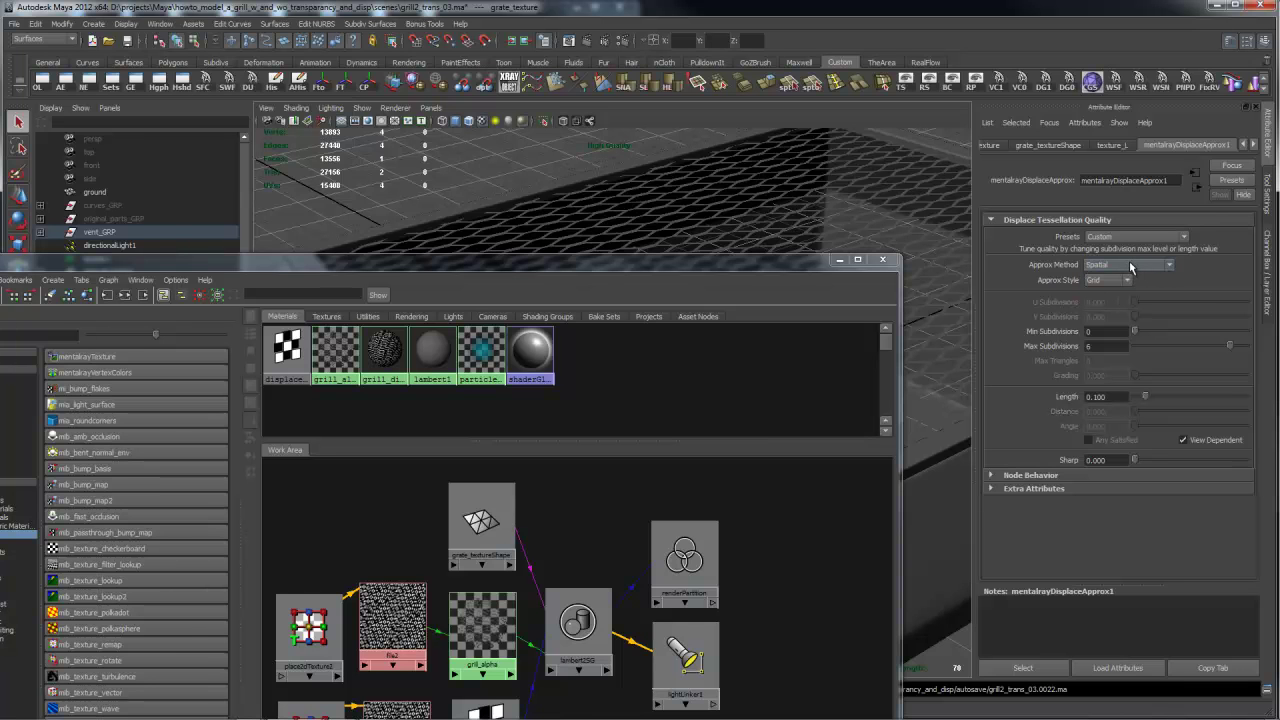
drag(814, 262, 826, 457)
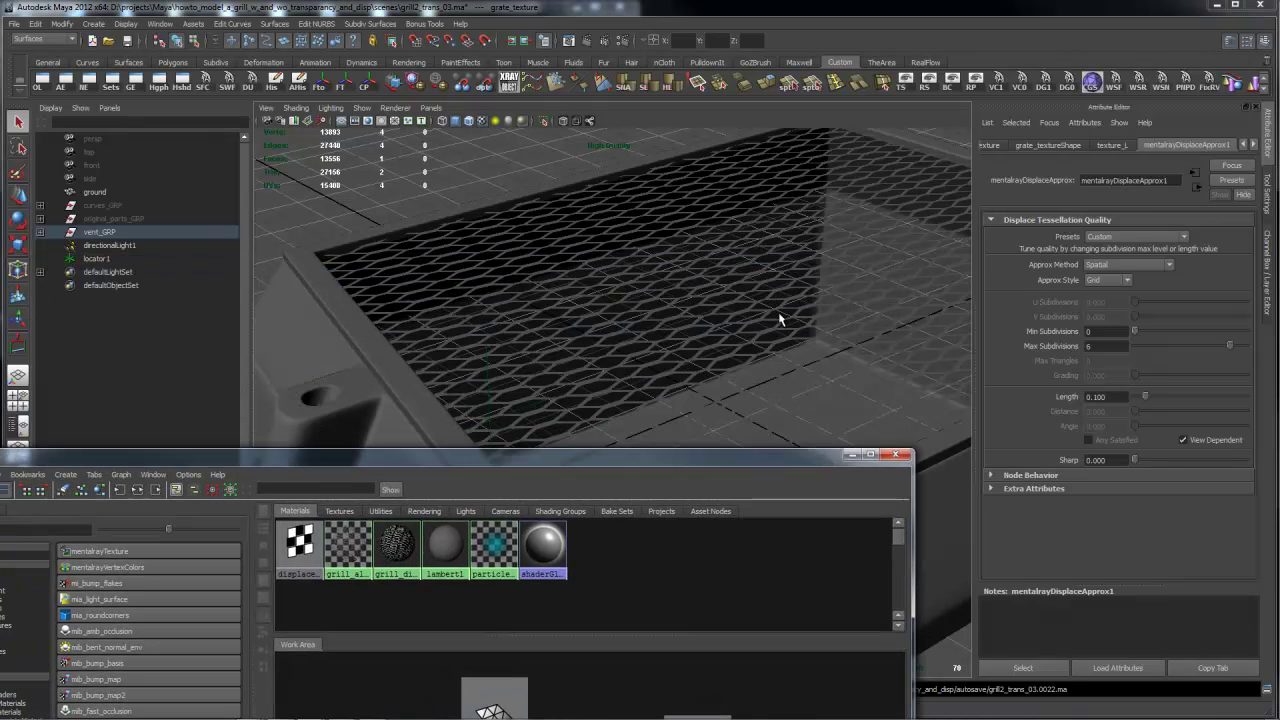
Tumble and dolly the view around the displaced grate frame while repositioning the Hypershade window
alt+drag(788, 277, 731, 296)
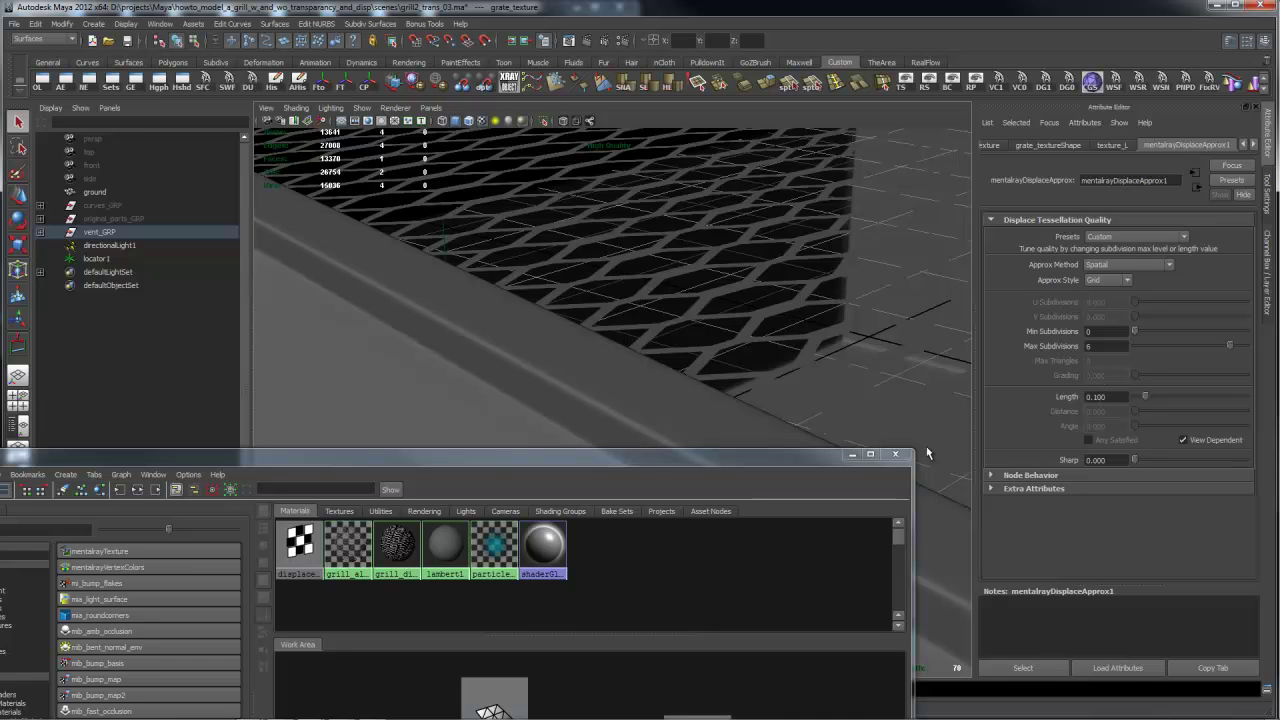
drag(818, 456, 922, 479)
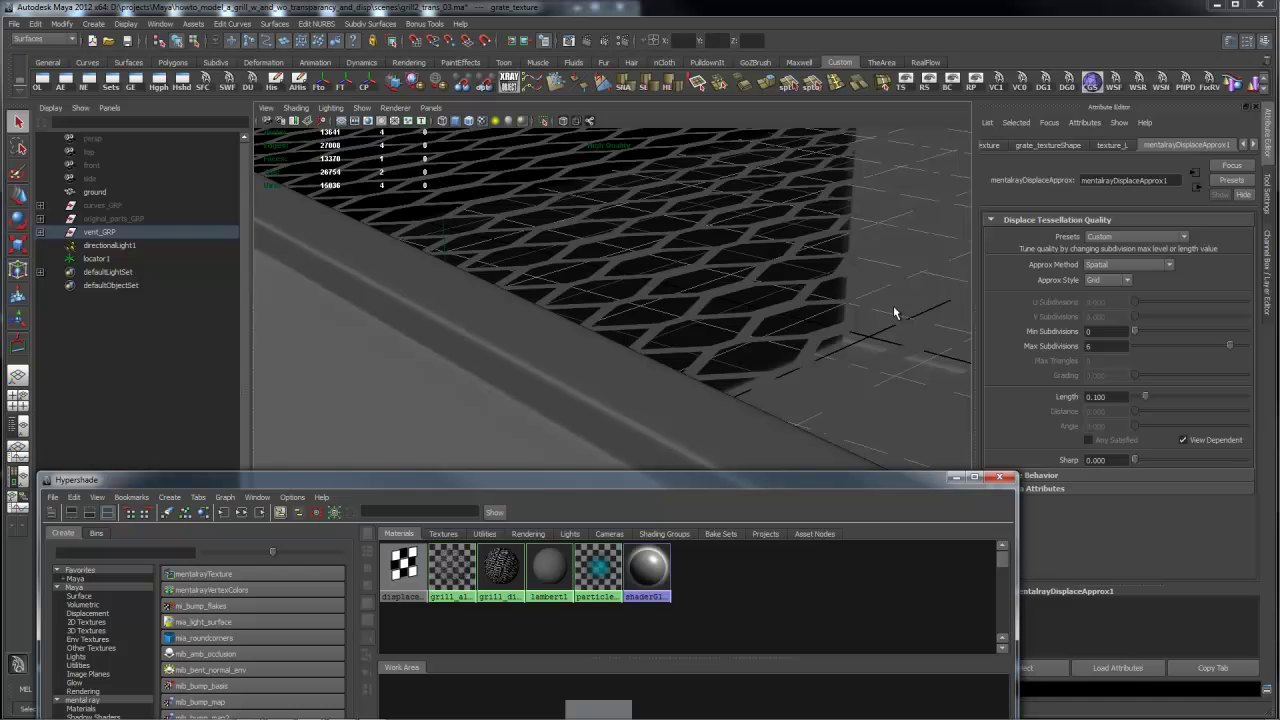
scroll(863, 297, down, 5)
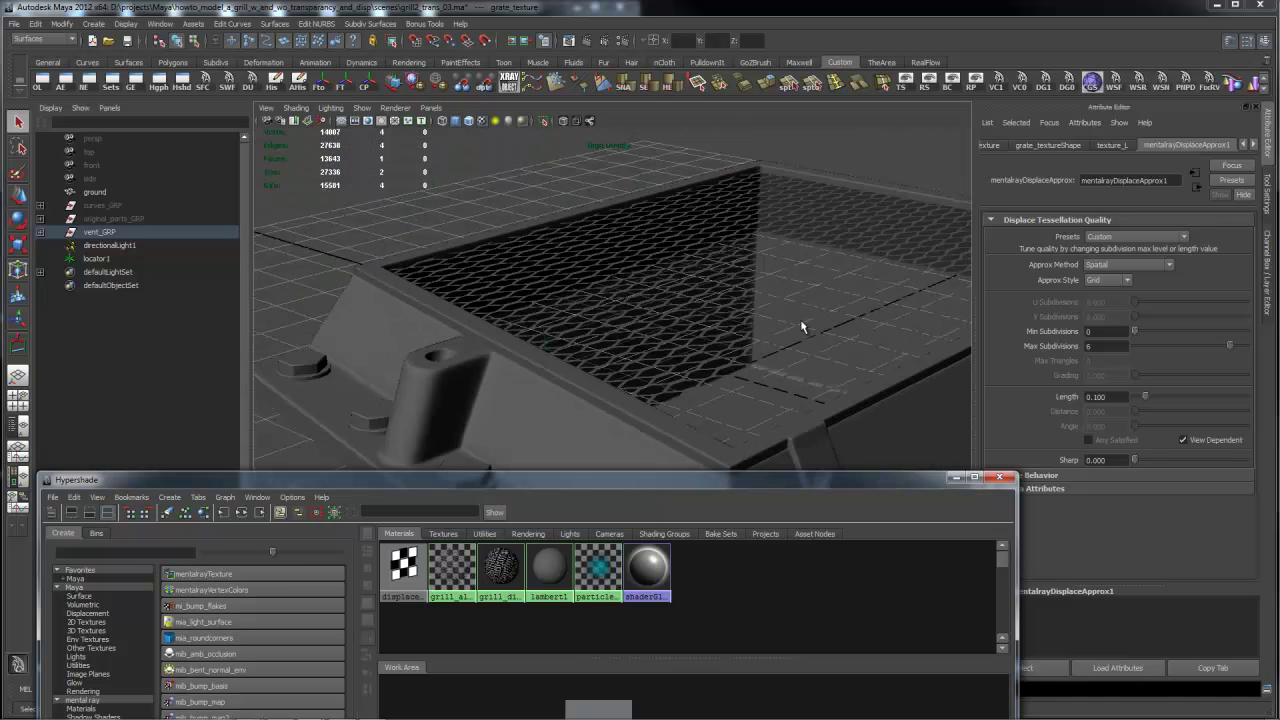
scroll(801, 322, up, 6)
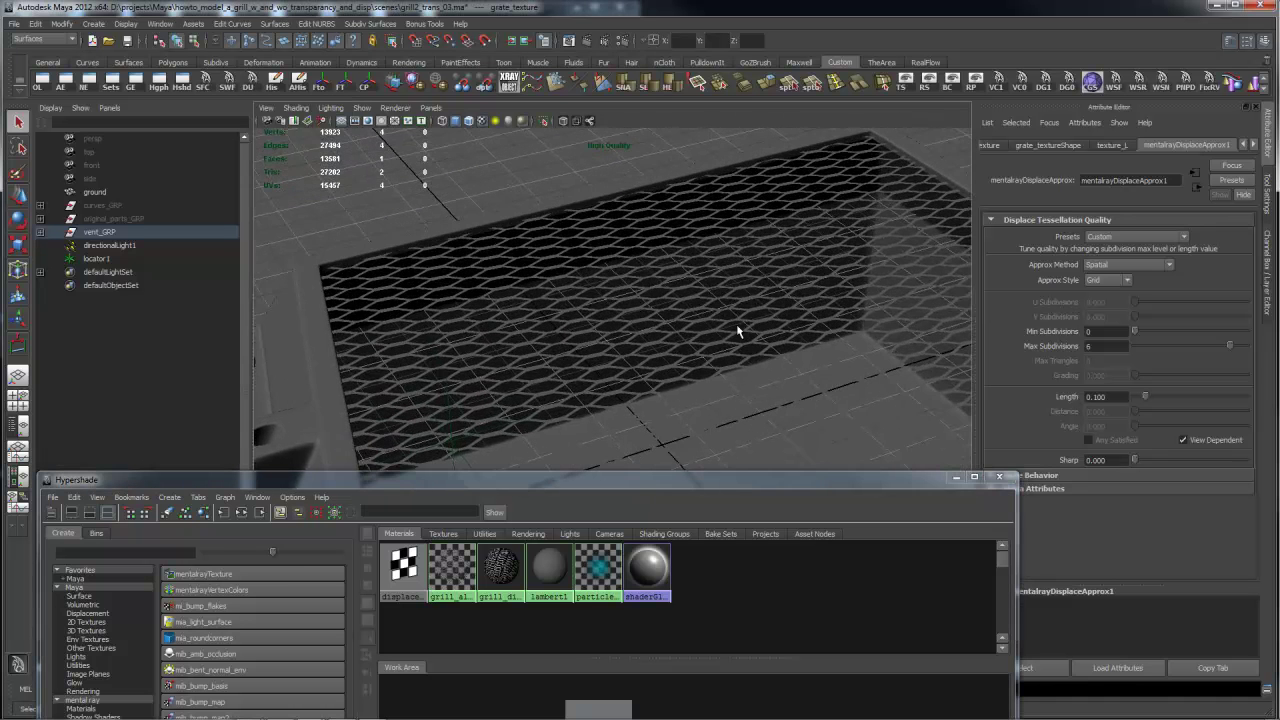
alt+drag(741, 333, 705, 309)
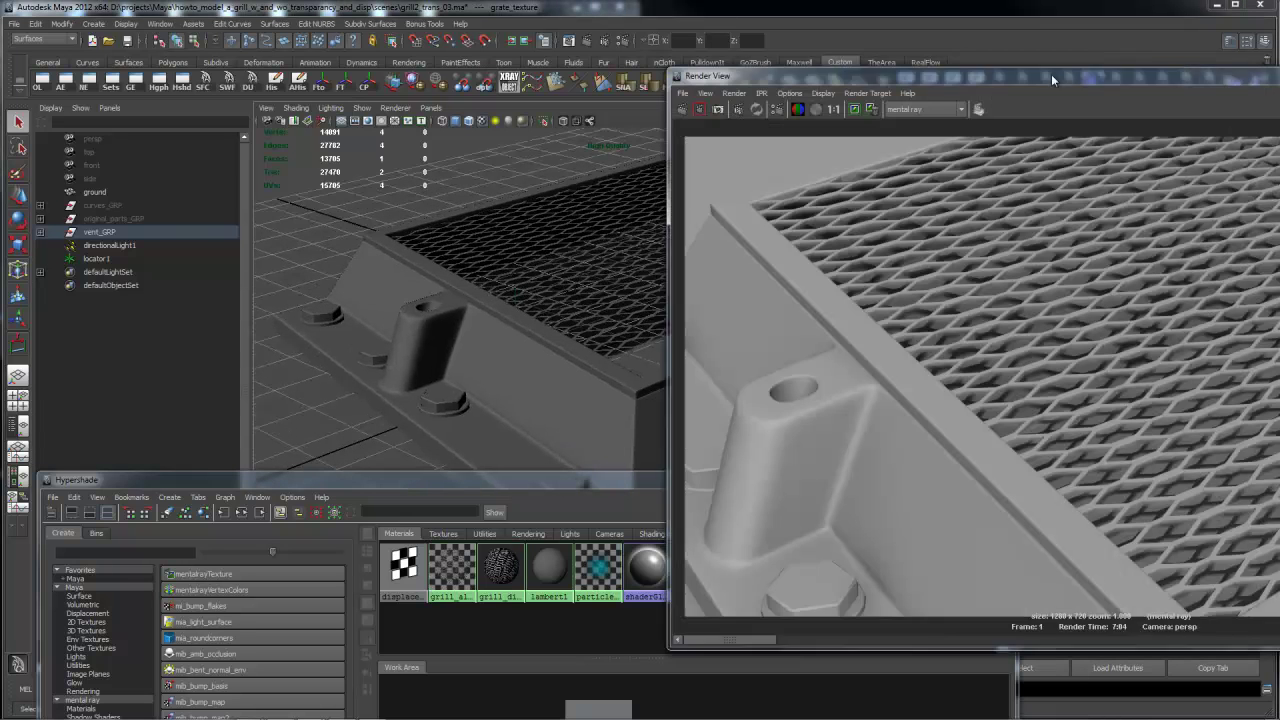
drag(1051, 74, 625, 64)
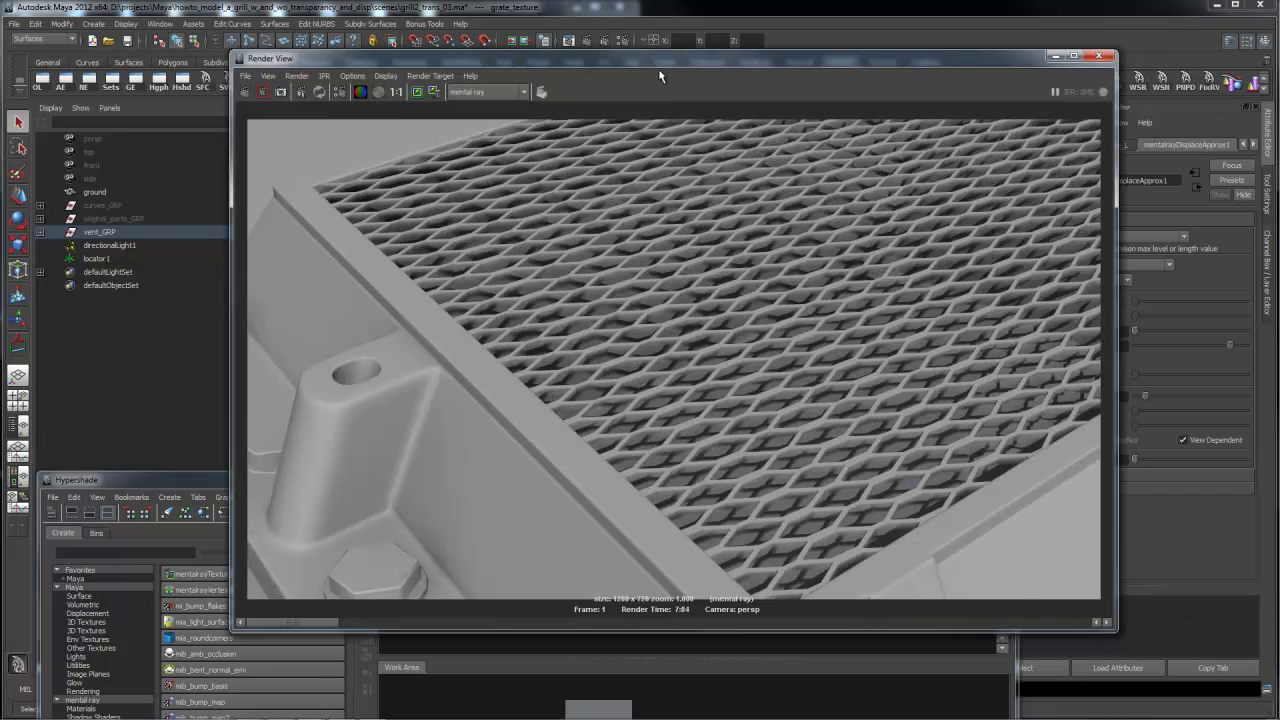